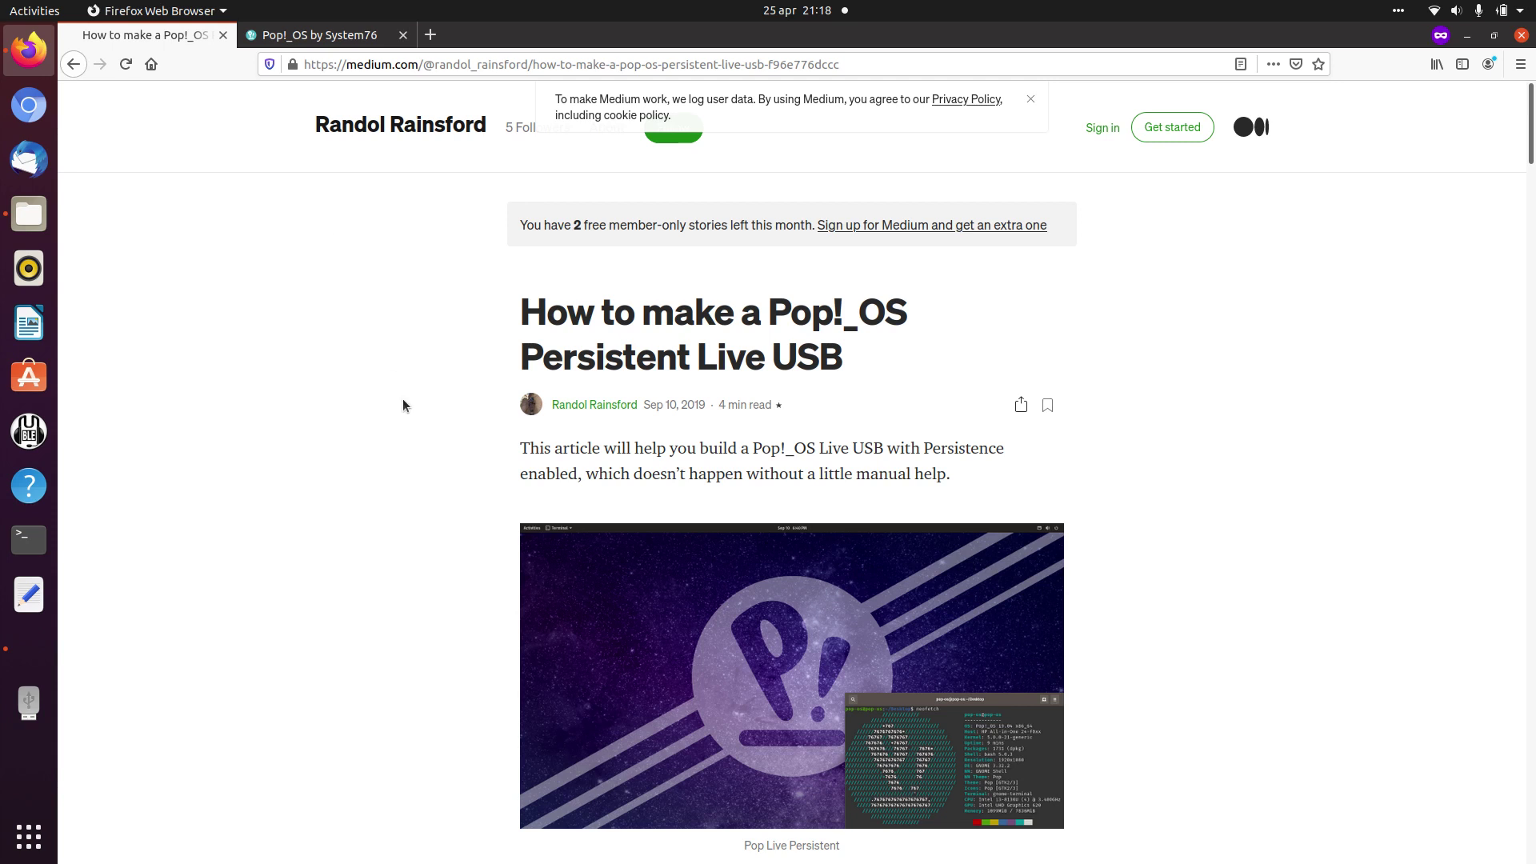
Read the guide's opening sections on installing mkusb and look at the Pop!_OS website open beside it
{"action": "scroll", "coordinate": [412, 516], "scroll_direction": "down", "scroll_amount": 8}
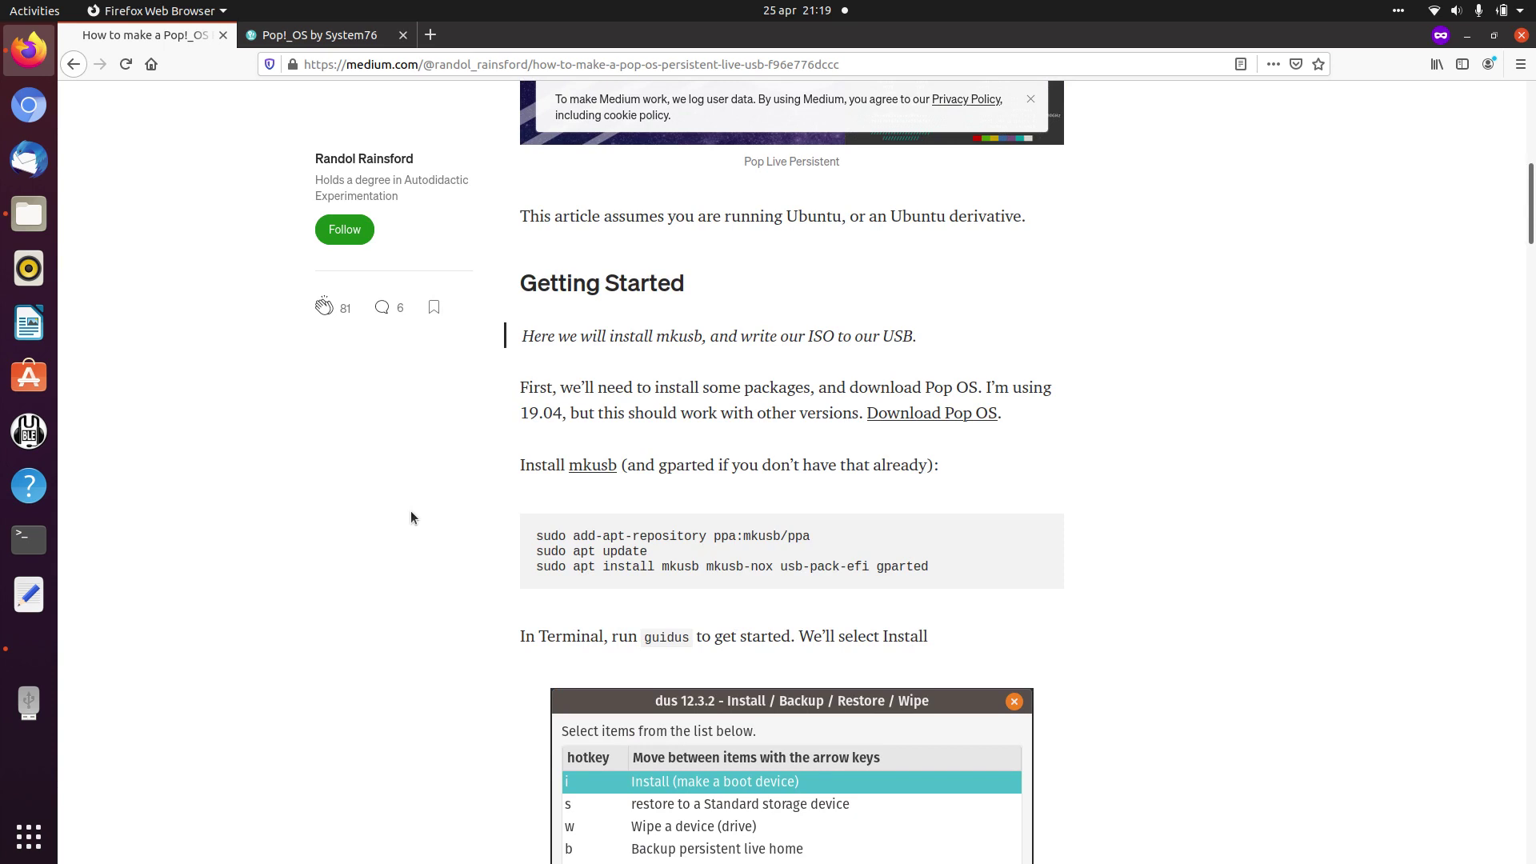
{"action": "left_click", "coordinate": [320, 37]}
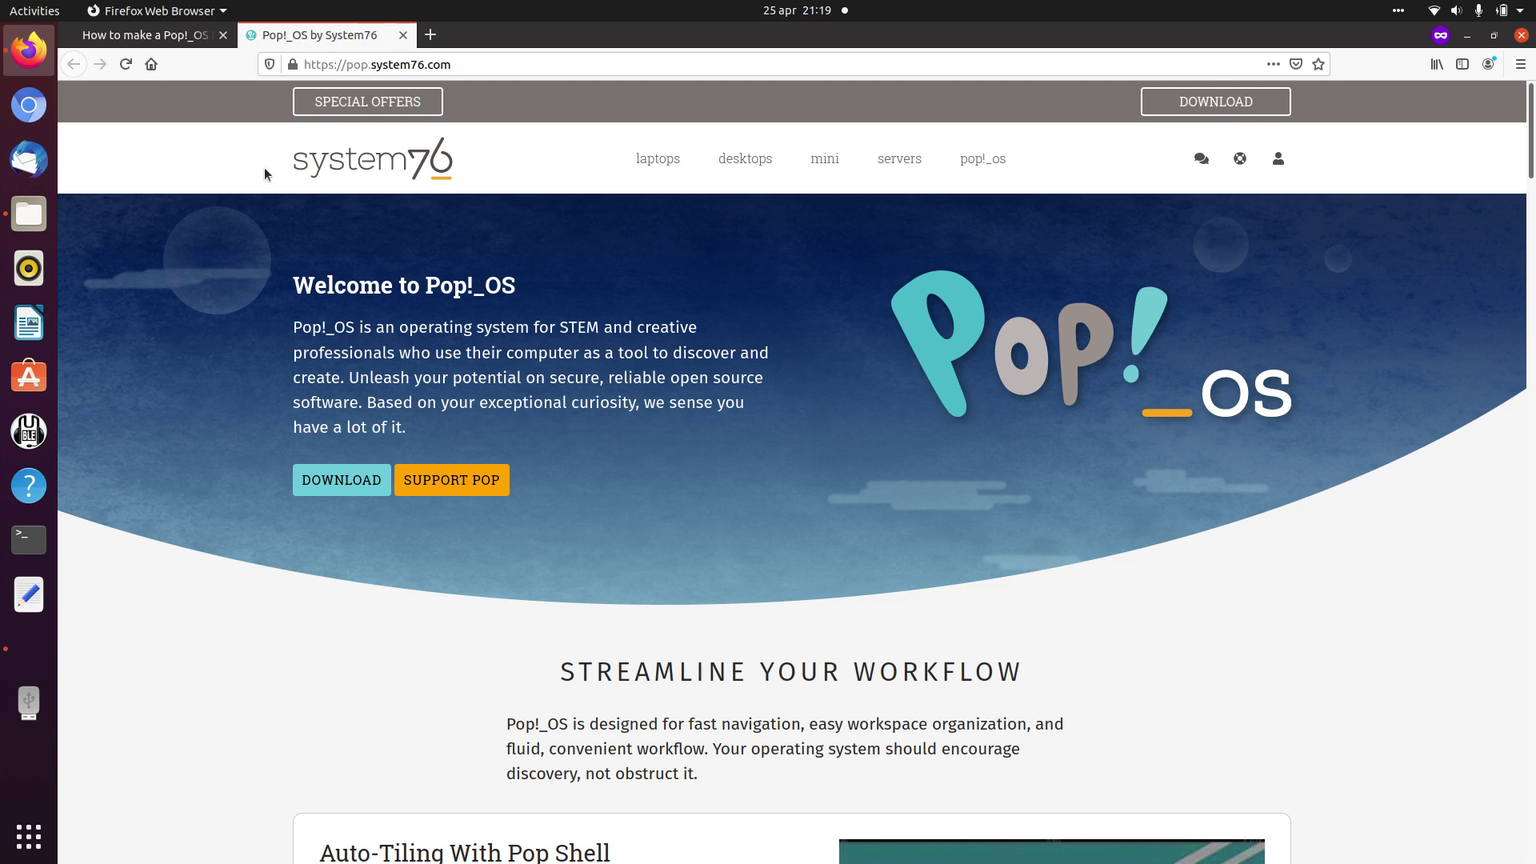
{"action": "left_click", "coordinate": [152, 44]}
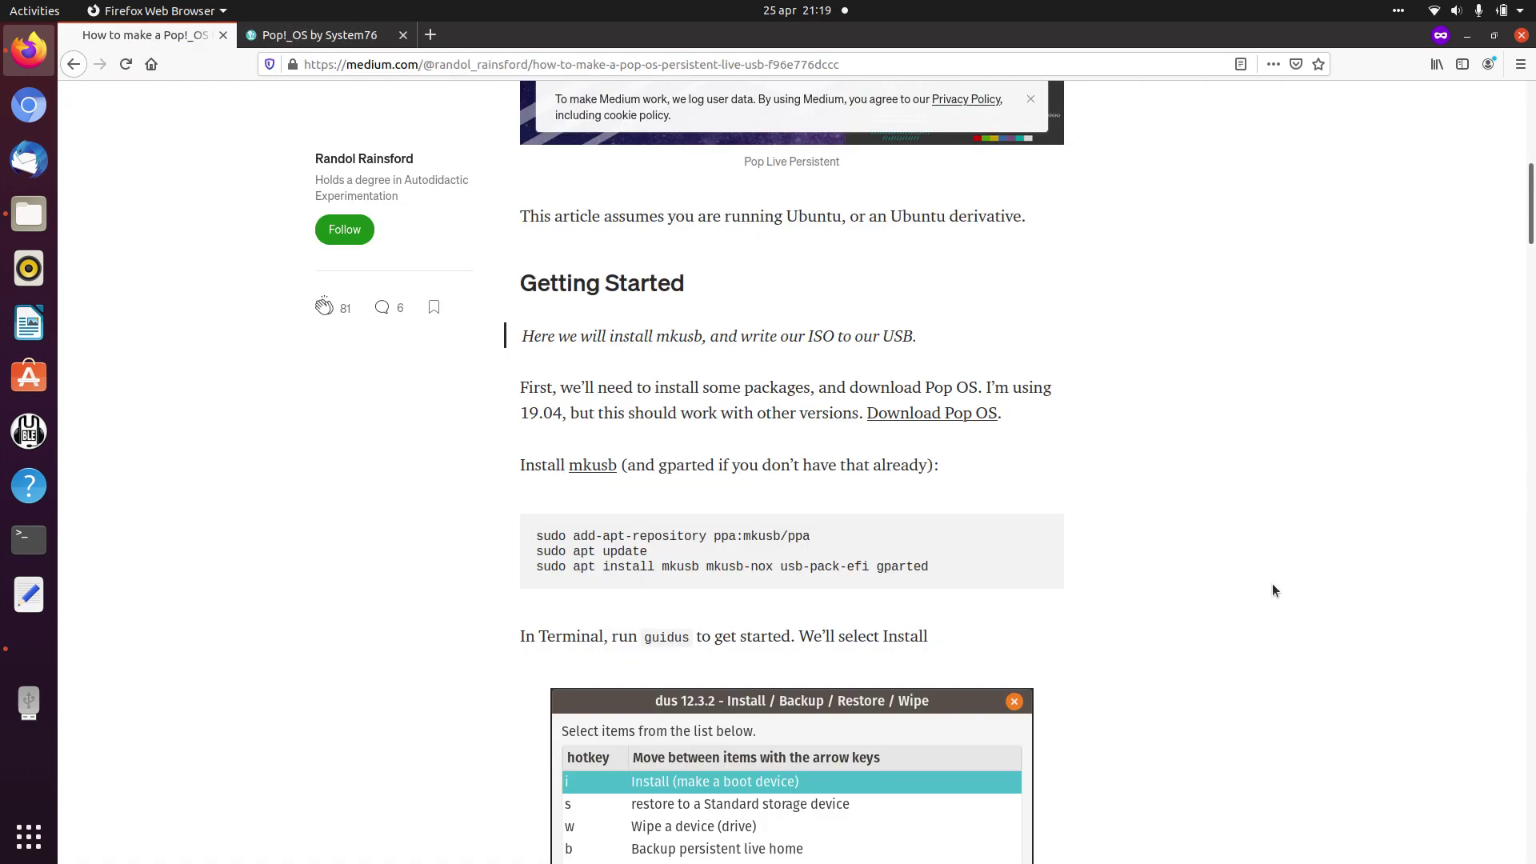
{"action": "scroll", "coordinate": [1254, 566], "scroll_direction": "down", "scroll_amount": 5}
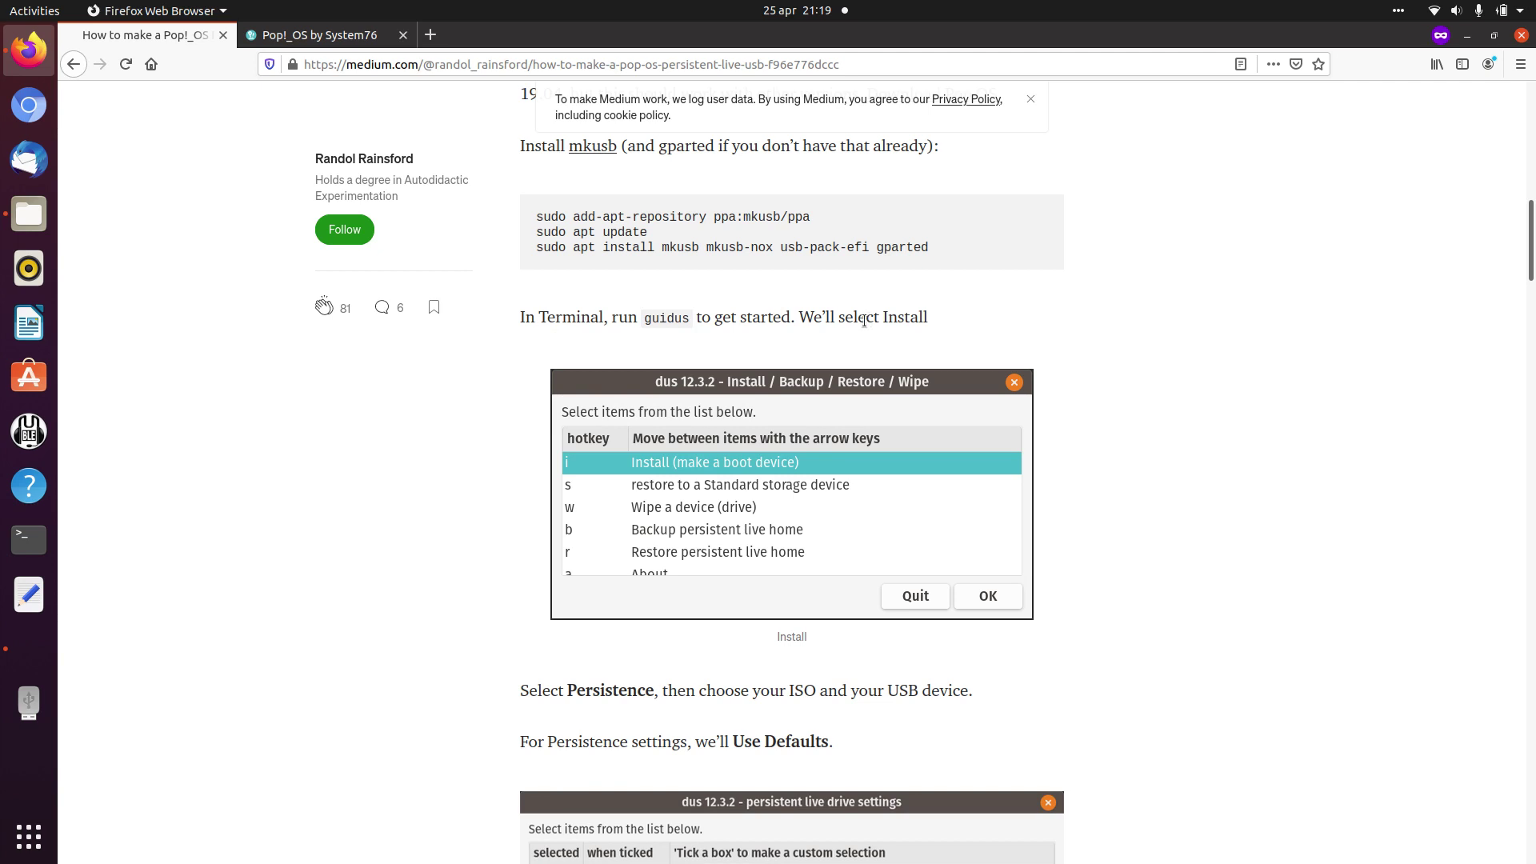
Launch mkusb in version dus, enter the superuser password, and acknowledge the notice about overwriting the target device
{"action": "left_click", "coordinate": [29, 836]}
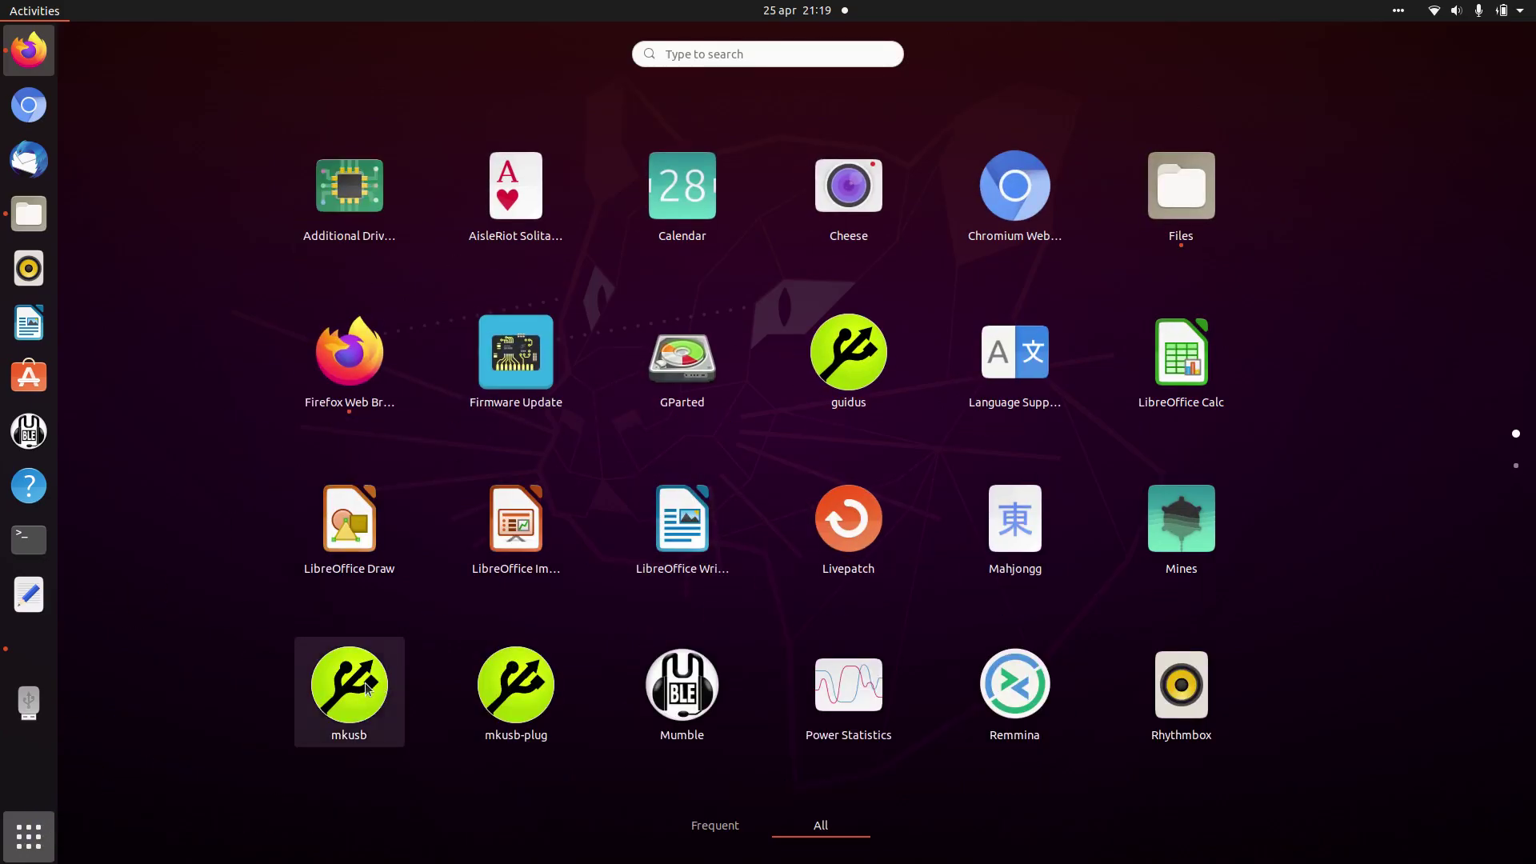
{"action": "left_click", "coordinate": [348, 687]}
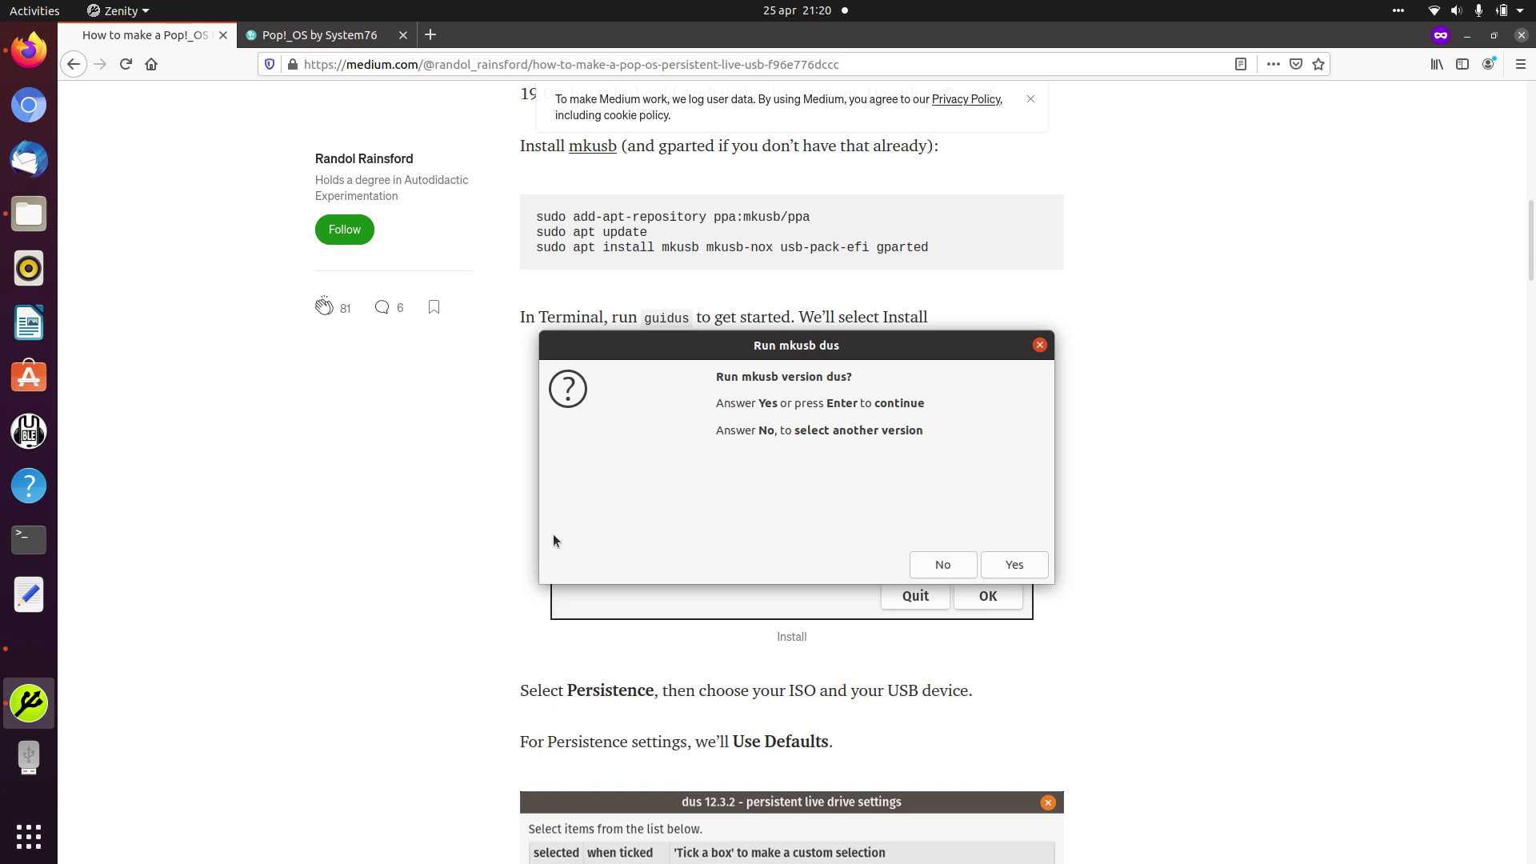
{"action": "left_click", "coordinate": [1014, 565]}
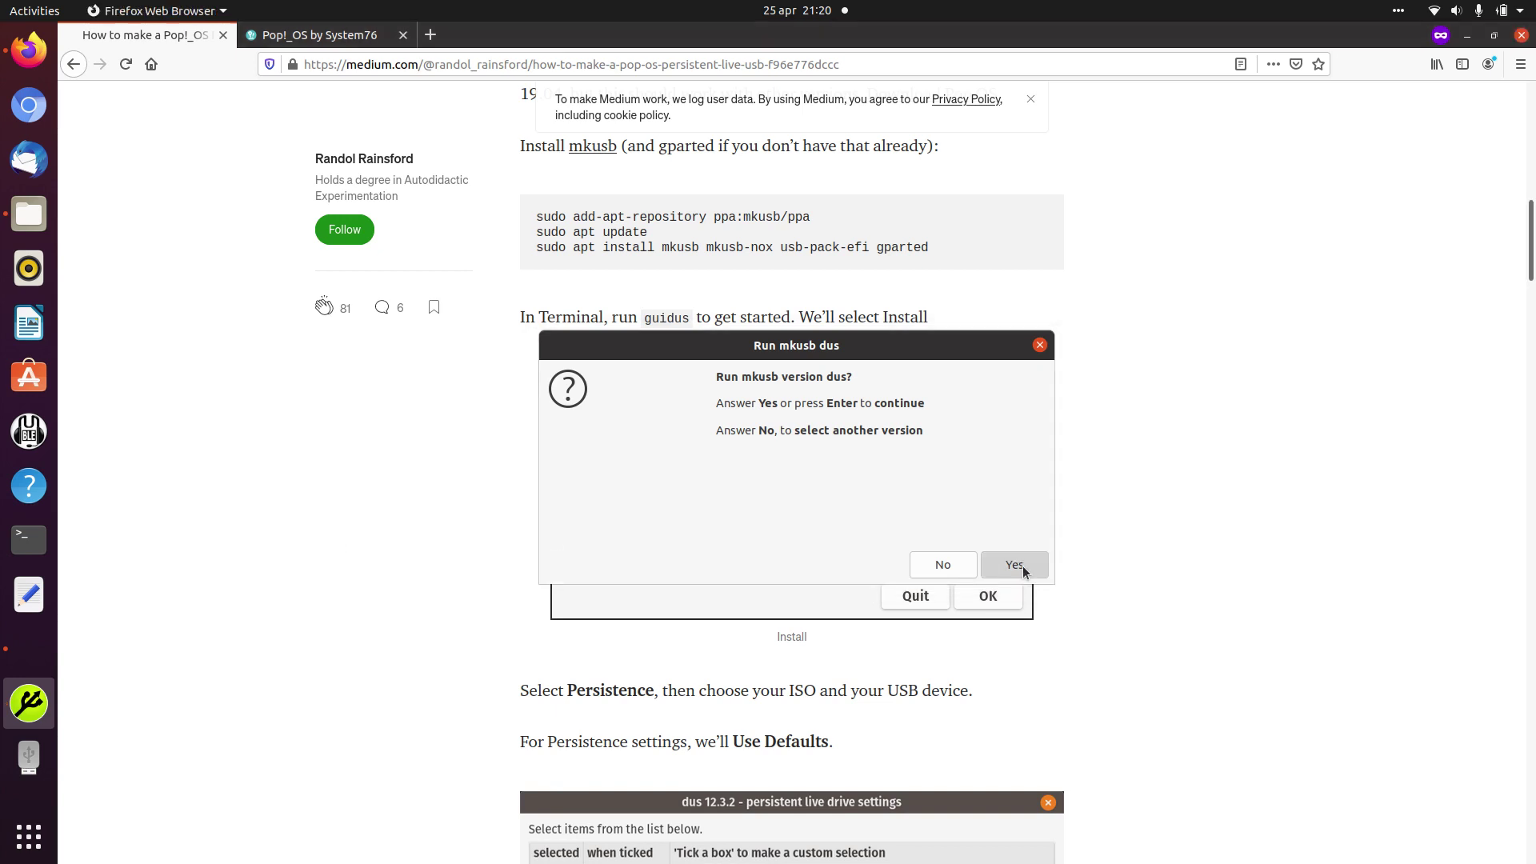
{"action": "type", "text": "********"}
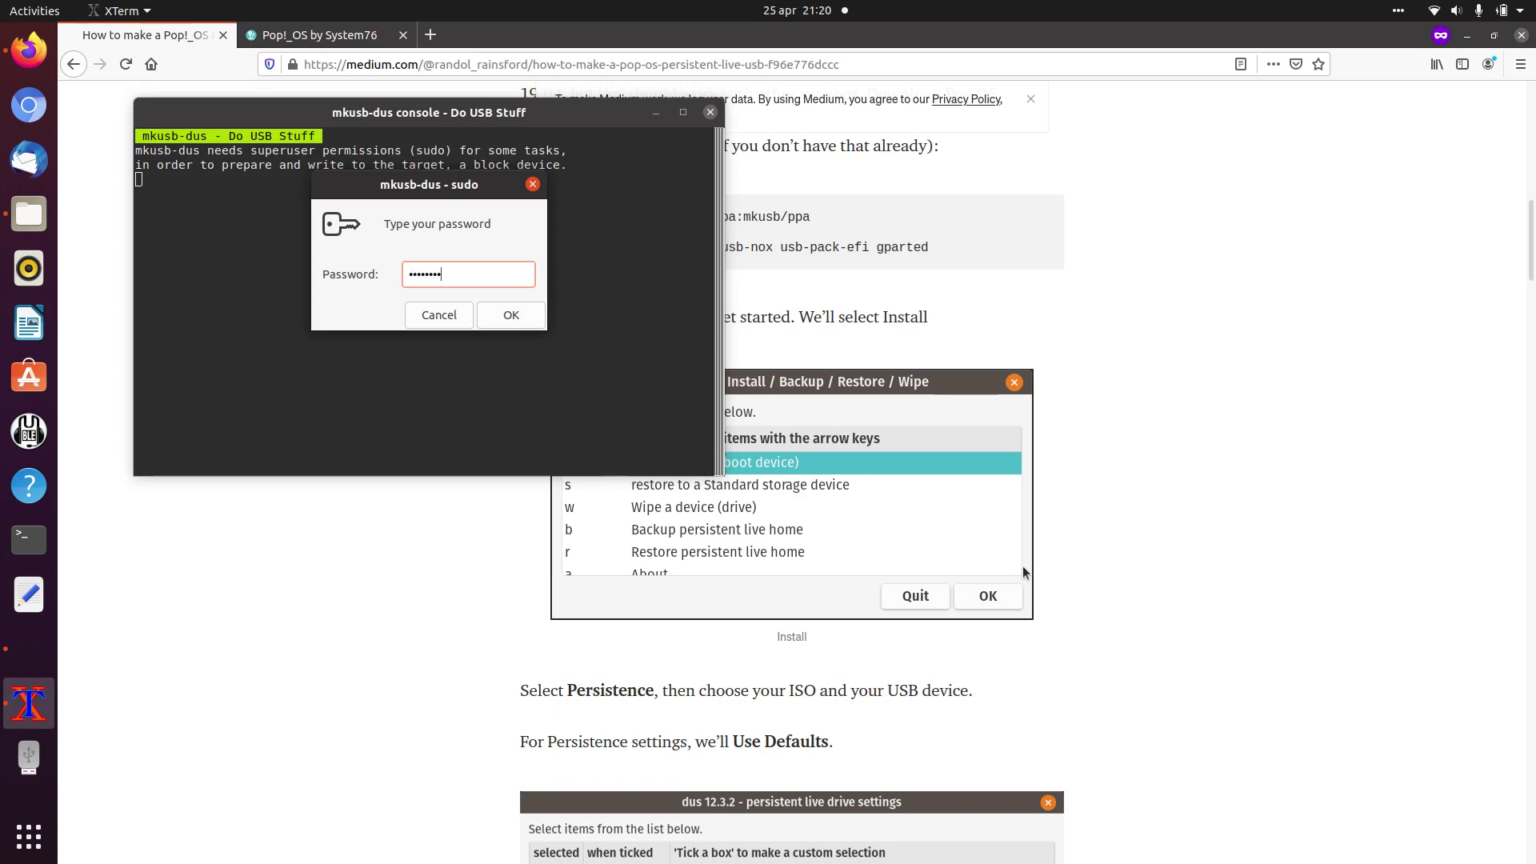
{"action": "key", "text": "Return"}
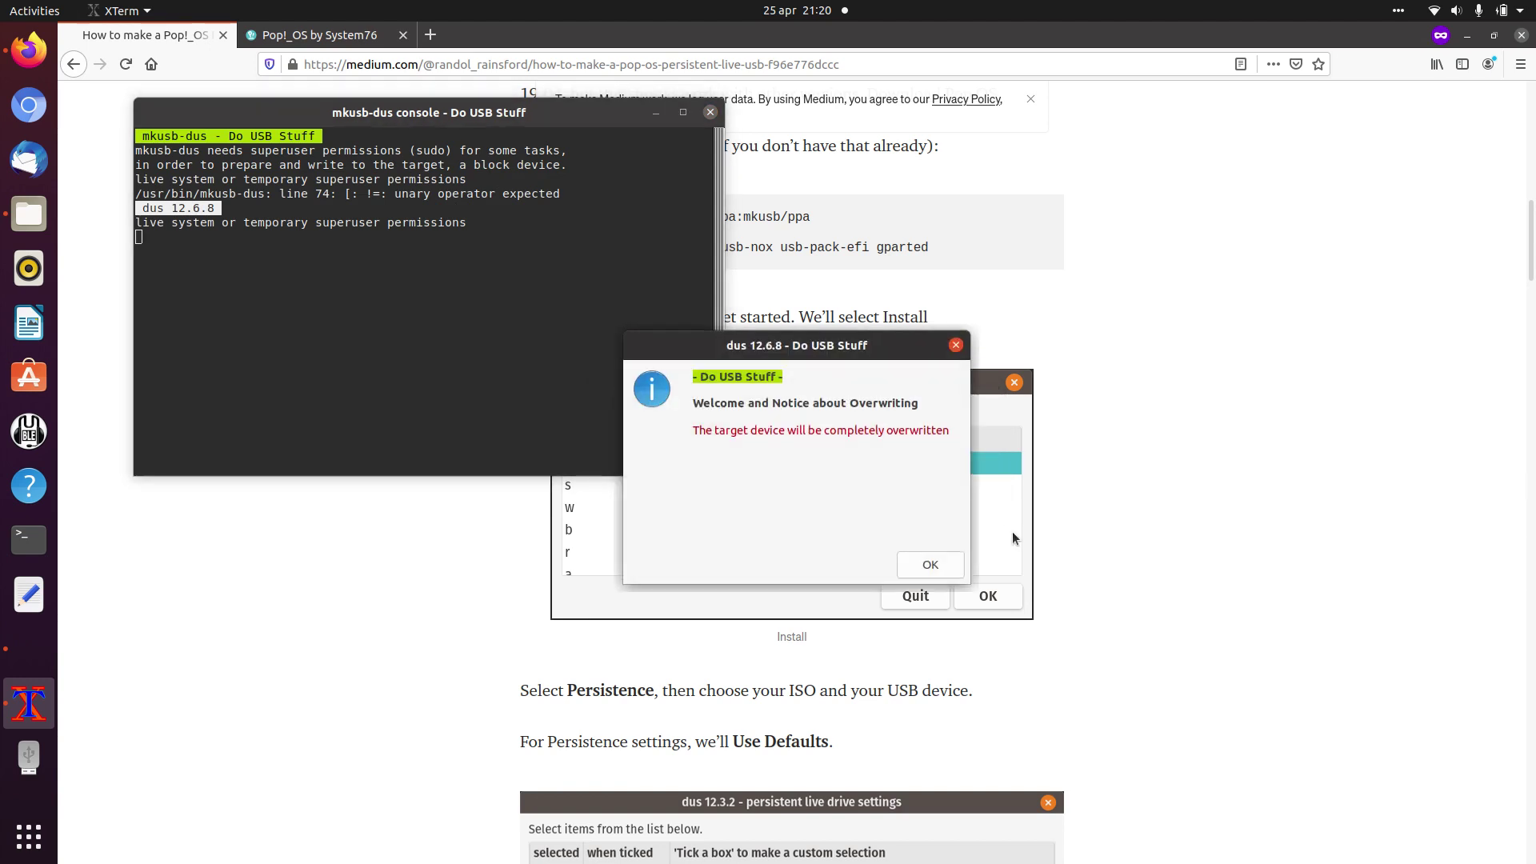
{"action": "left_click", "coordinate": [931, 564]}
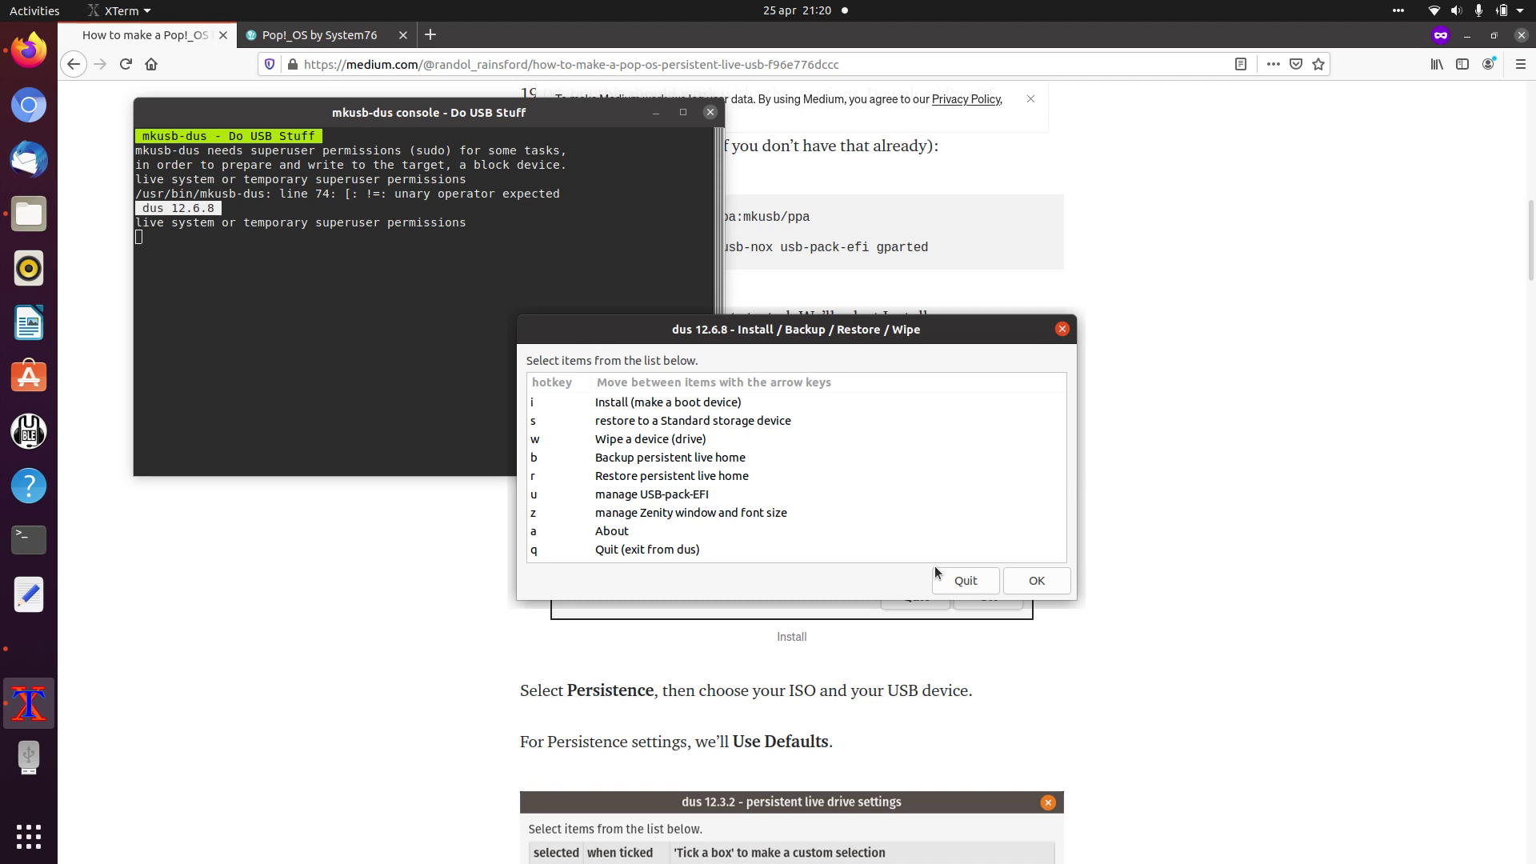
Choose to install a boot device of the 'Persistent live' type for Debian and Ubuntu
{"action": "key", "text": "i"}
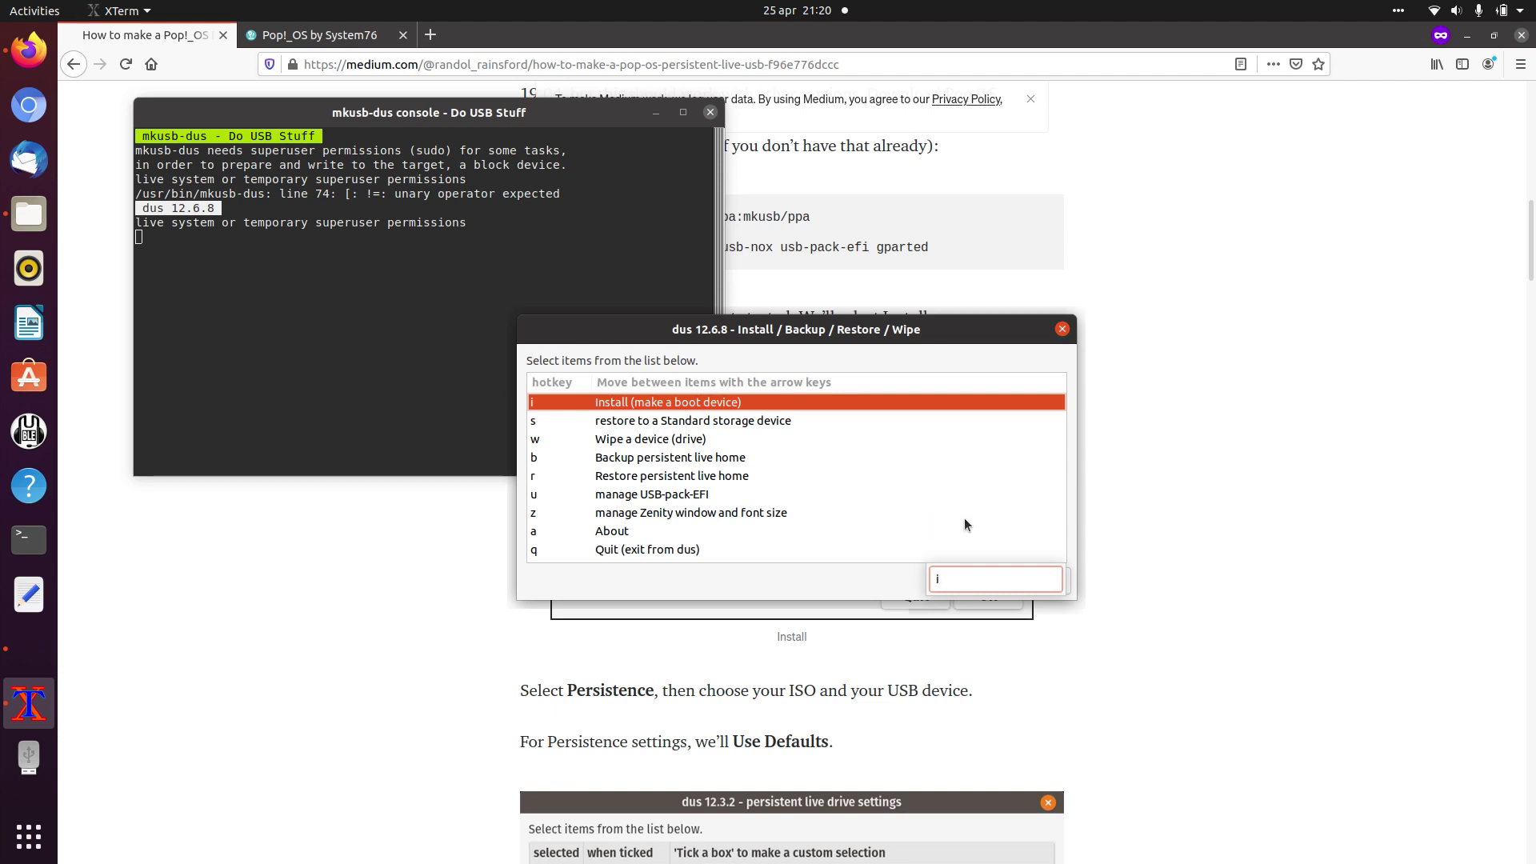
{"action": "key", "text": "Return"}
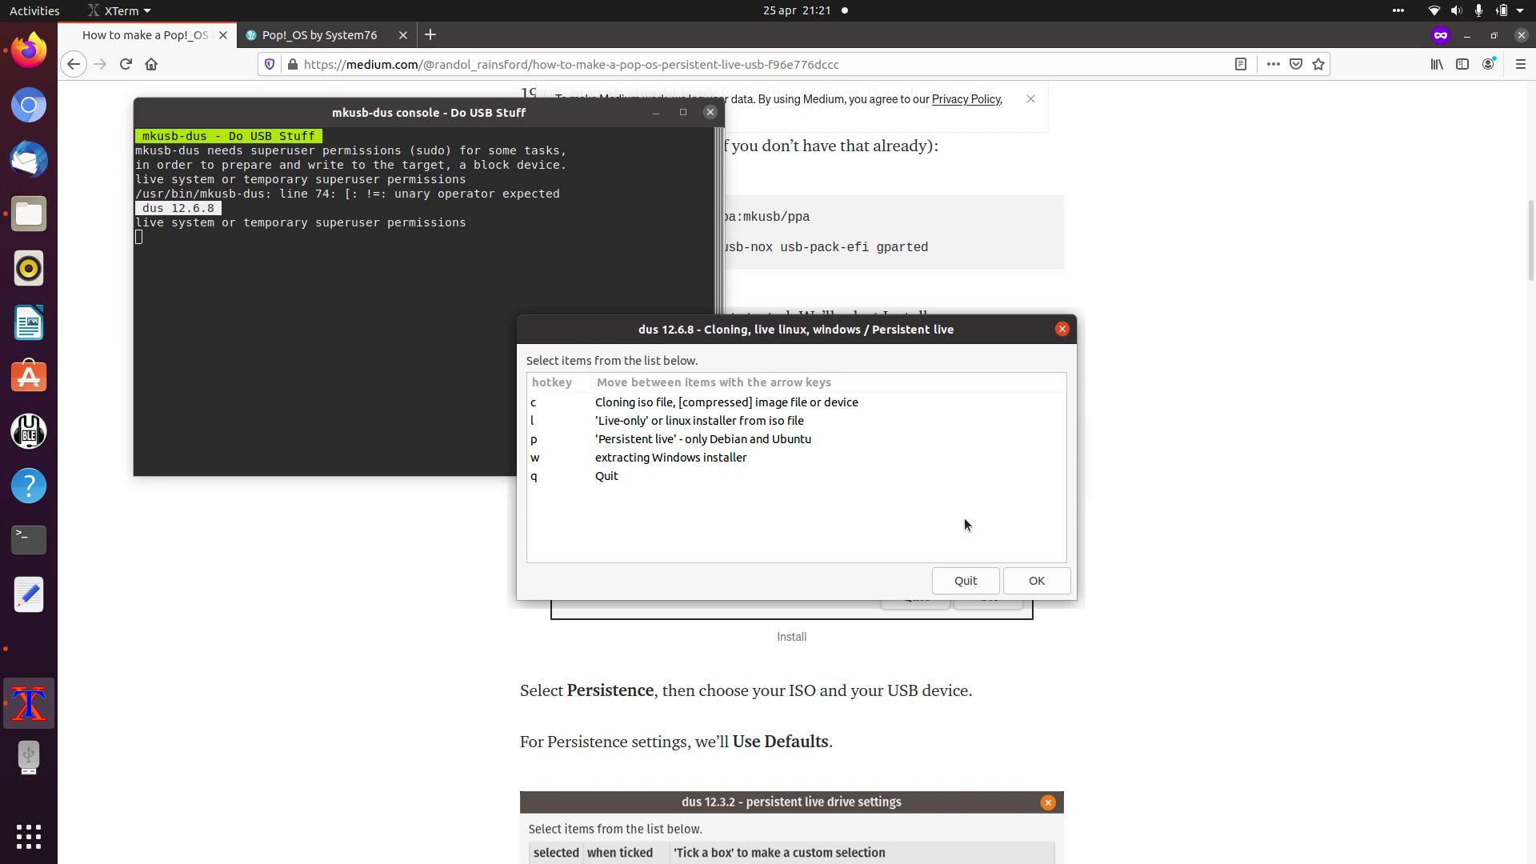
{"action": "type", "text": "p"}
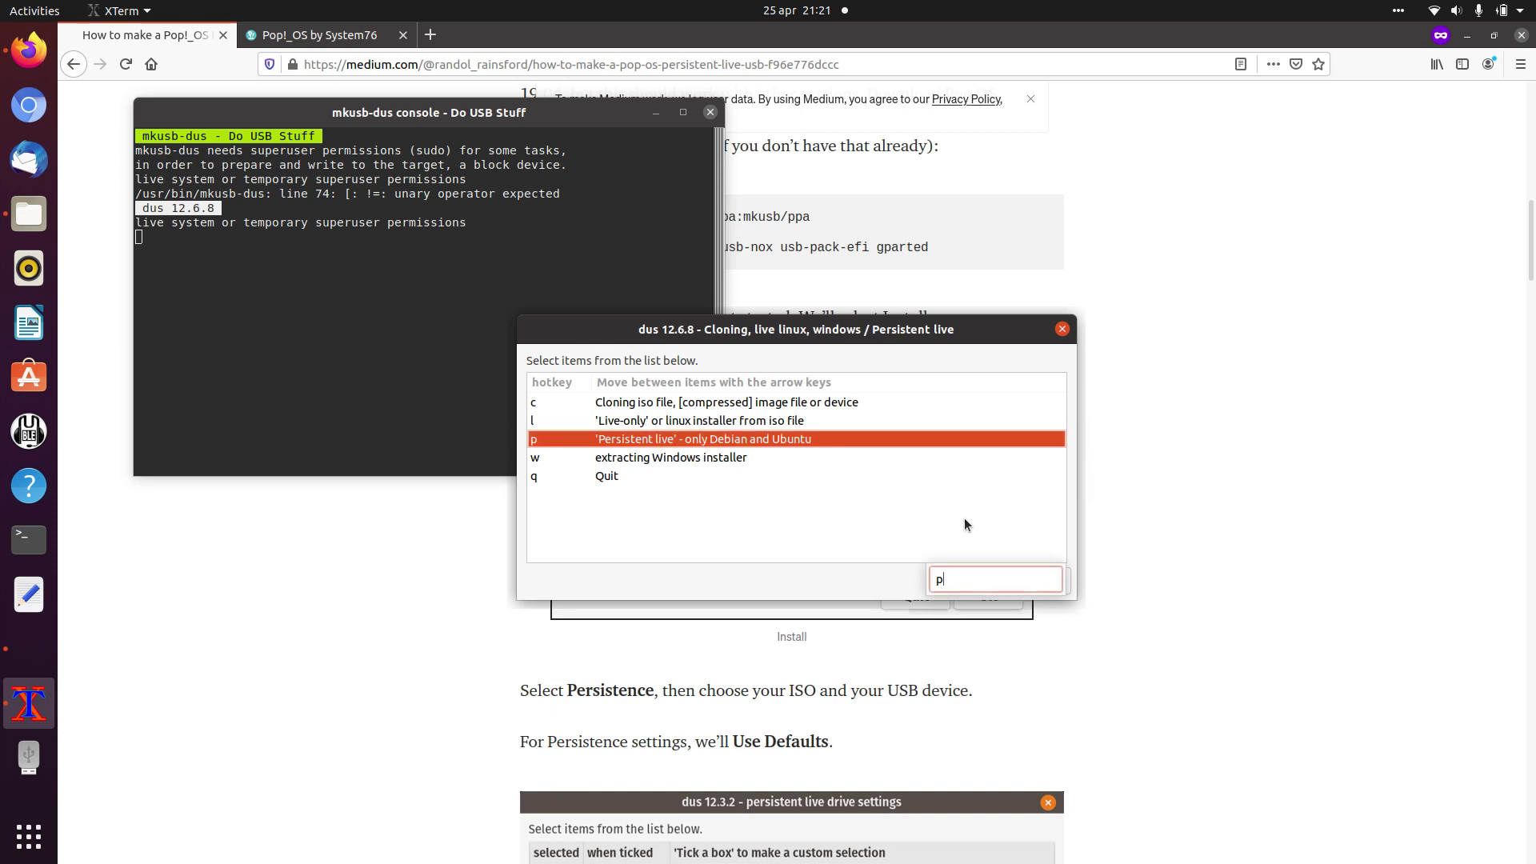
{"action": "key", "text": "Return"}
{"action": "key", "text": "Return"}
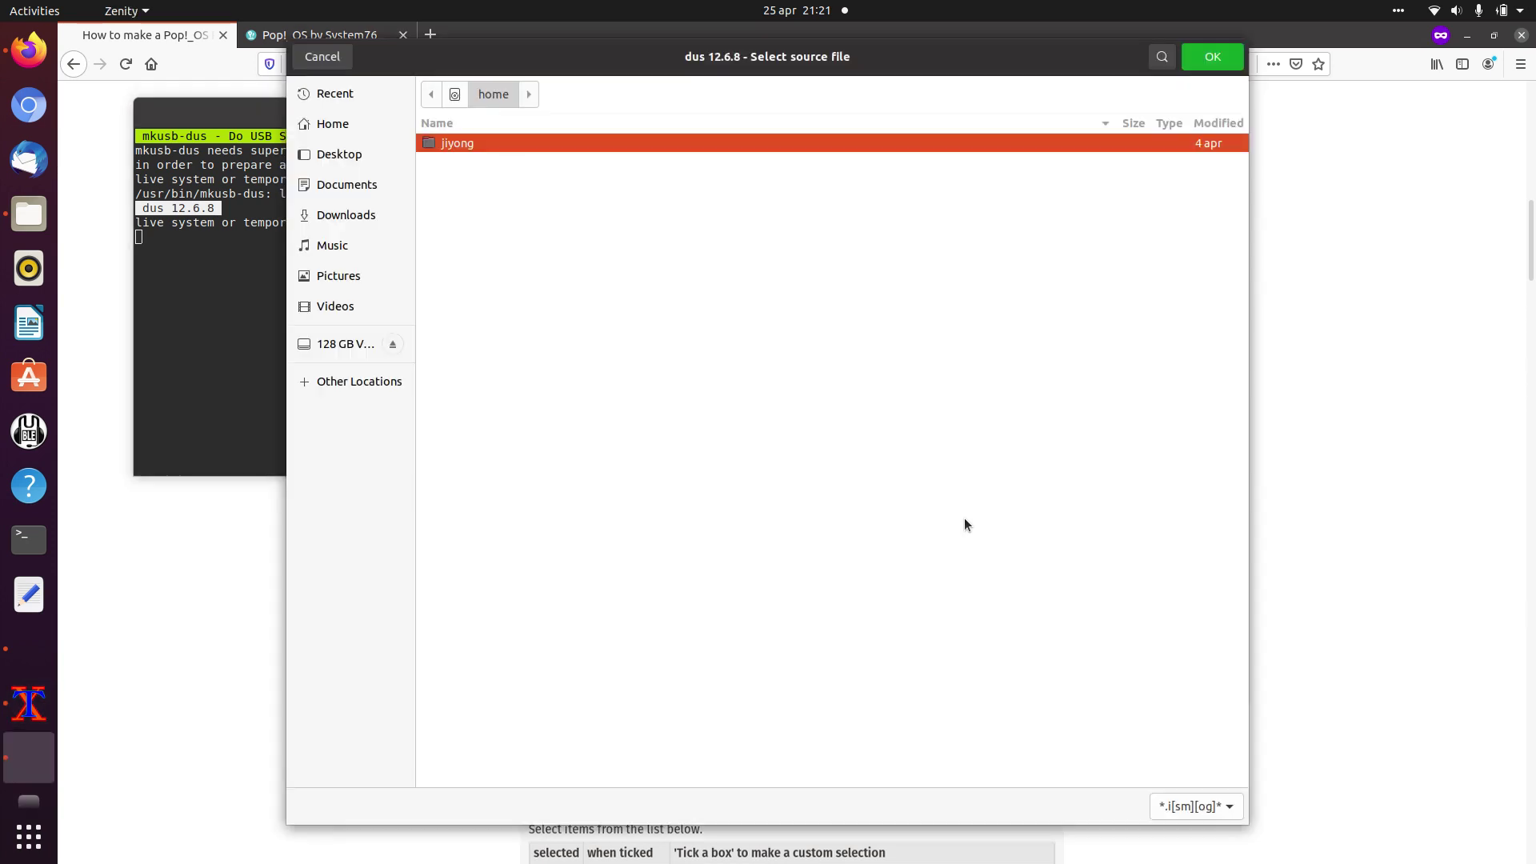
Choose pop-os_20.04_amd64_intel_24.iso from Downloads/Linux as source and confirm overwriting the Lexar USB flash drive sdb as target
{"action": "left_click", "coordinate": [362, 222]}
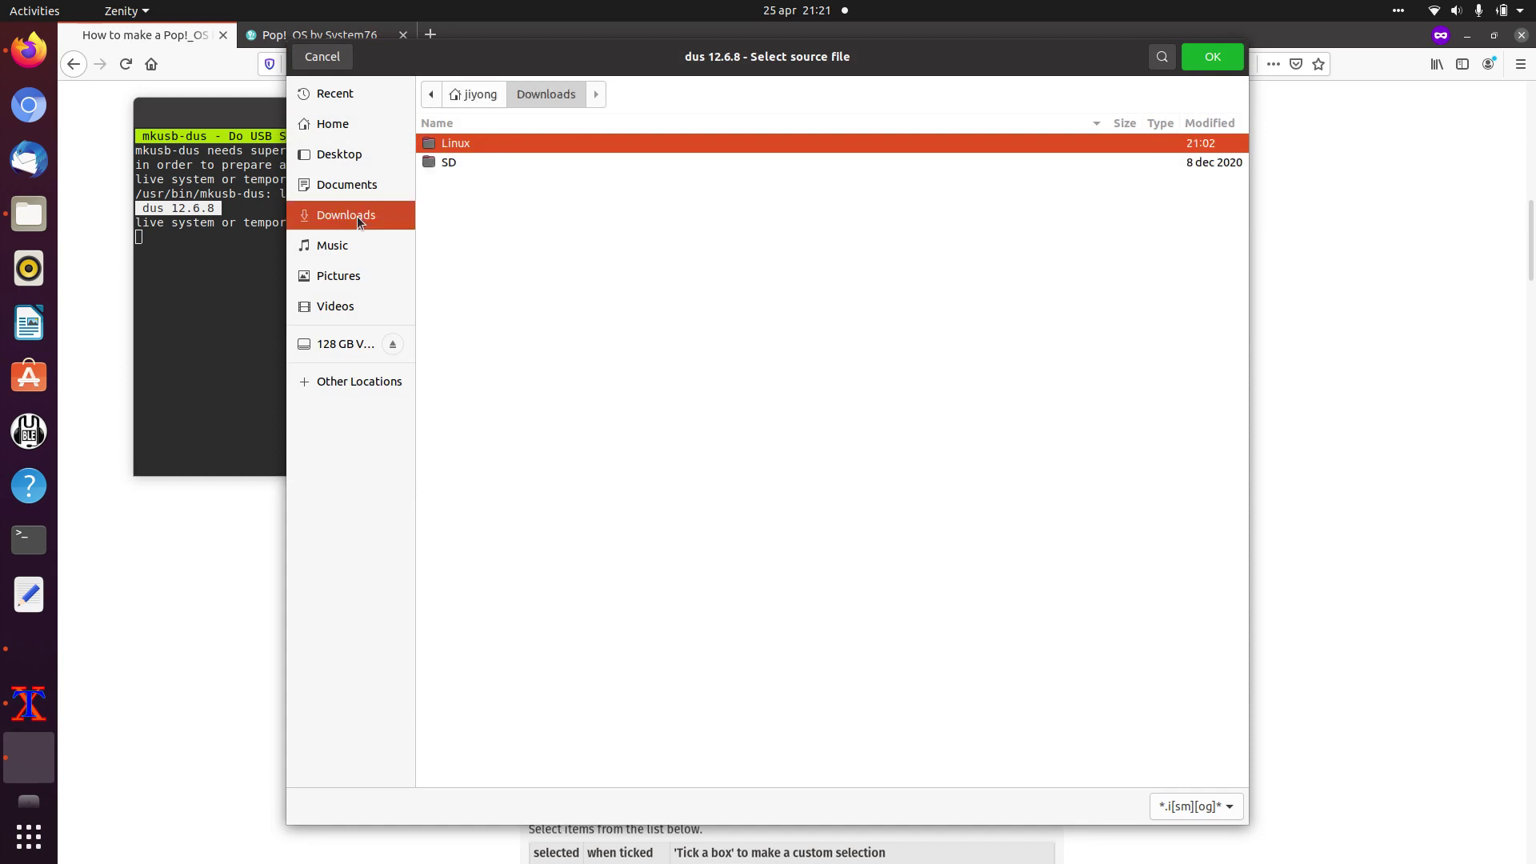
{"action": "double_click", "coordinate": [460, 144]}
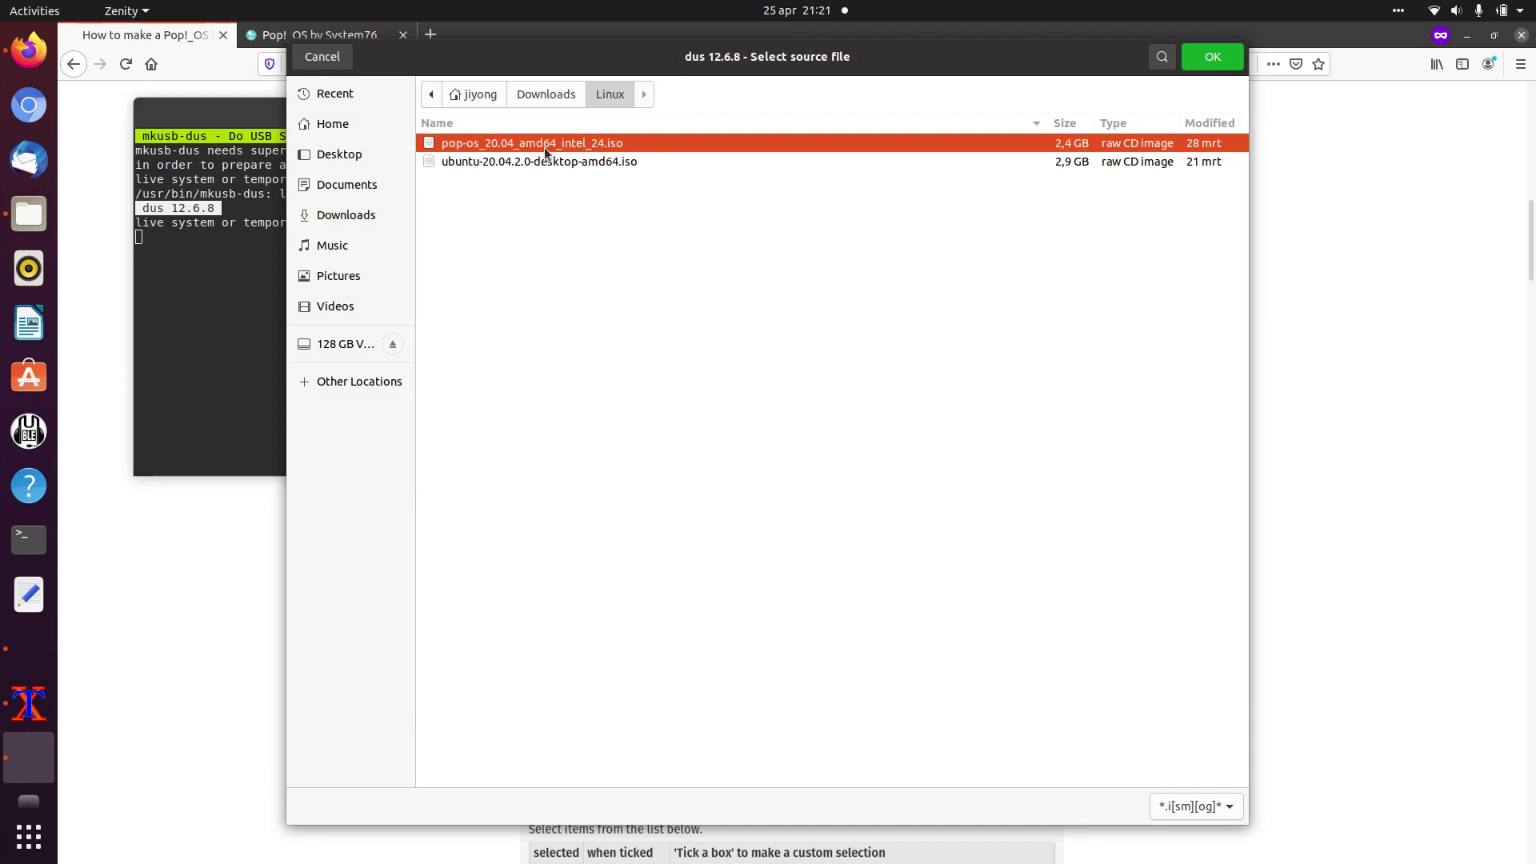
{"action": "double_click", "coordinate": [585, 142]}
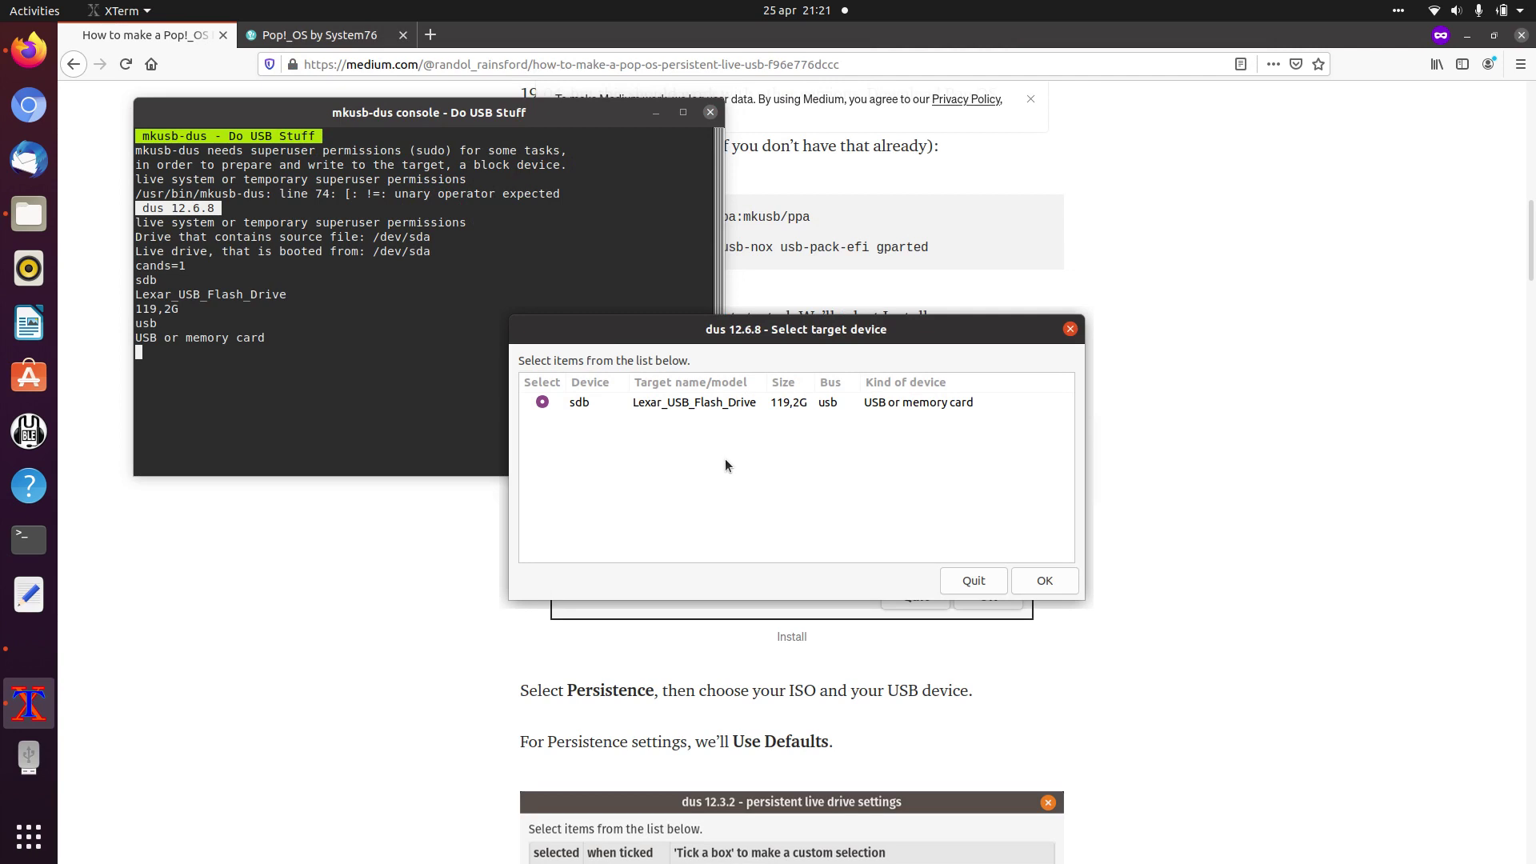
{"action": "left_click", "coordinate": [1054, 582]}
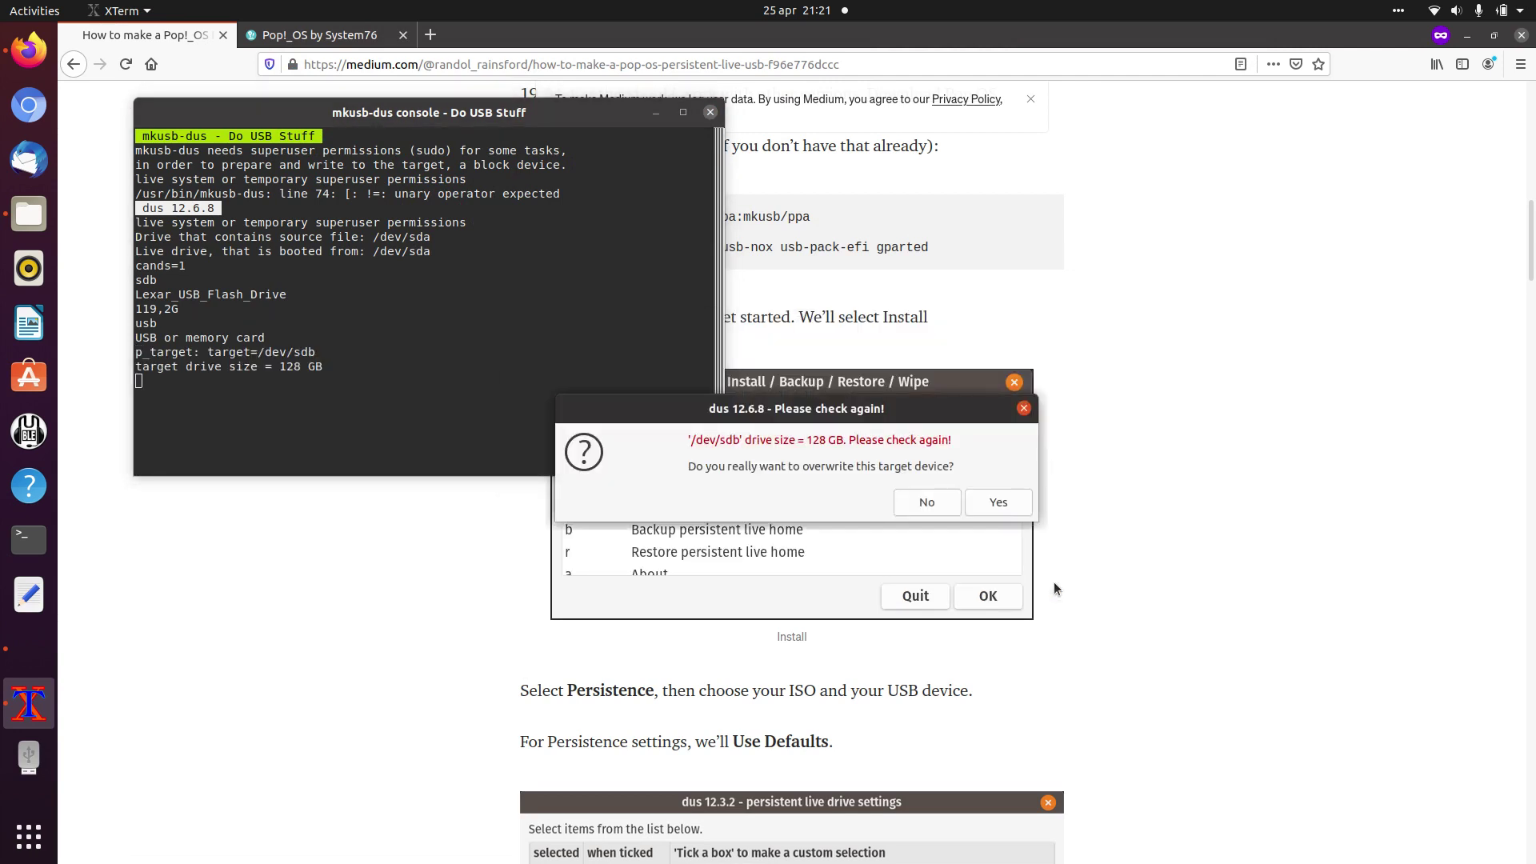
{"action": "left_click", "coordinate": [999, 502]}
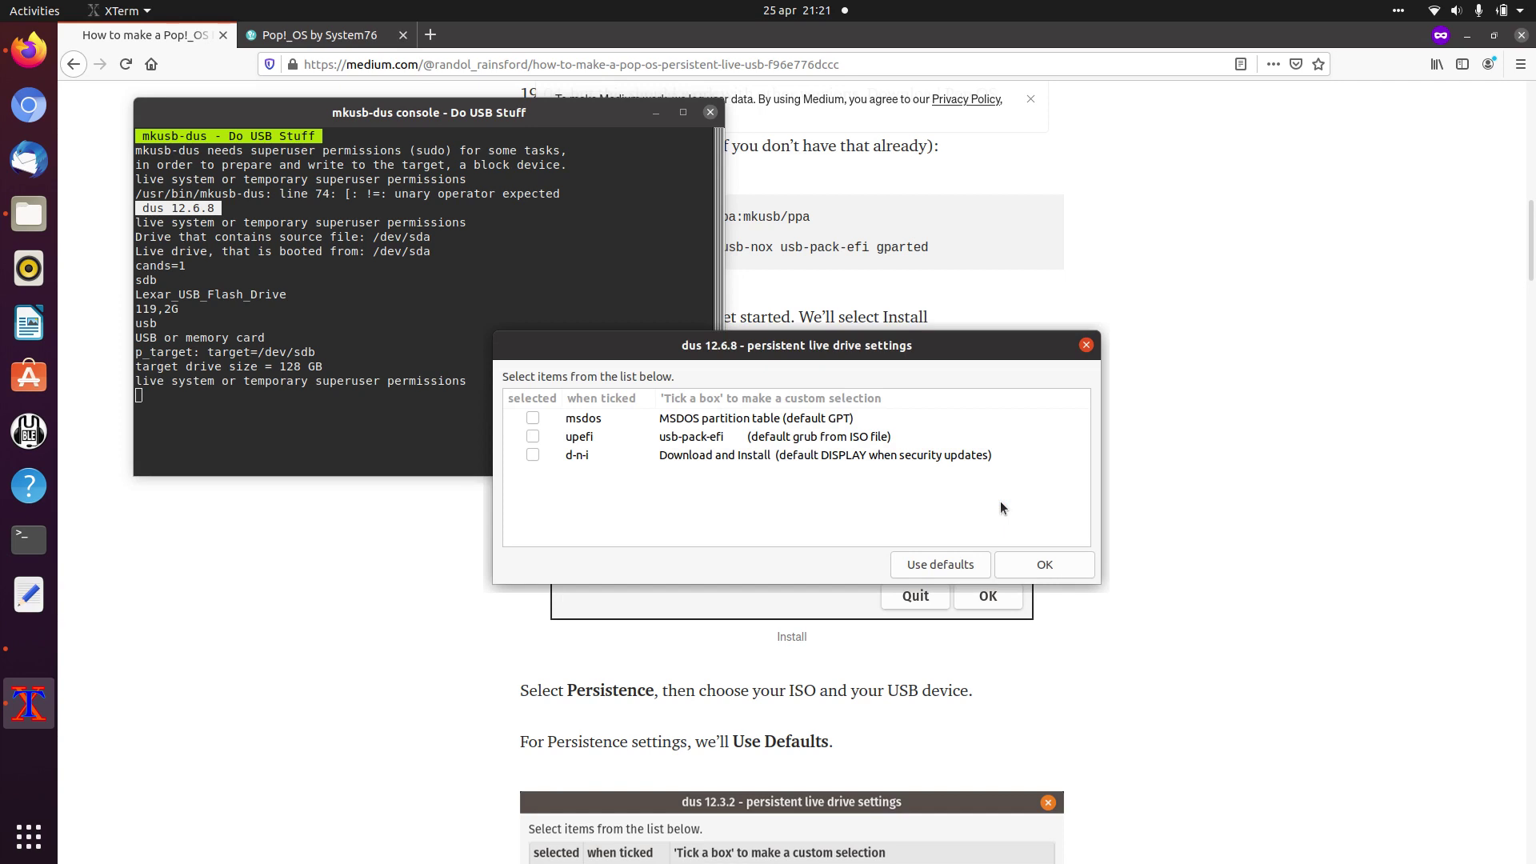
Use the default persistent drive settings with 50 percent of space for persistence, and go ahead with preparing the drive, accepting the warning
{"action": "left_click", "coordinate": [934, 565]}
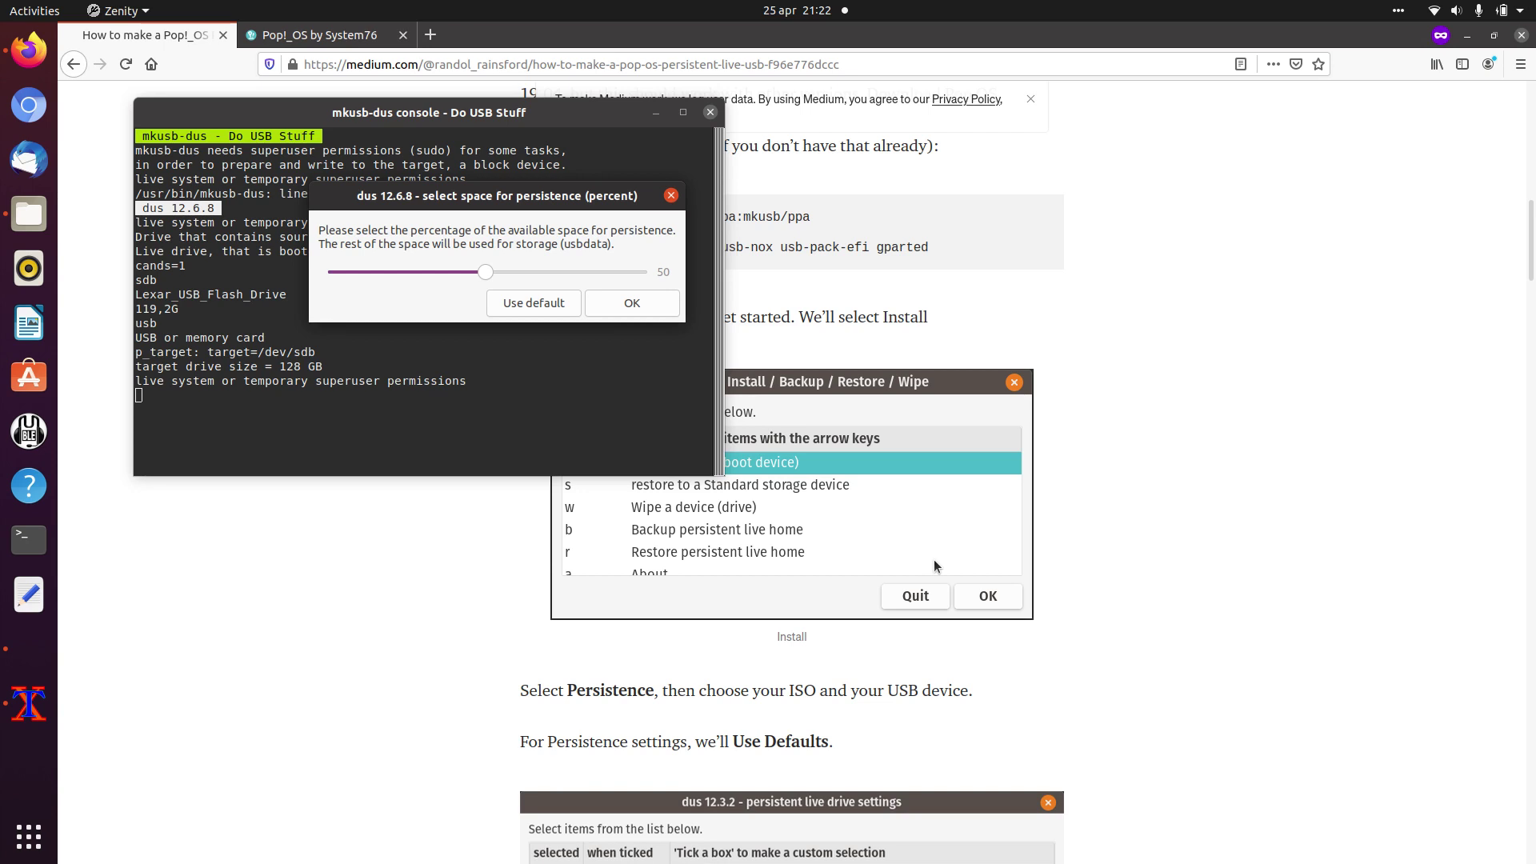
{"action": "left_click", "coordinate": [634, 304]}
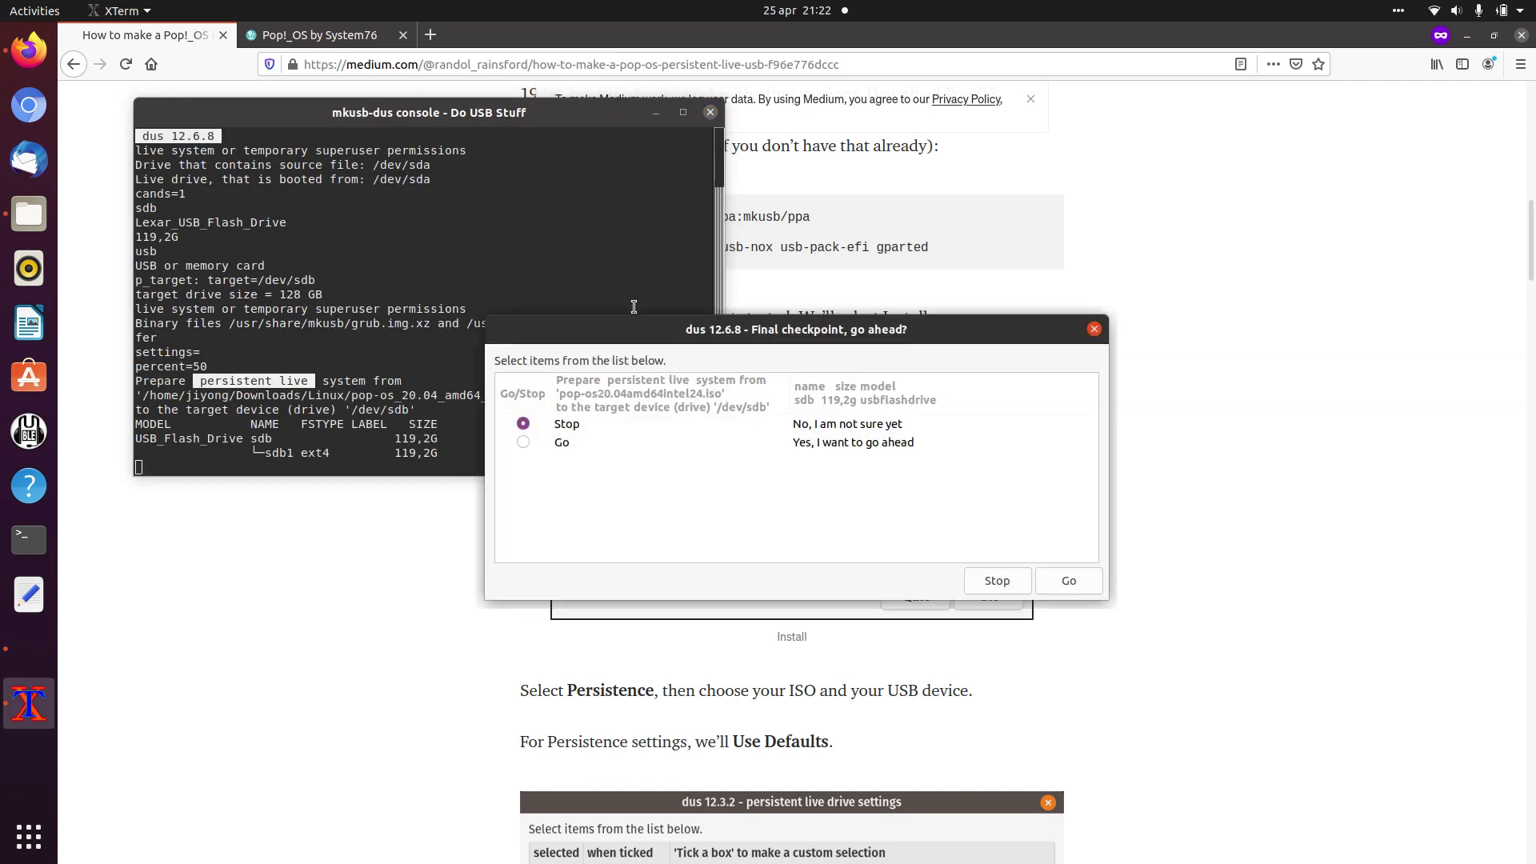
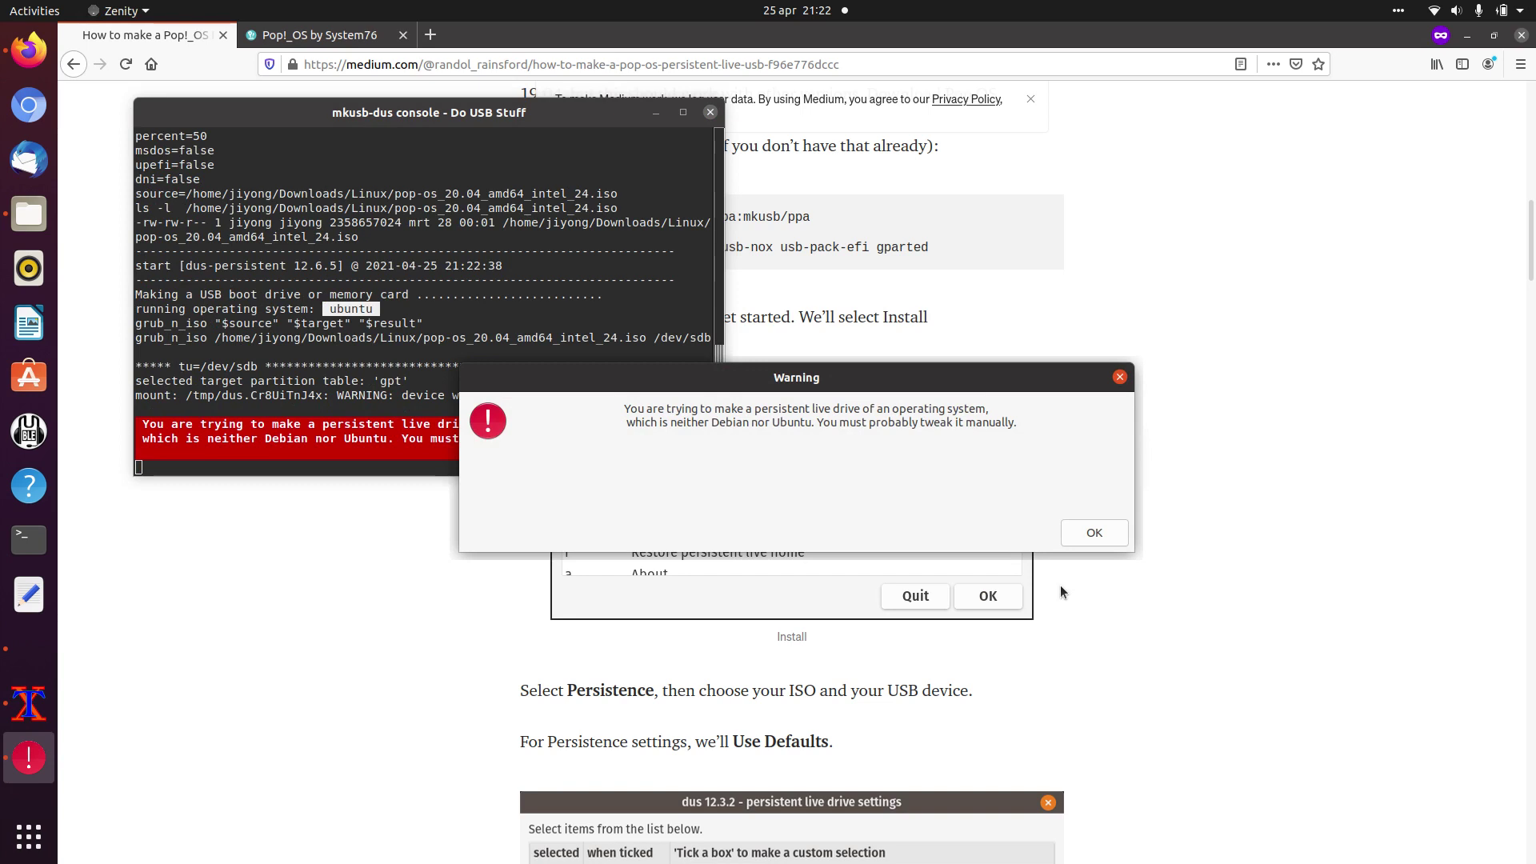
{"action": "left_click", "coordinate": [1090, 533]}
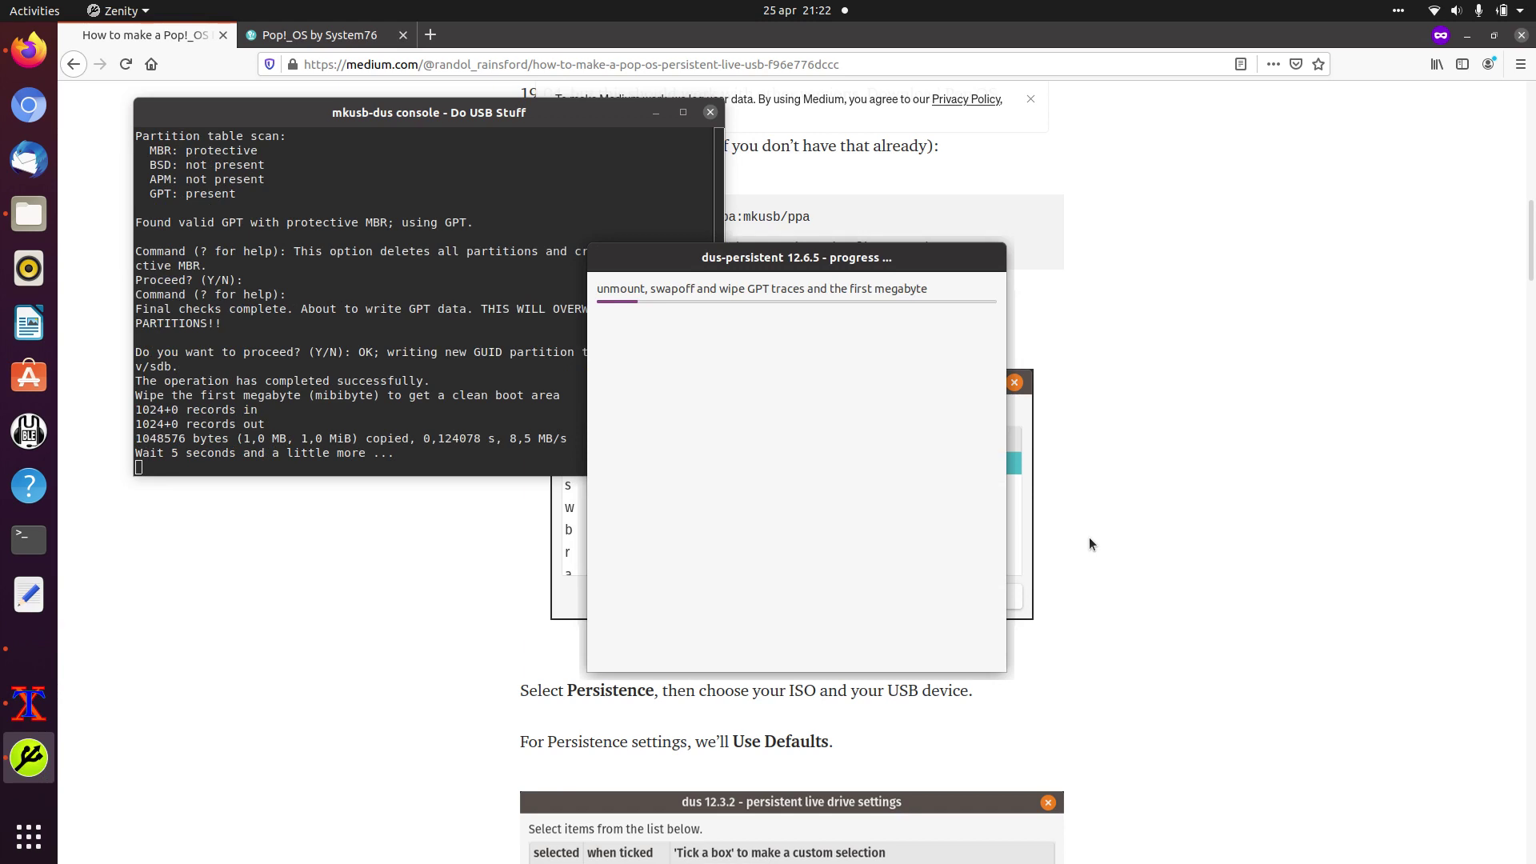
Read the guide's sections on finishing mkusb and enabling persistence, and check the drive's preparation progress
{"action": "left_click", "coordinate": [1221, 615]}
{"action": "scroll", "coordinate": [1221, 615], "scroll_direction": "down", "scroll_amount": 6}
{"action": "scroll", "coordinate": [1220, 621], "scroll_direction": "down", "scroll_amount": 5}
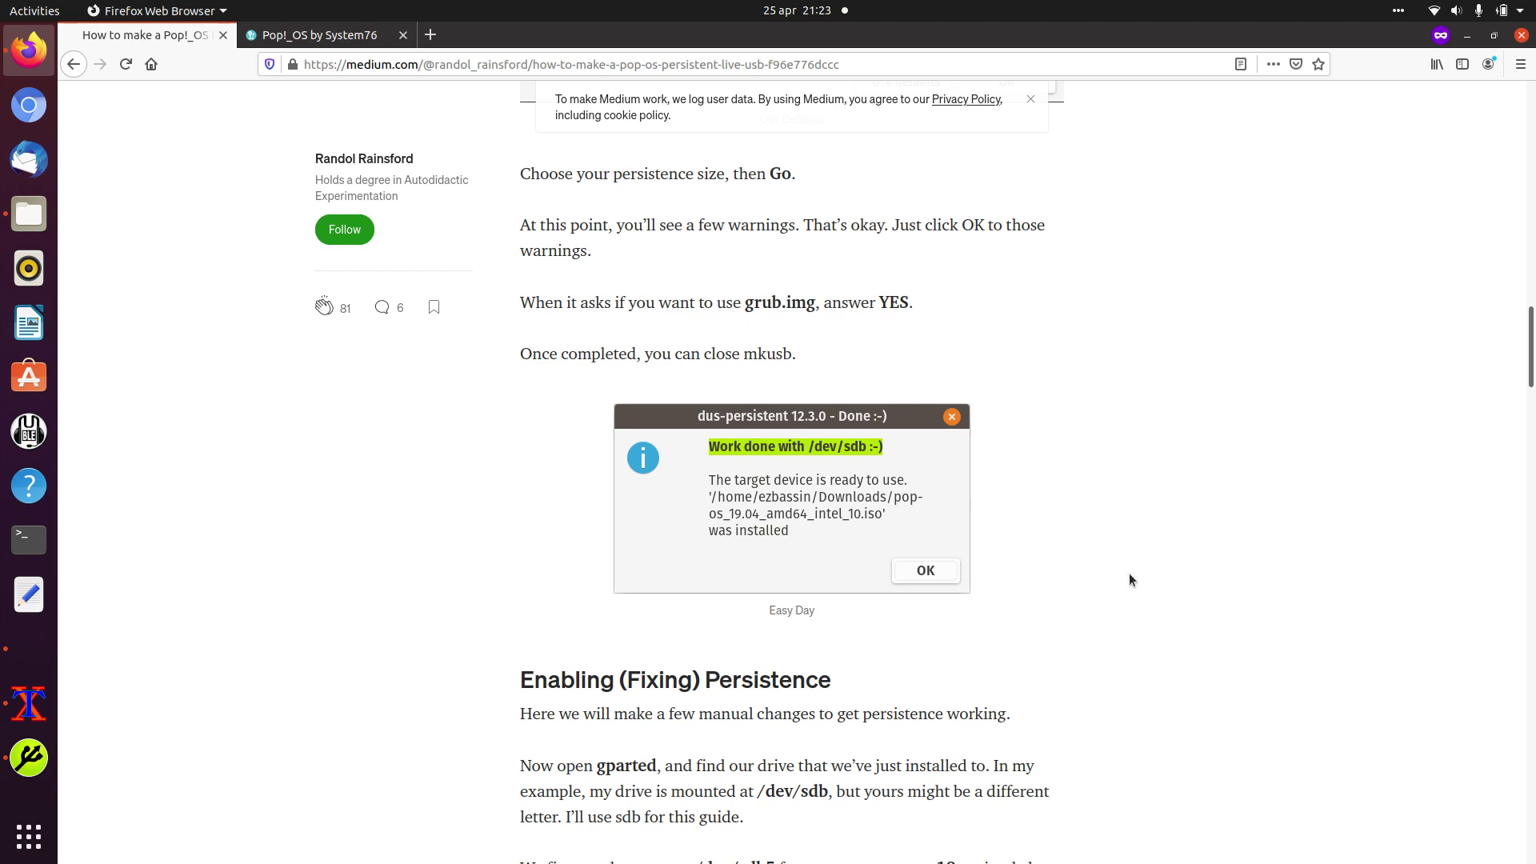
{"action": "scroll", "coordinate": [1130, 576], "scroll_direction": "down", "scroll_amount": 6}
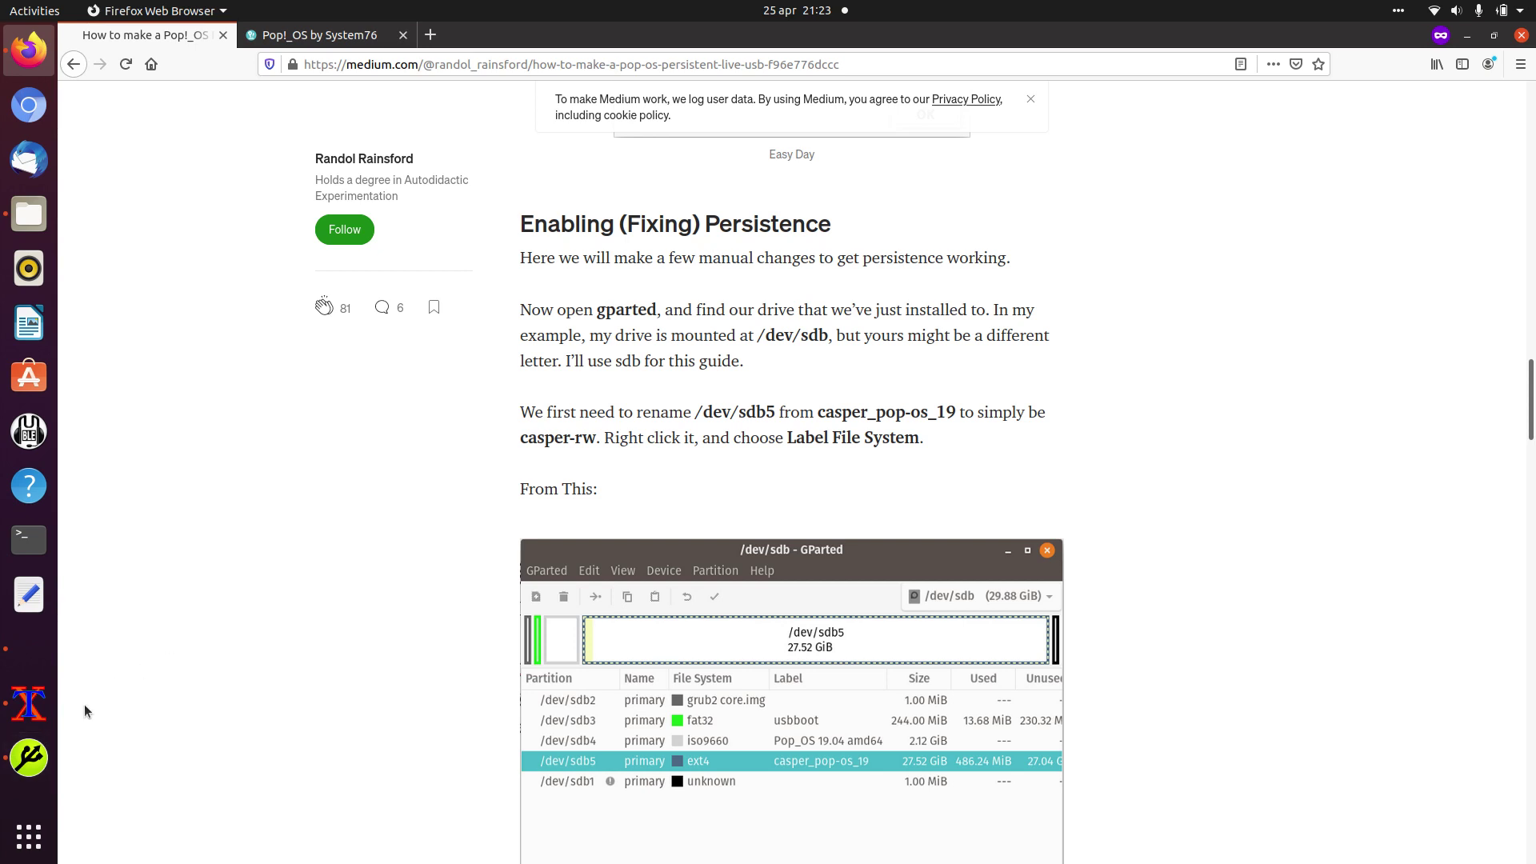
{"action": "left_click", "coordinate": [37, 711]}
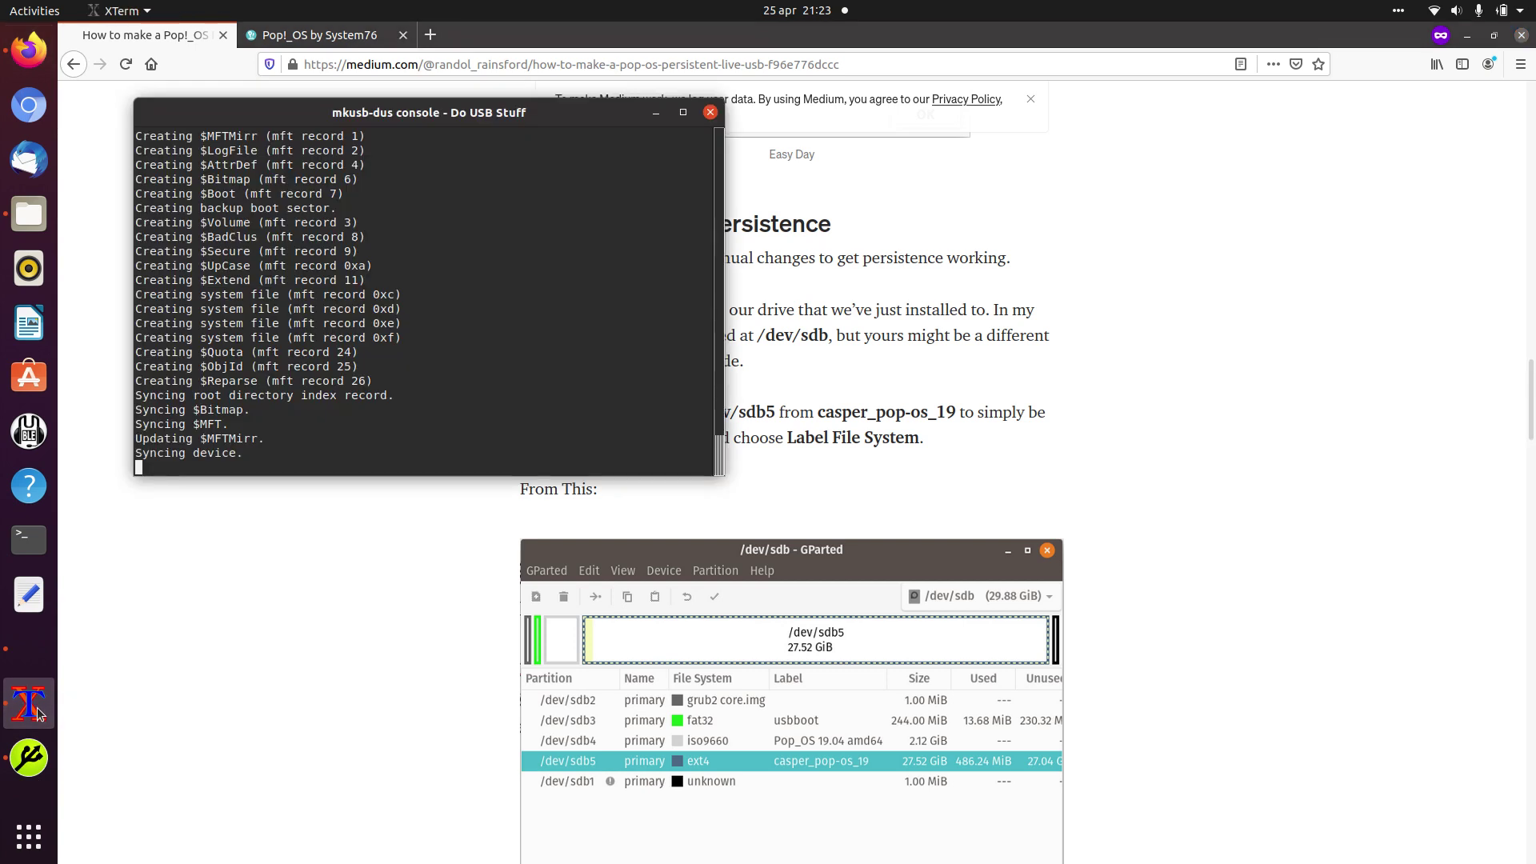
{"action": "left_click", "coordinate": [29, 766]}
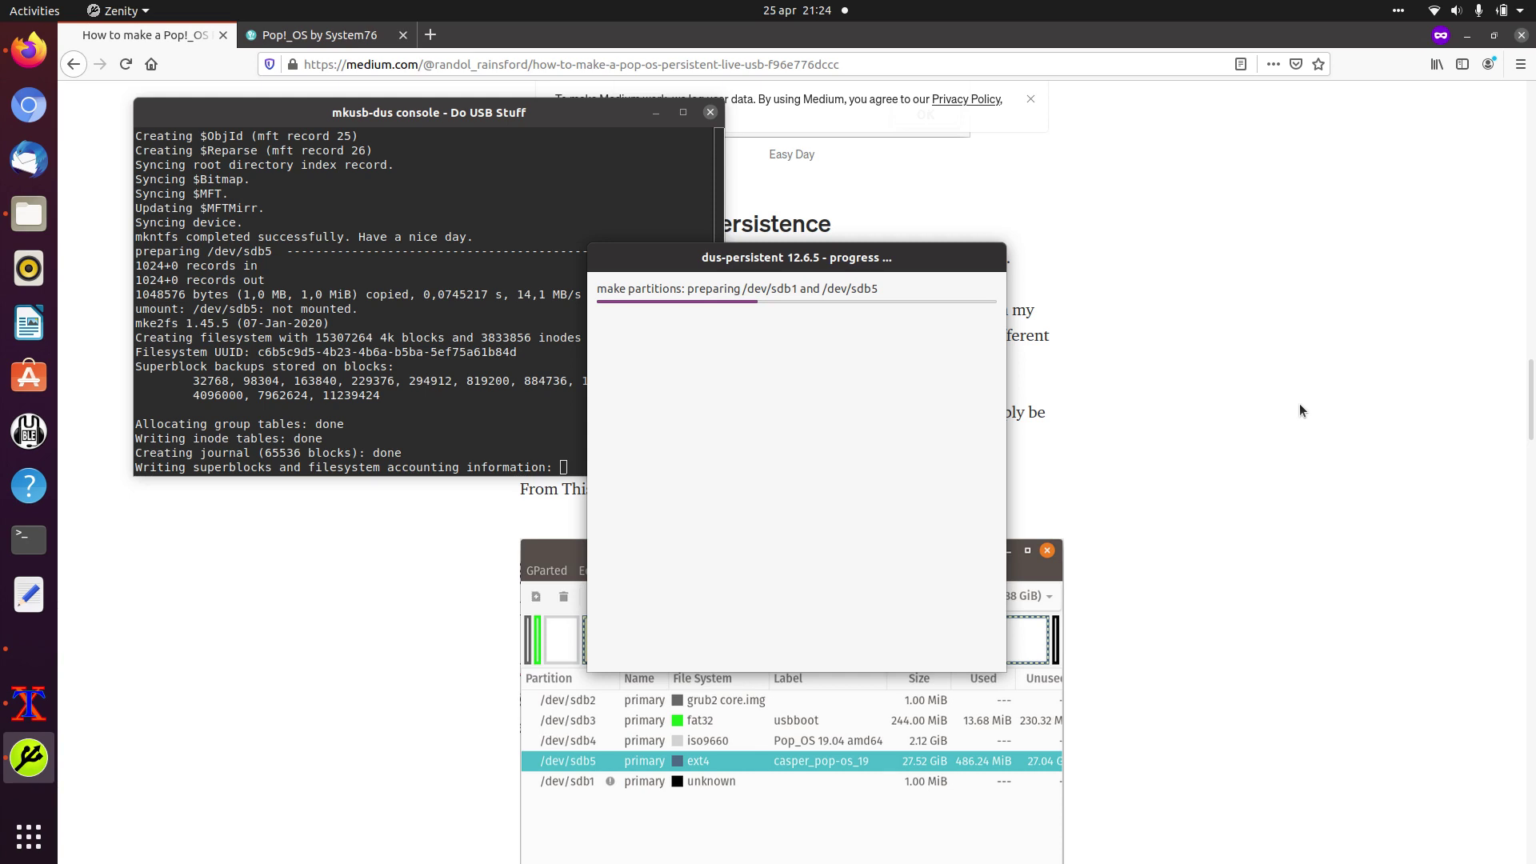
Read the guide's section on mounting the usbboot partition and editing the first entry of grub.cfg
{"action": "left_click", "coordinate": [1294, 521]}
{"action": "scroll", "coordinate": [1225, 611], "scroll_direction": "down", "scroll_amount": 6}
{"action": "scroll", "coordinate": [1225, 611], "scroll_direction": "down", "scroll_amount": 8}
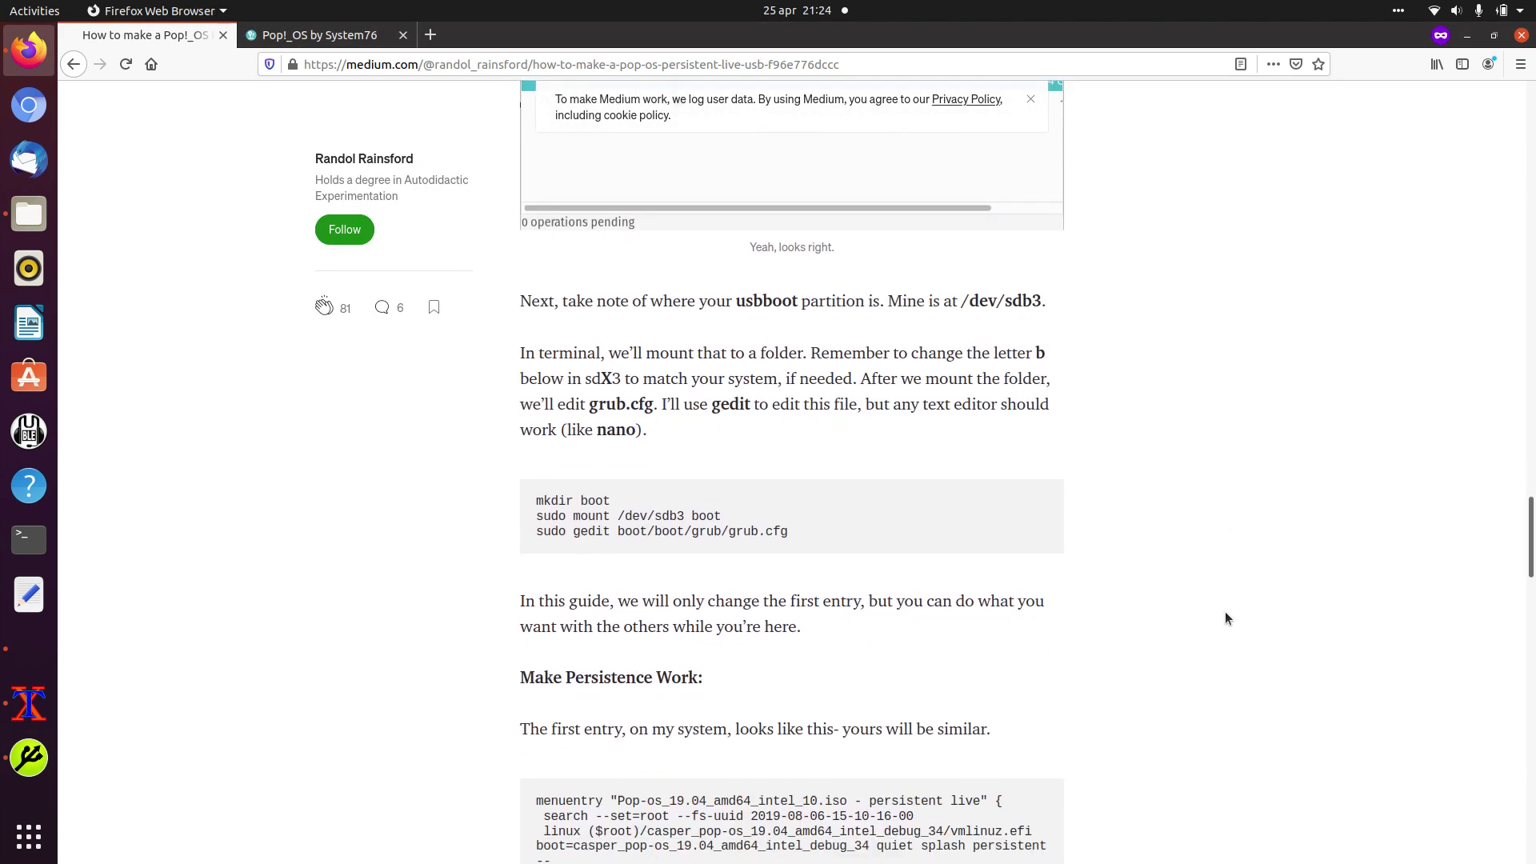
{"action": "scroll", "coordinate": [1225, 618], "scroll_direction": "down", "scroll_amount": 1}
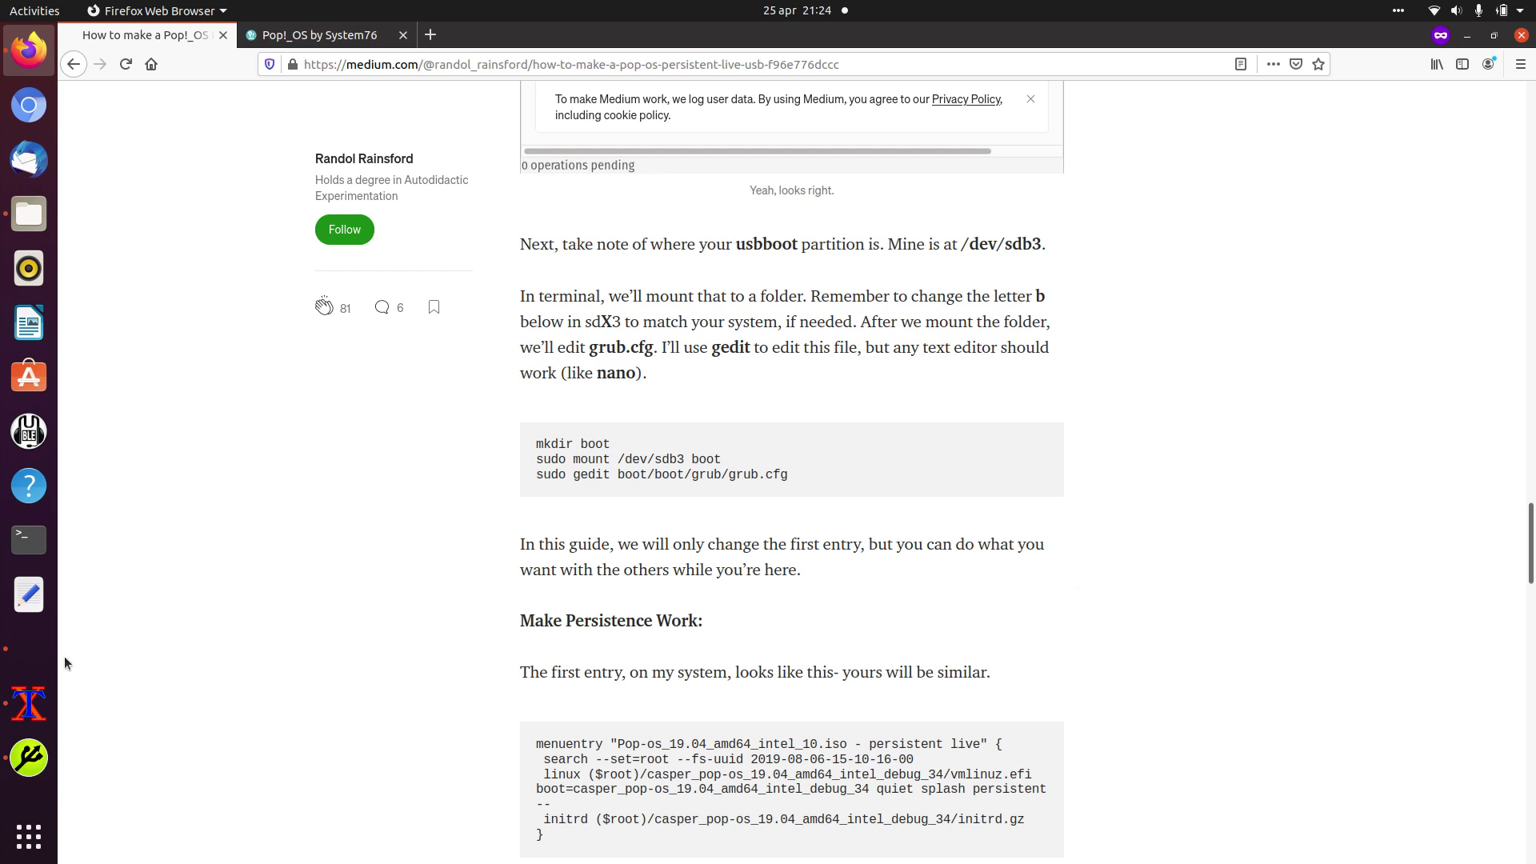
Check the installation progress in the mkusb-dus console and move the progress window off the console output
{"action": "left_click", "coordinate": [30, 718]}
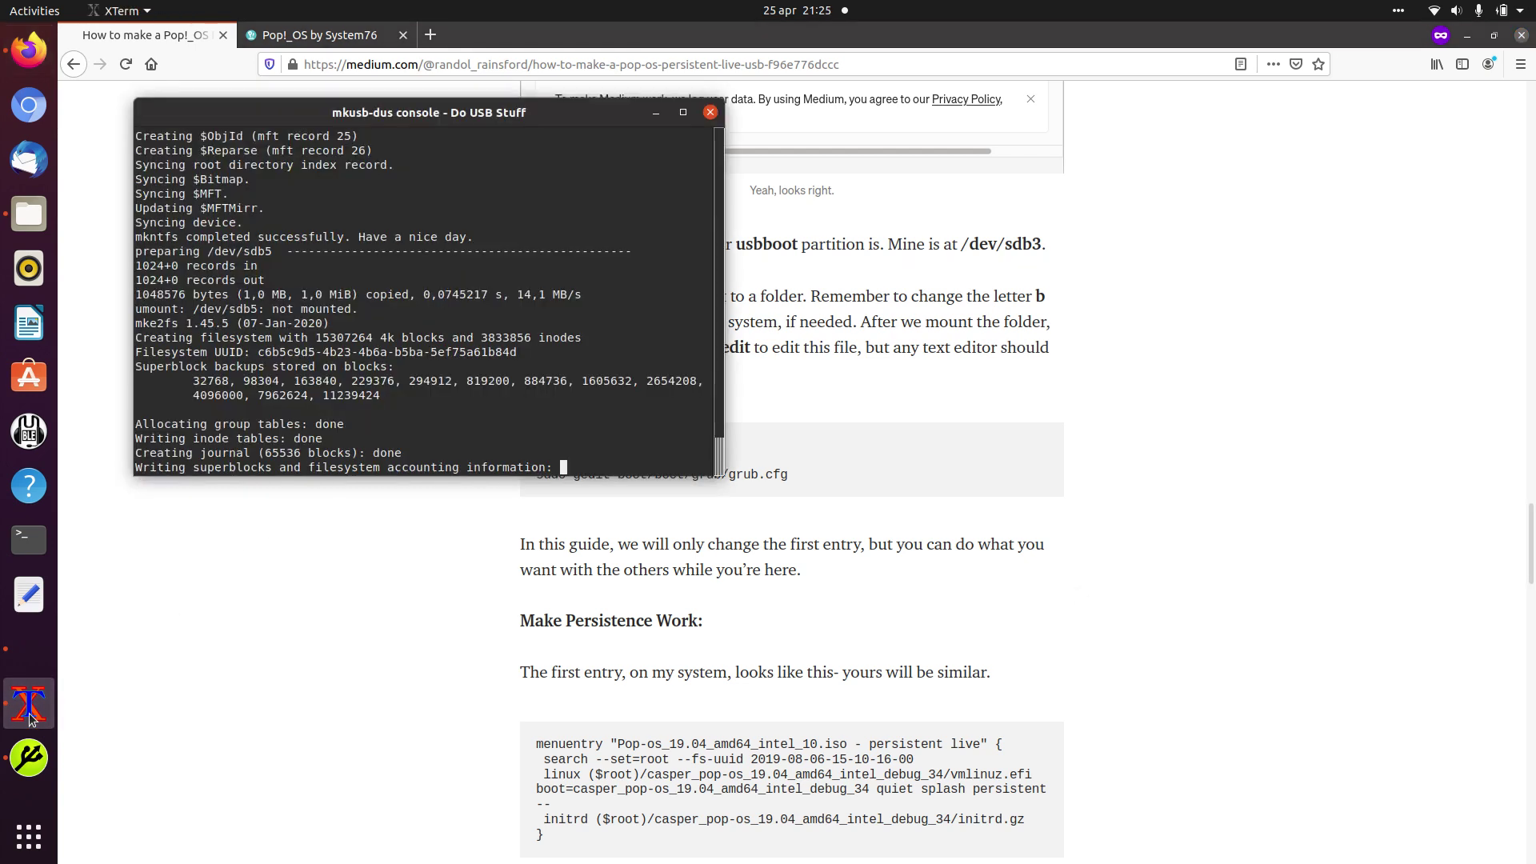
{"action": "left_click", "coordinate": [32, 756]}
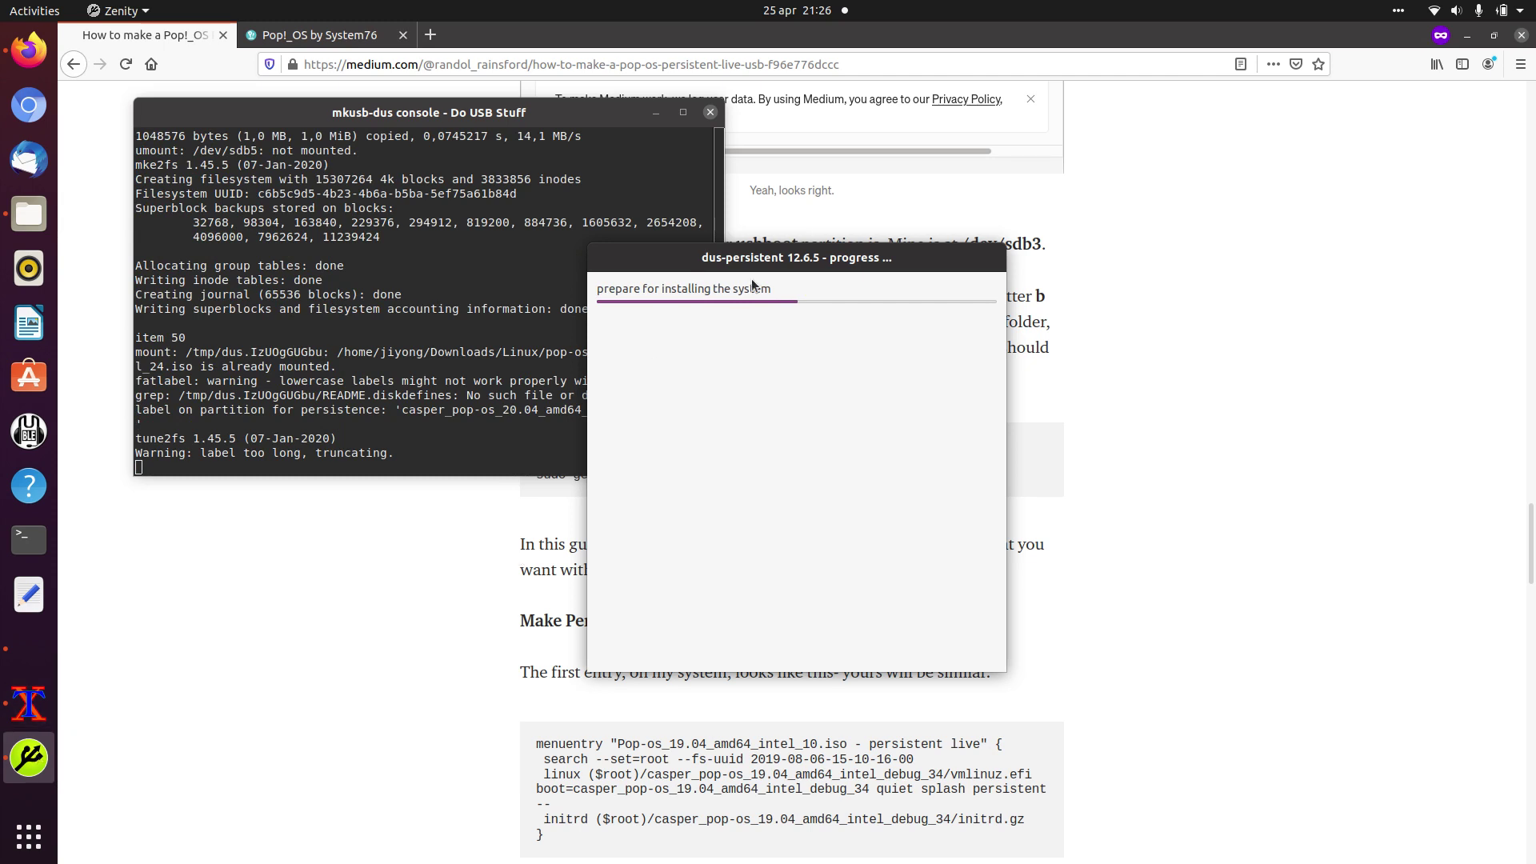
{"action": "left_click_drag", "start_coordinate": [774, 264], "coordinate": [877, 258]}
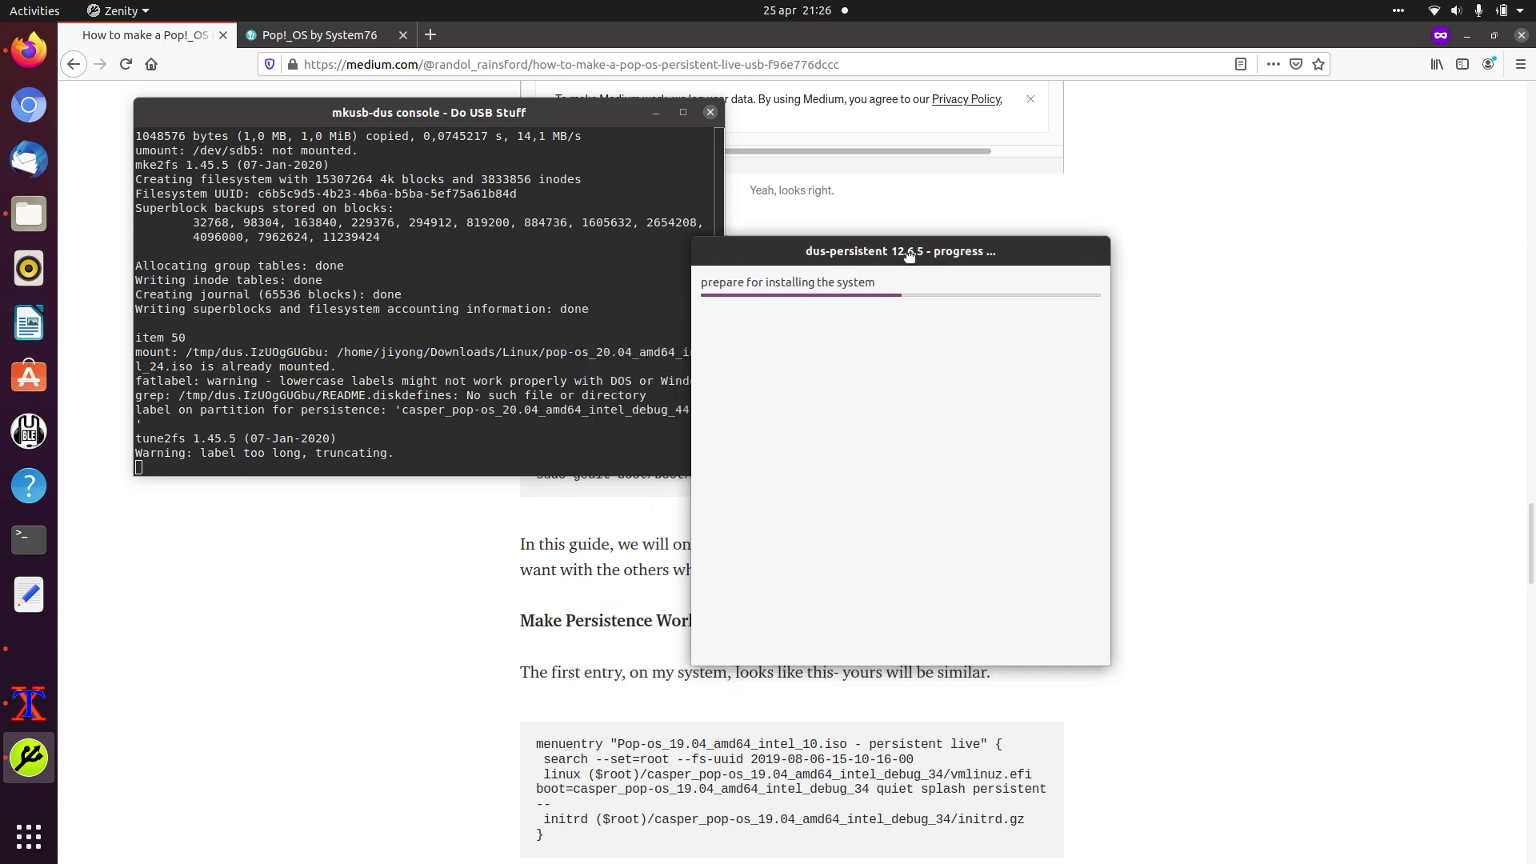
{"action": "left_click_drag", "start_coordinate": [980, 233], "coordinate": [977, 232]}
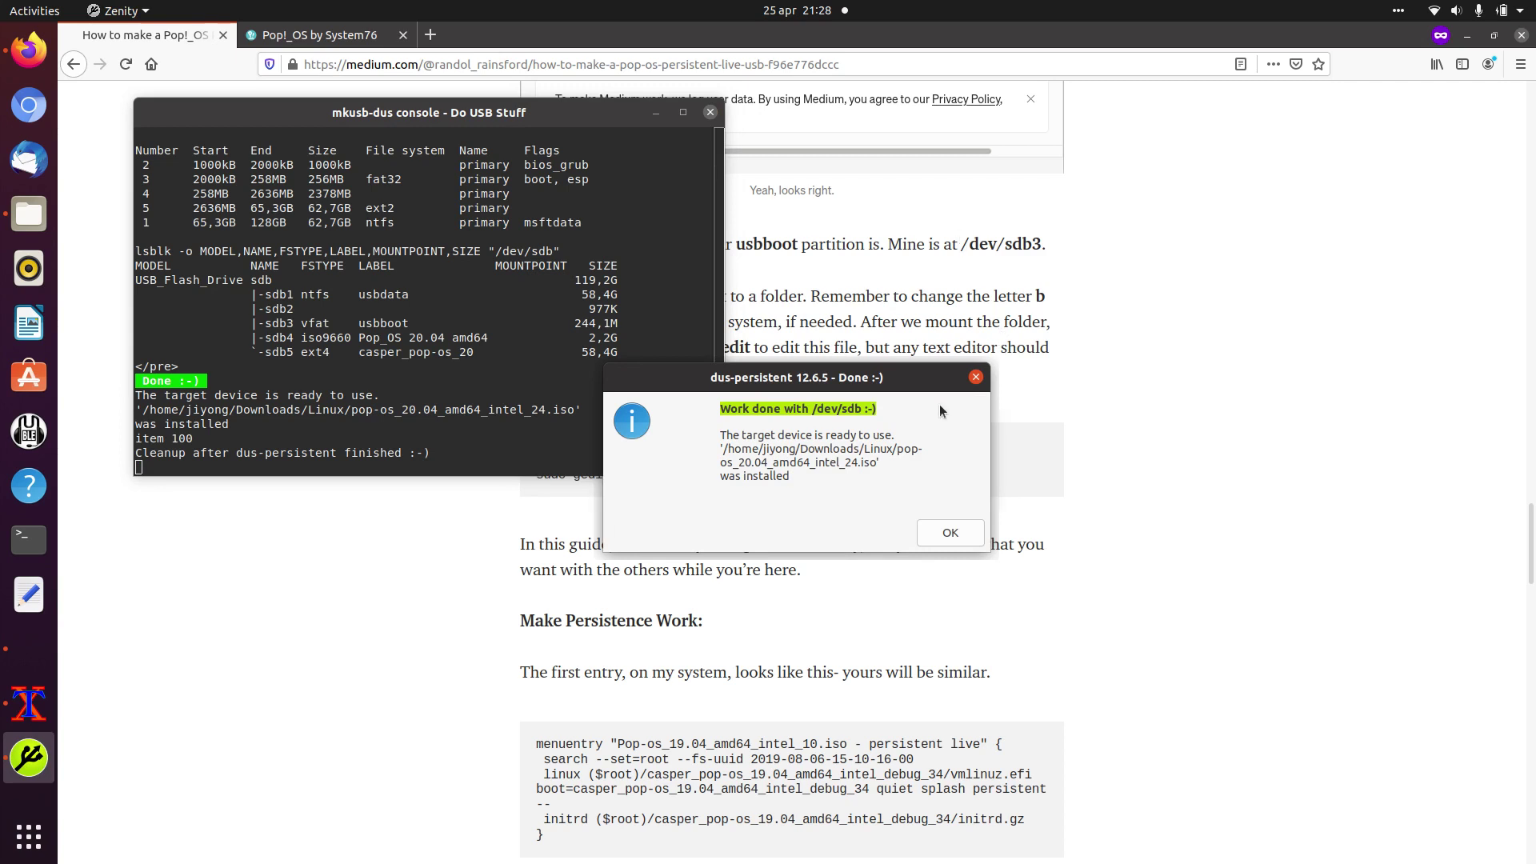
Acknowledge the finished installation on /dev/sdb and quit the selection of installation types
{"action": "left_click", "coordinate": [968, 541]}
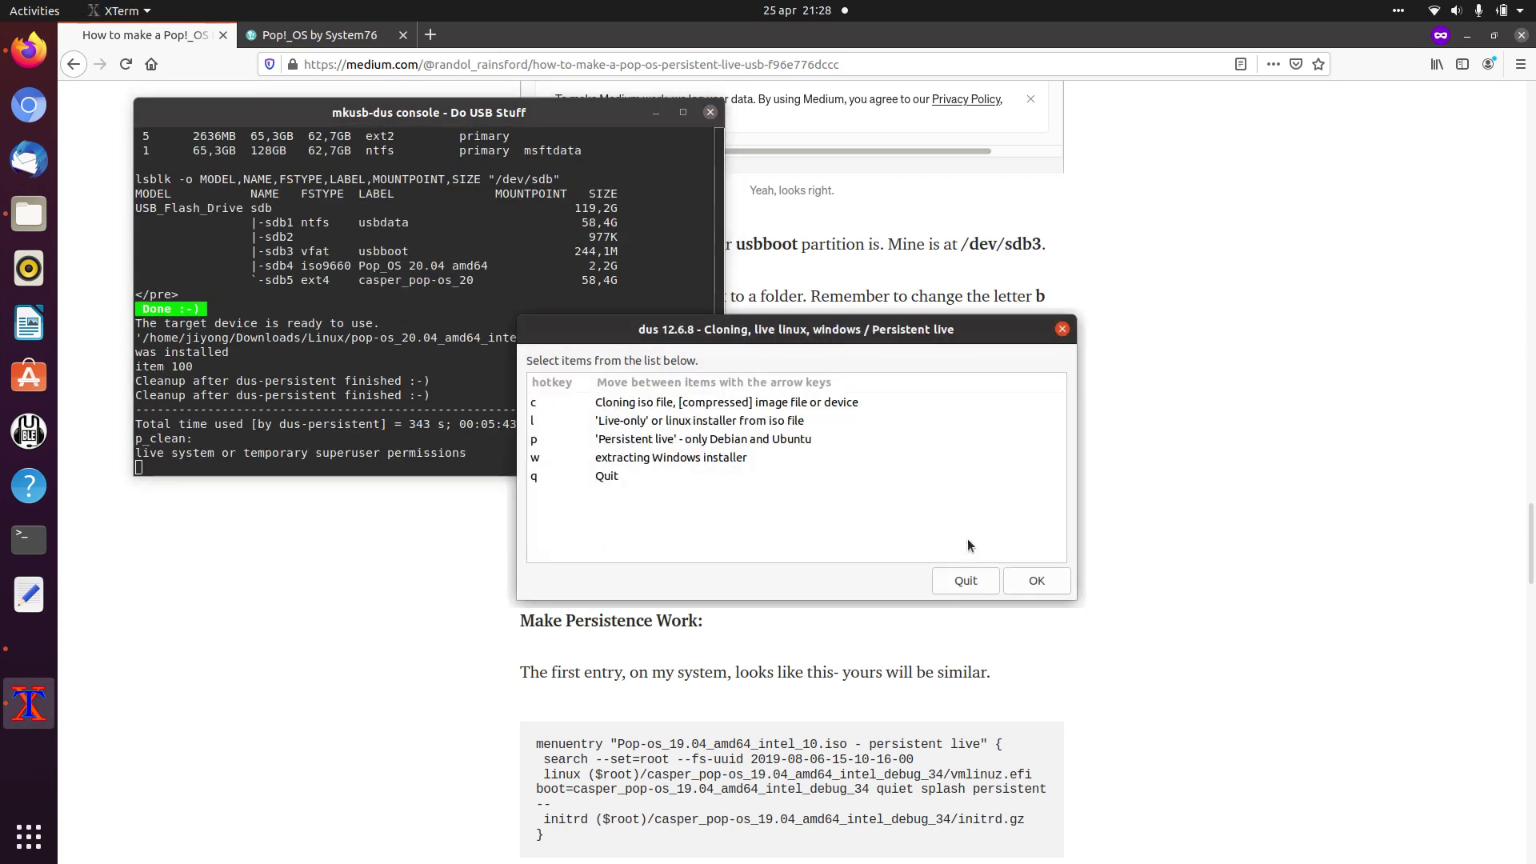
{"action": "left_click", "coordinate": [966, 587]}
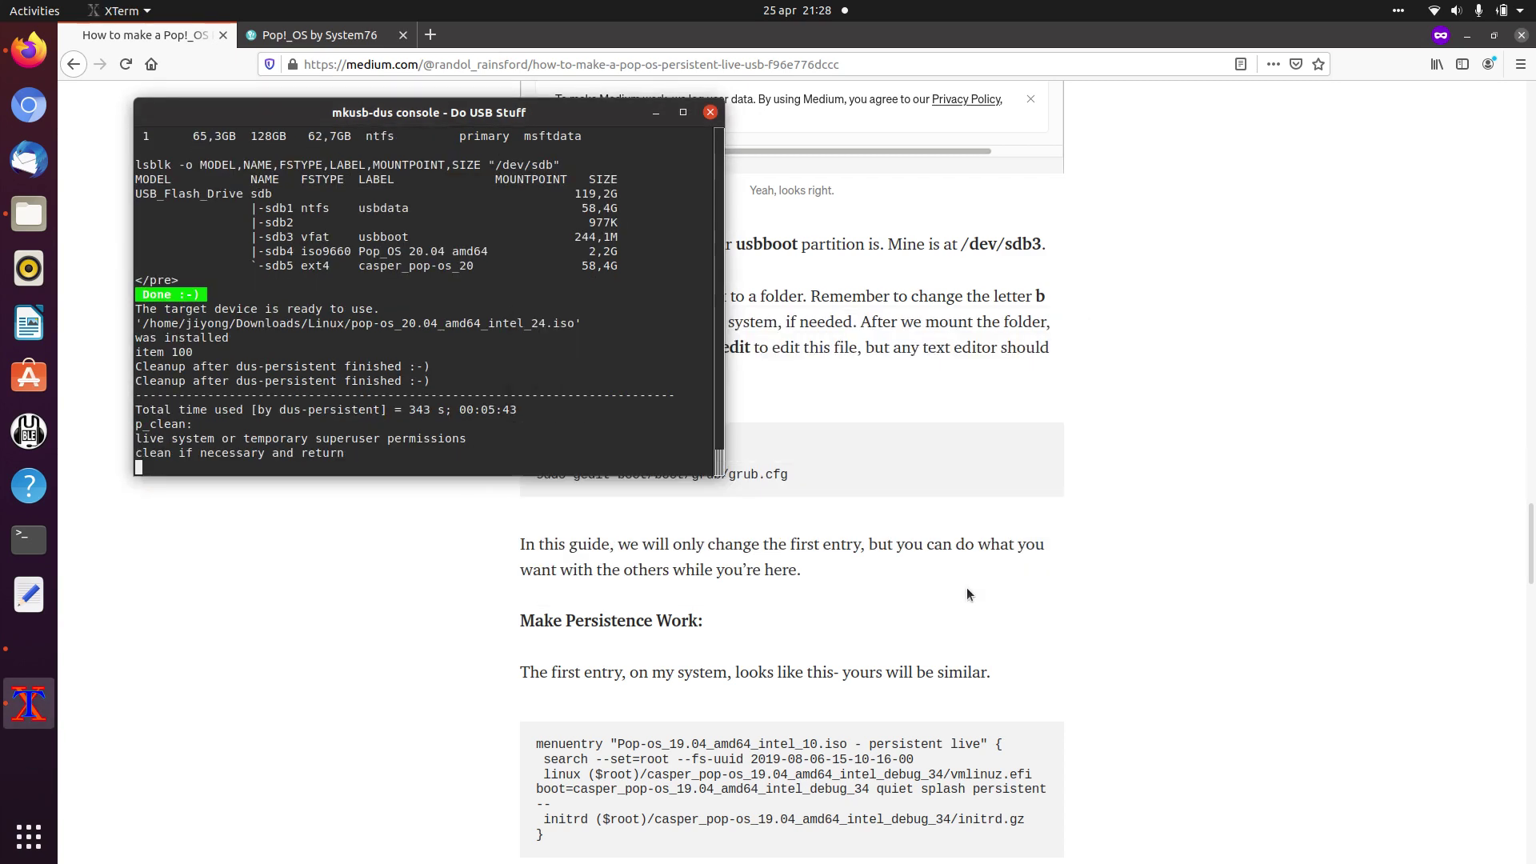
Quit mkusb-dus and close its console window
{"action": "left_click", "coordinate": [964, 586]}
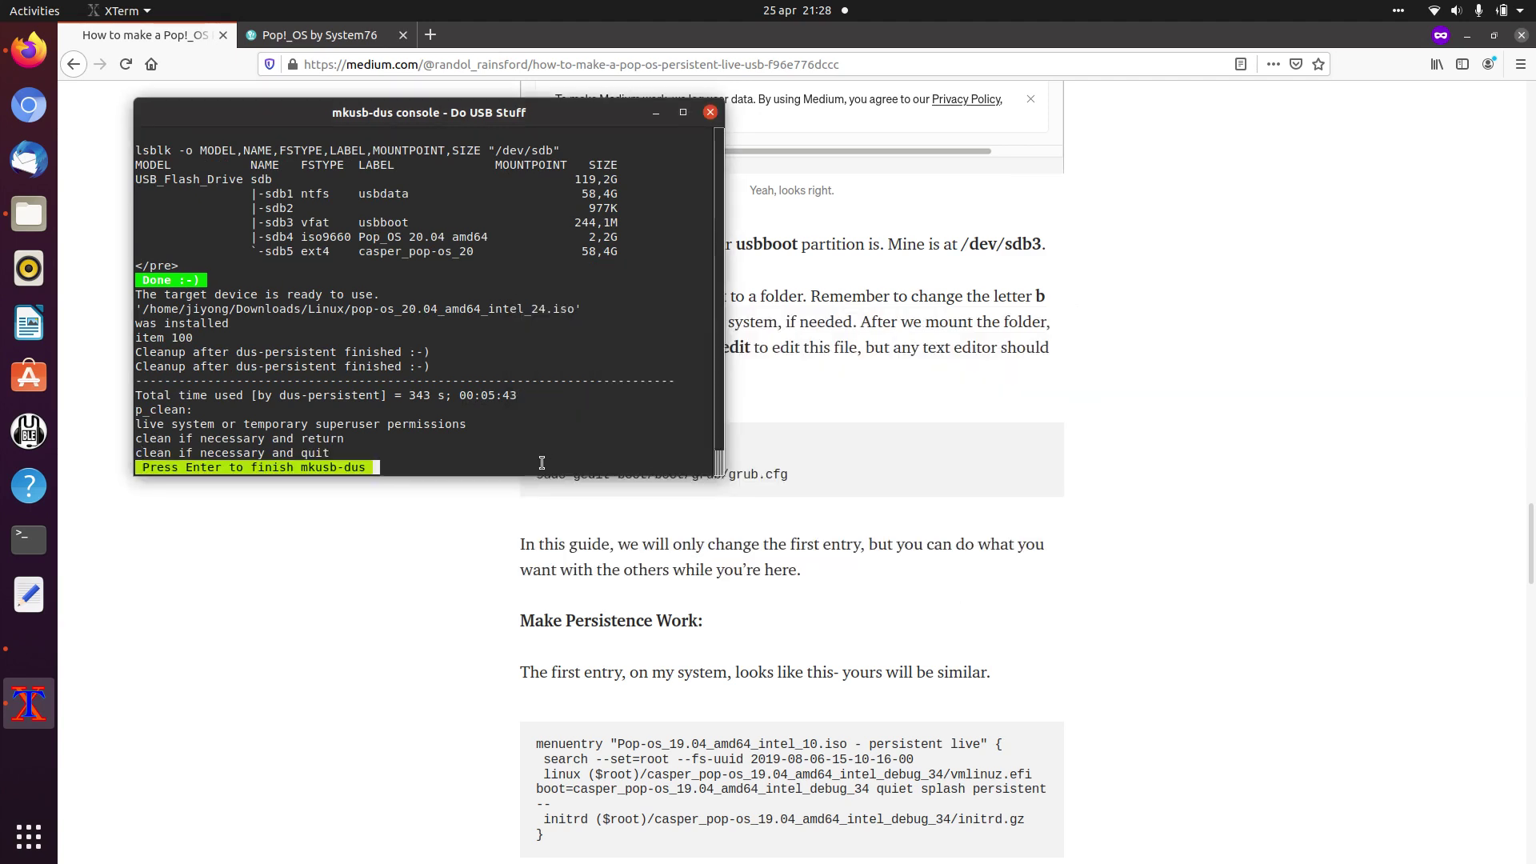
{"action": "key", "text": "Return"}
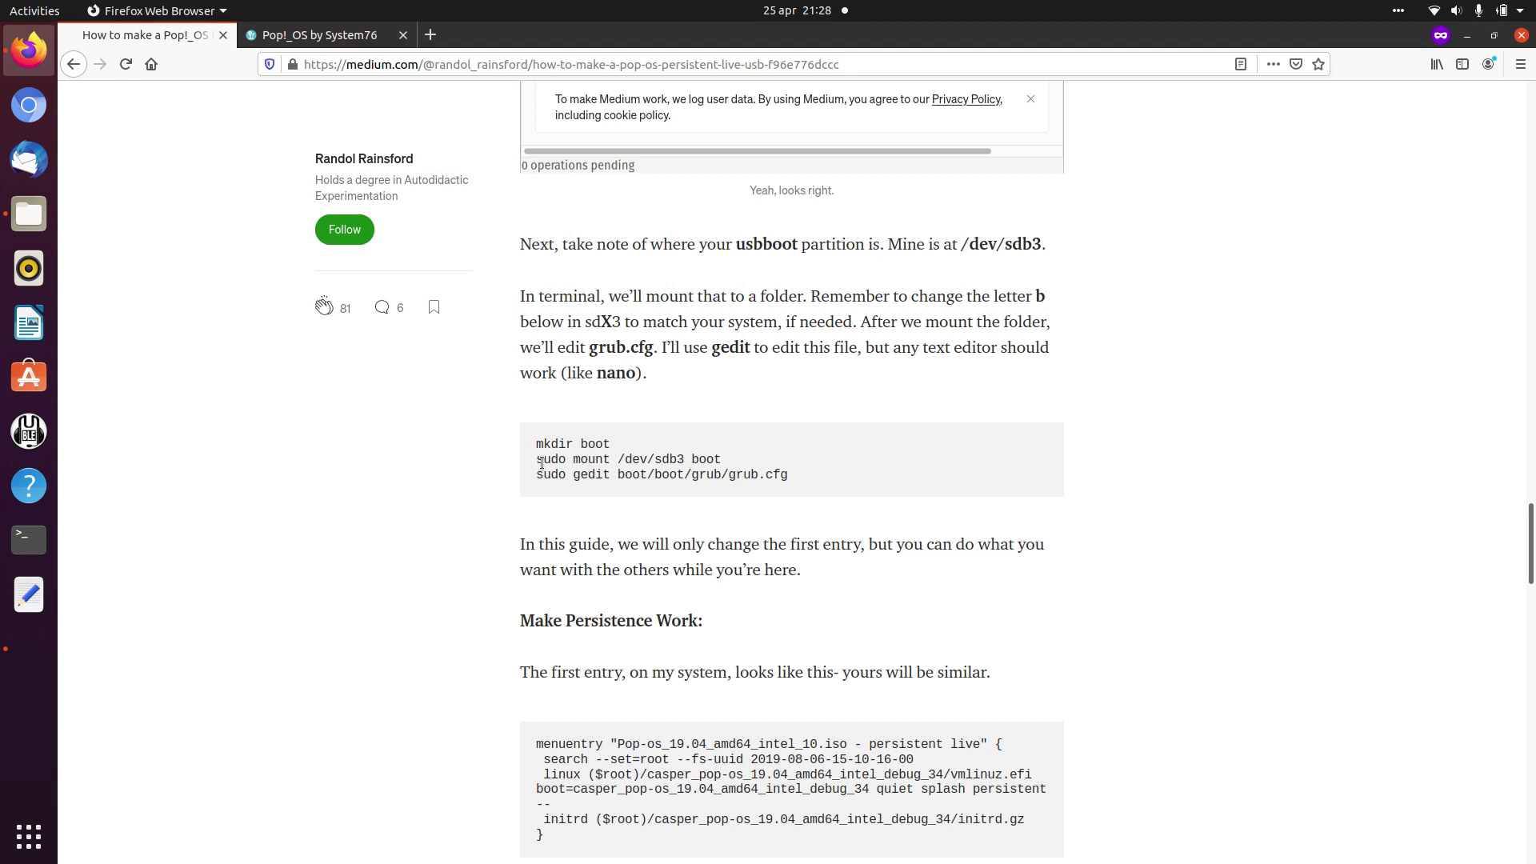
Launch GParted, authenticate with the account password, and display the partitions of /dev/sdb
{"action": "left_click", "coordinate": [37, 832]}
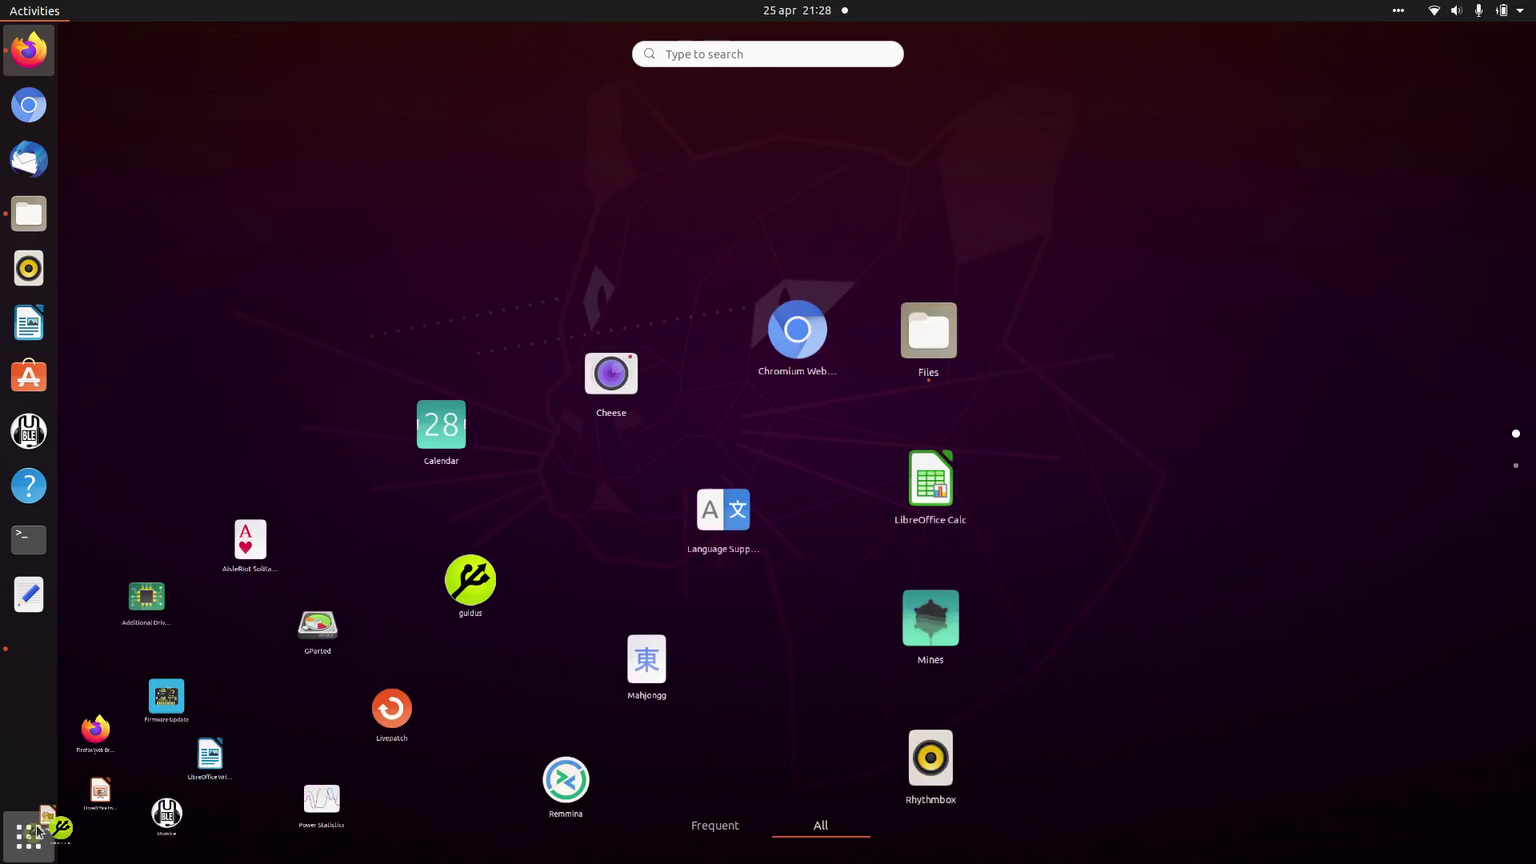
{"action": "left_click", "coordinate": [678, 361]}
{"action": "type", "text": "********"}
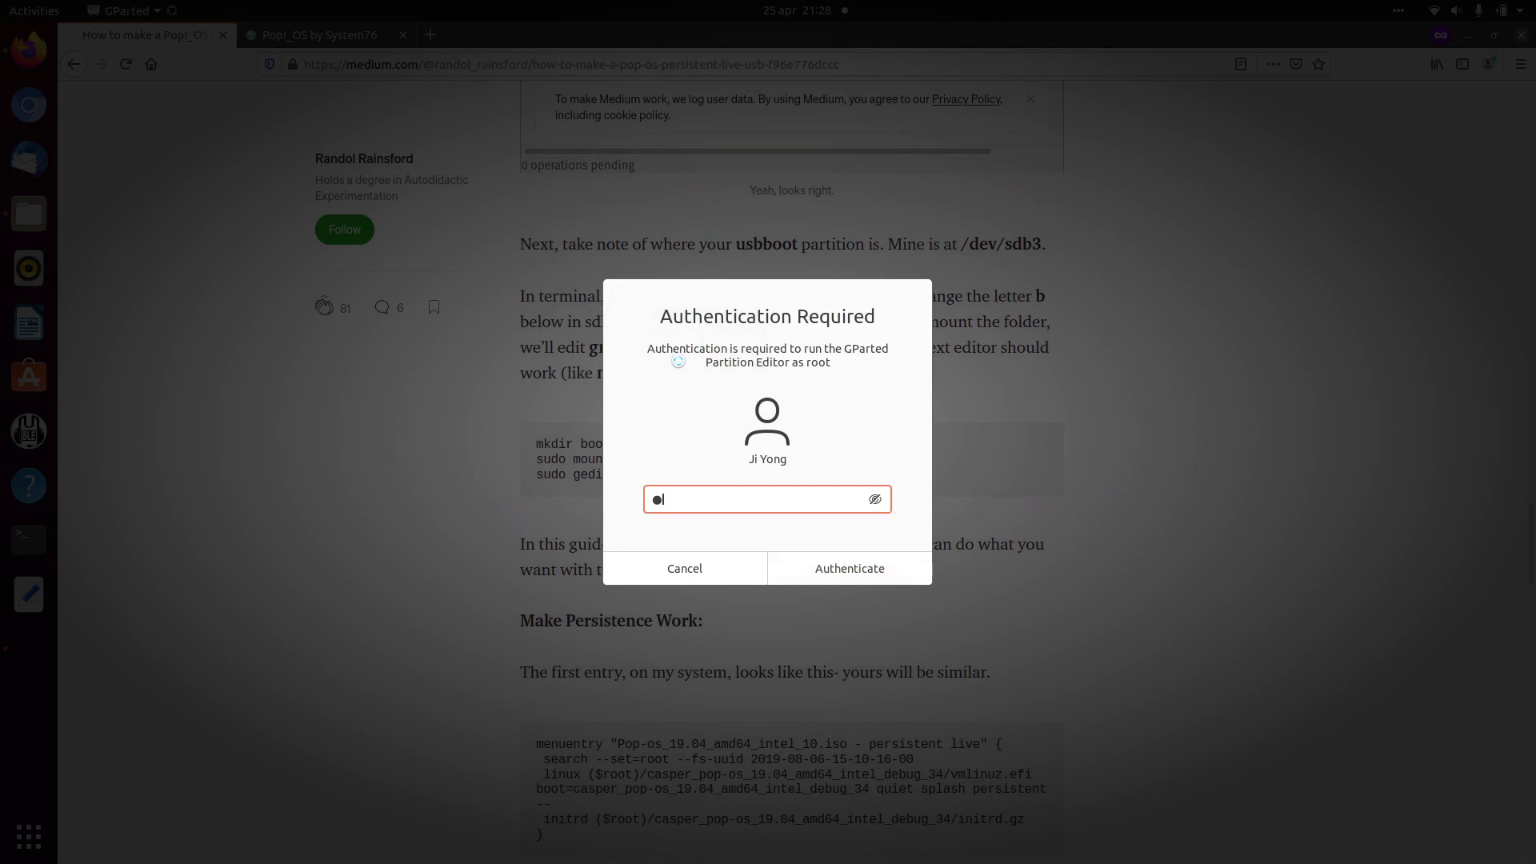
{"action": "key", "text": "Return"}
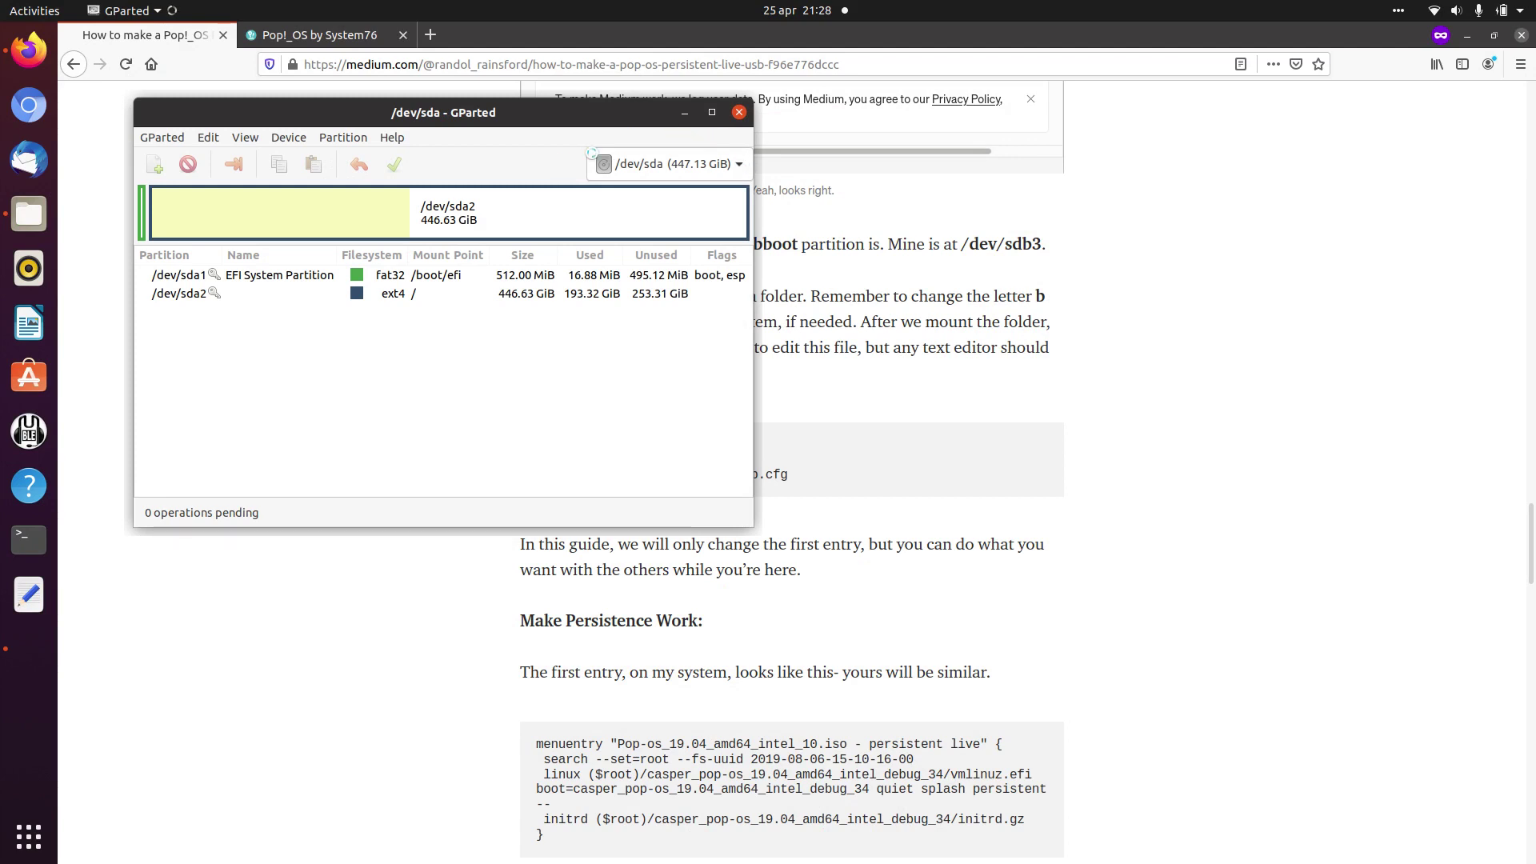
{"action": "left_click", "coordinate": [729, 167]}
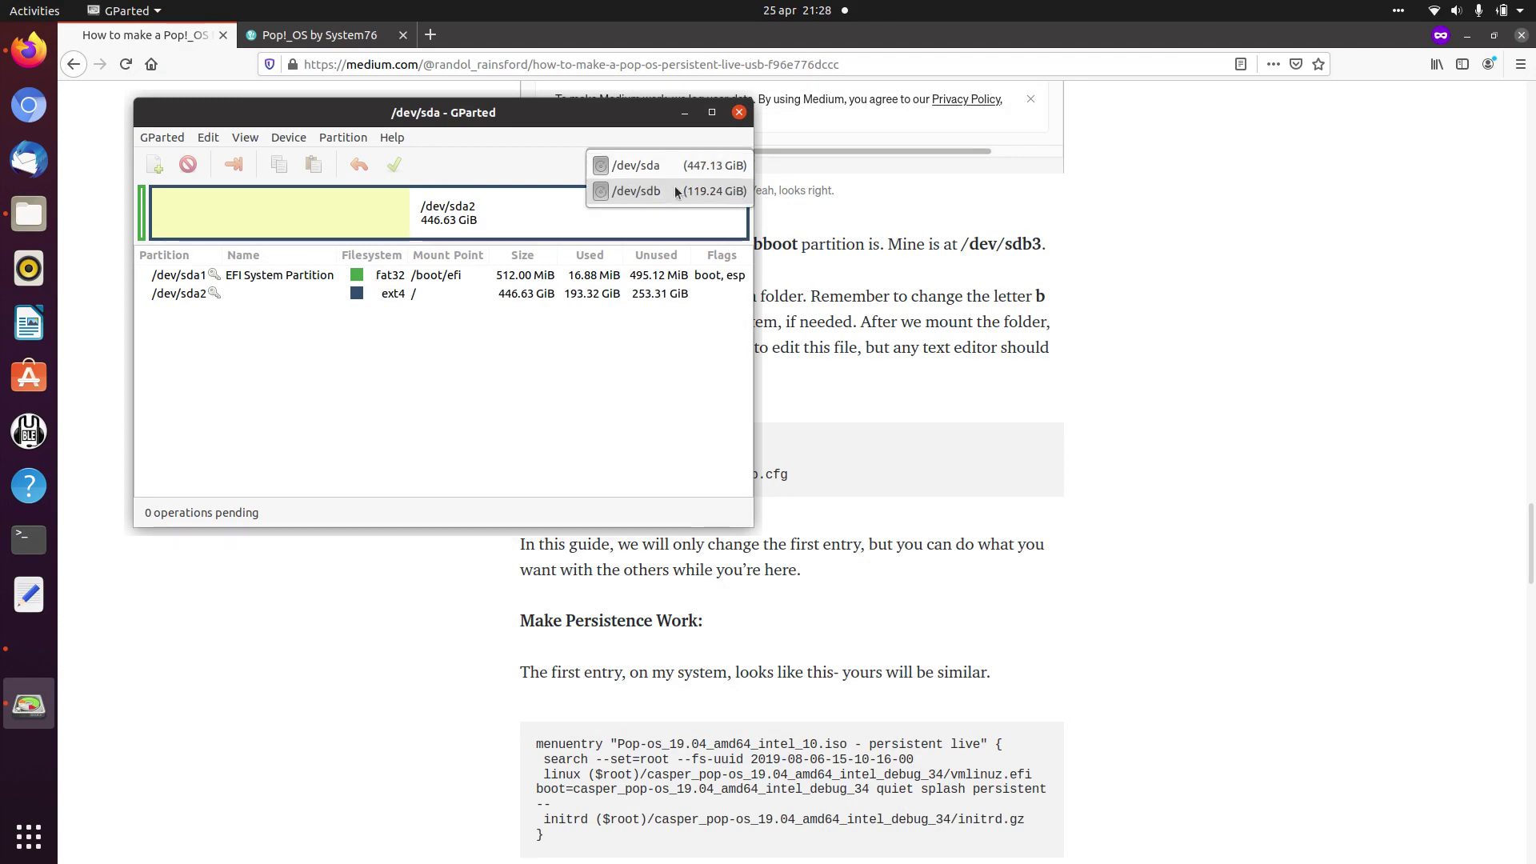
{"action": "left_click", "coordinate": [650, 192]}
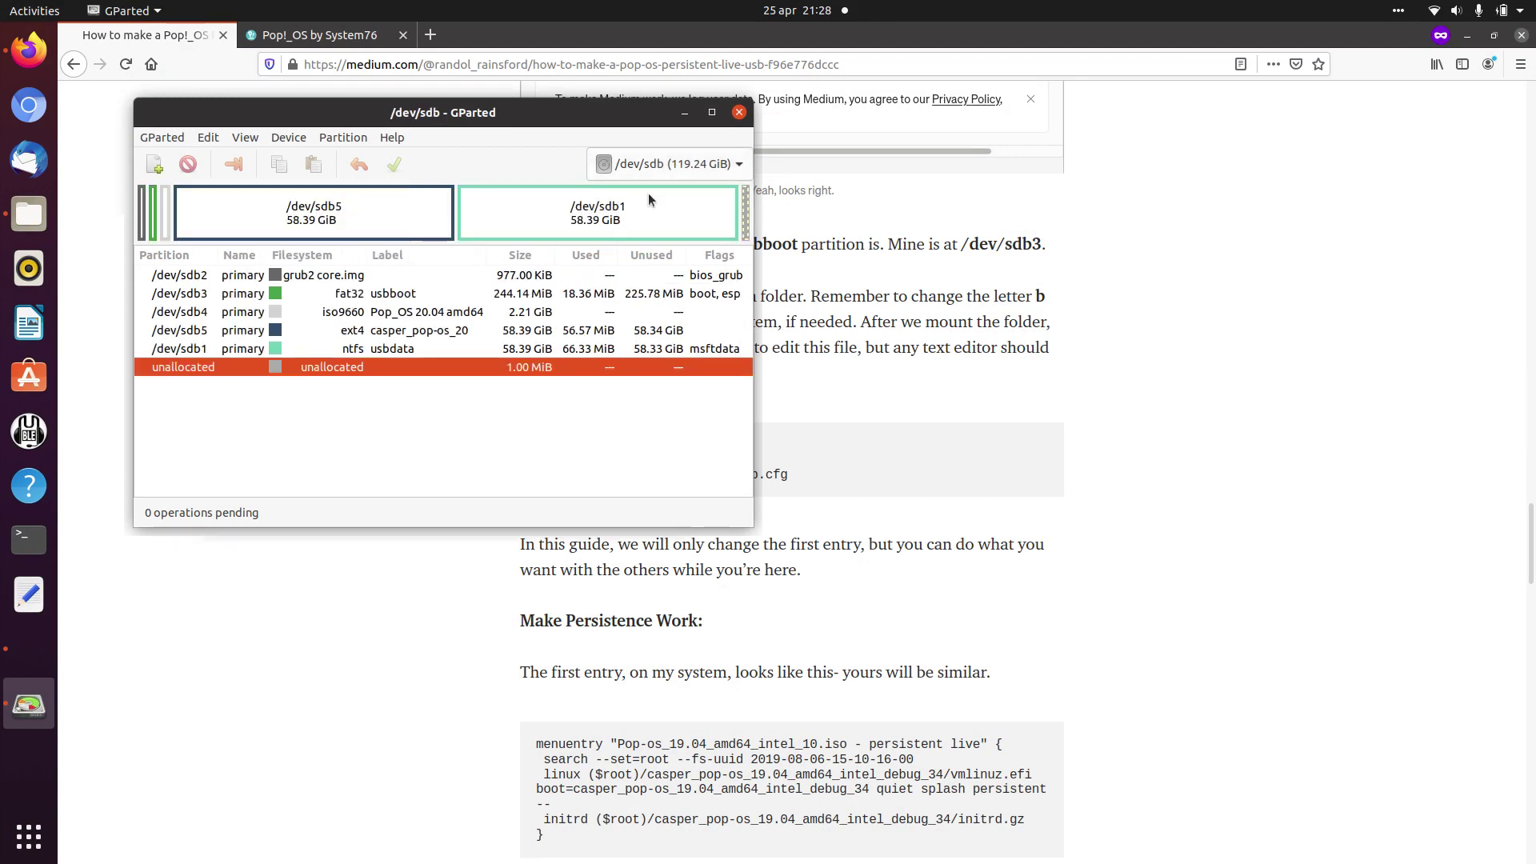
Consult the guide's relabelling example and set the filesystem label of /dev/sdb5 to casper-rw in GParted
{"action": "left_click", "coordinate": [1200, 333]}
{"action": "scroll", "coordinate": [1151, 355], "scroll_direction": "up", "scroll_amount": 6}
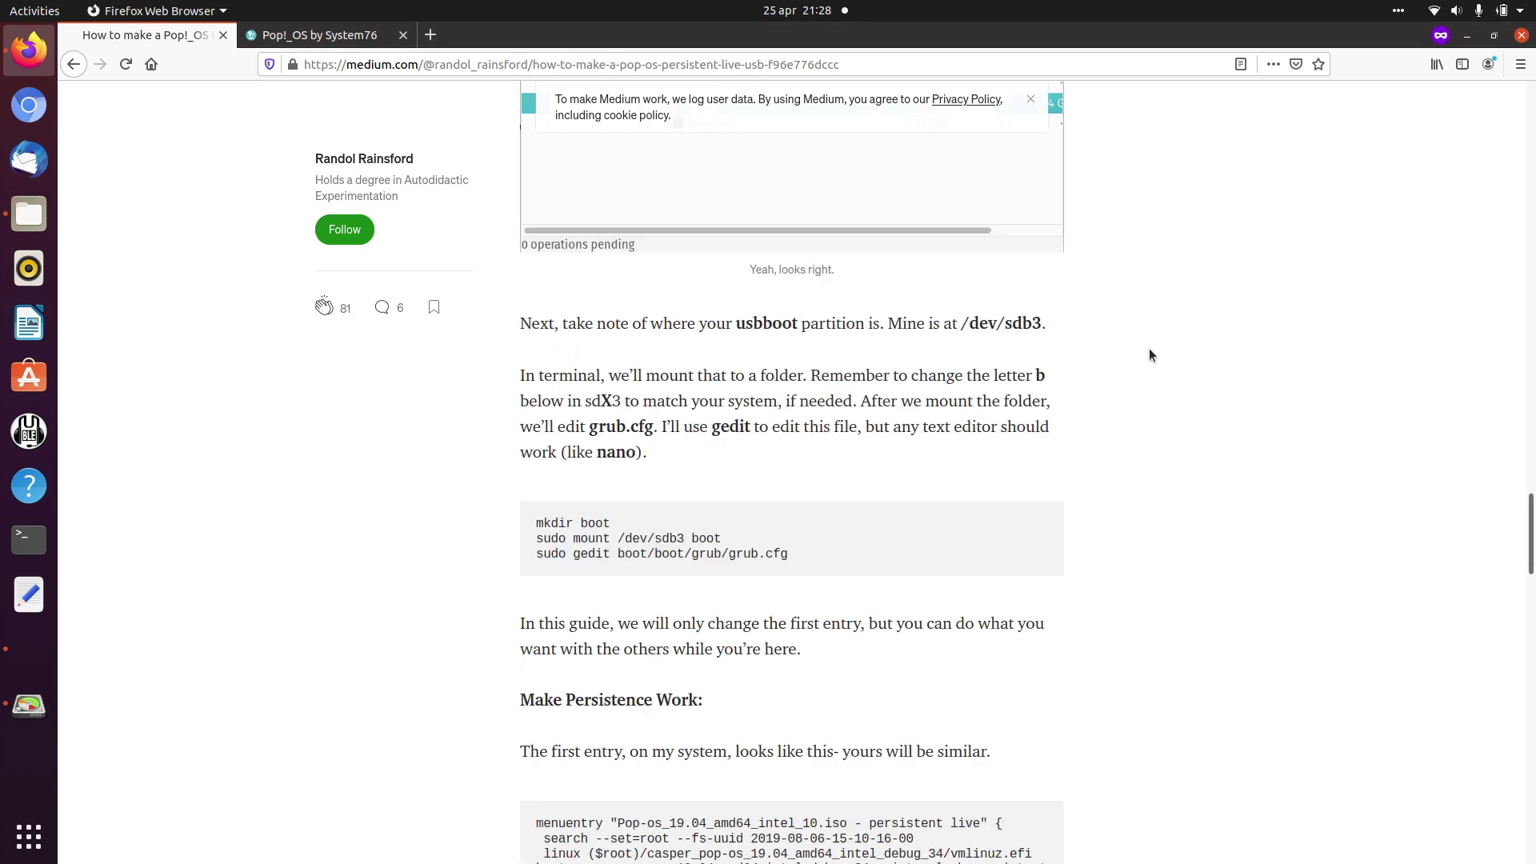
{"action": "scroll", "coordinate": [1151, 355], "scroll_direction": "up", "scroll_amount": 3}
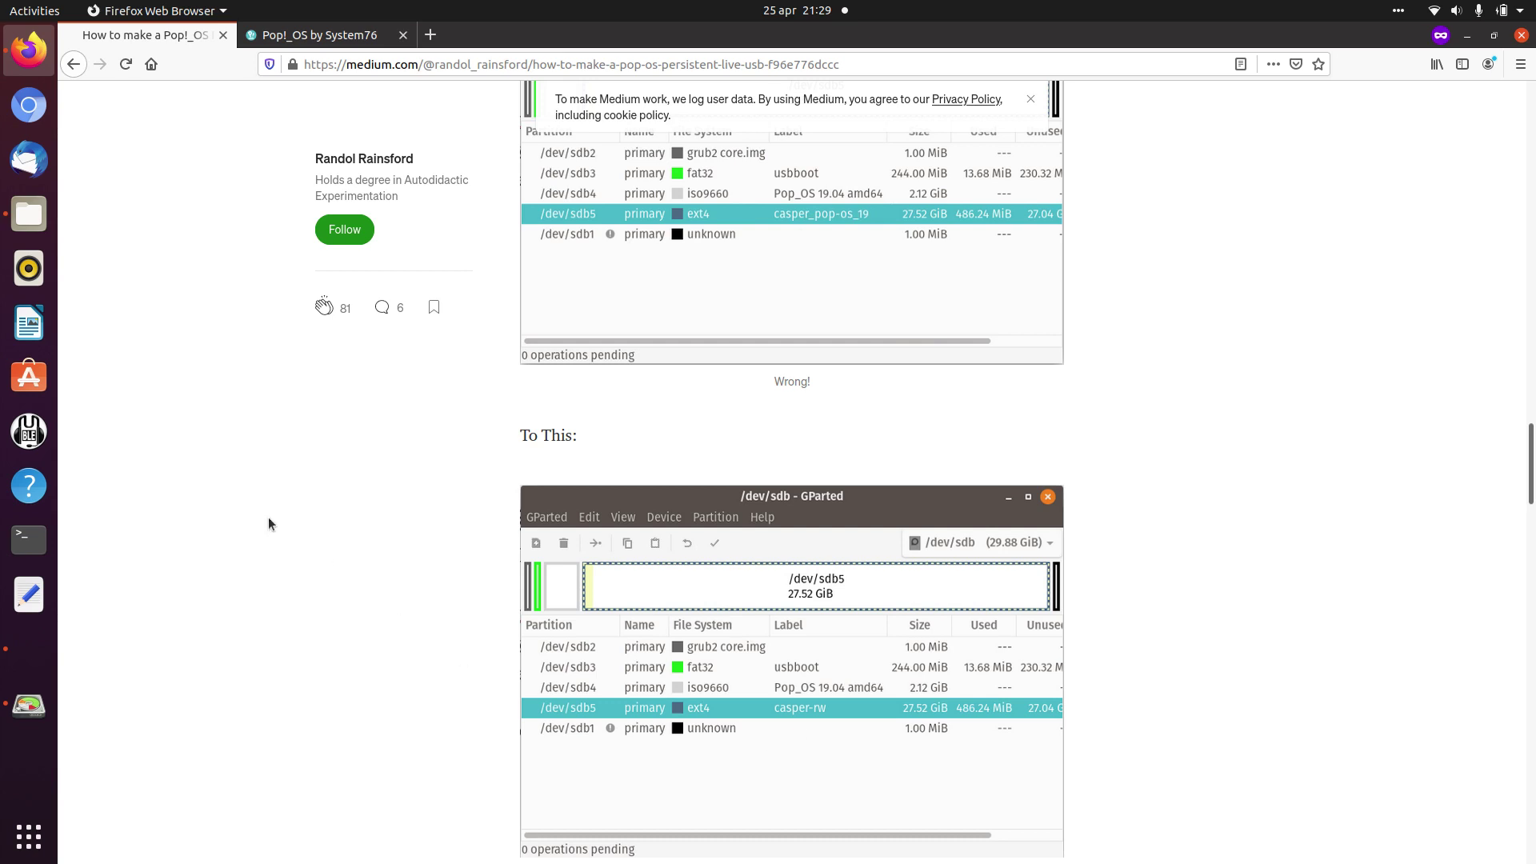
{"action": "left_click", "coordinate": [17, 707]}
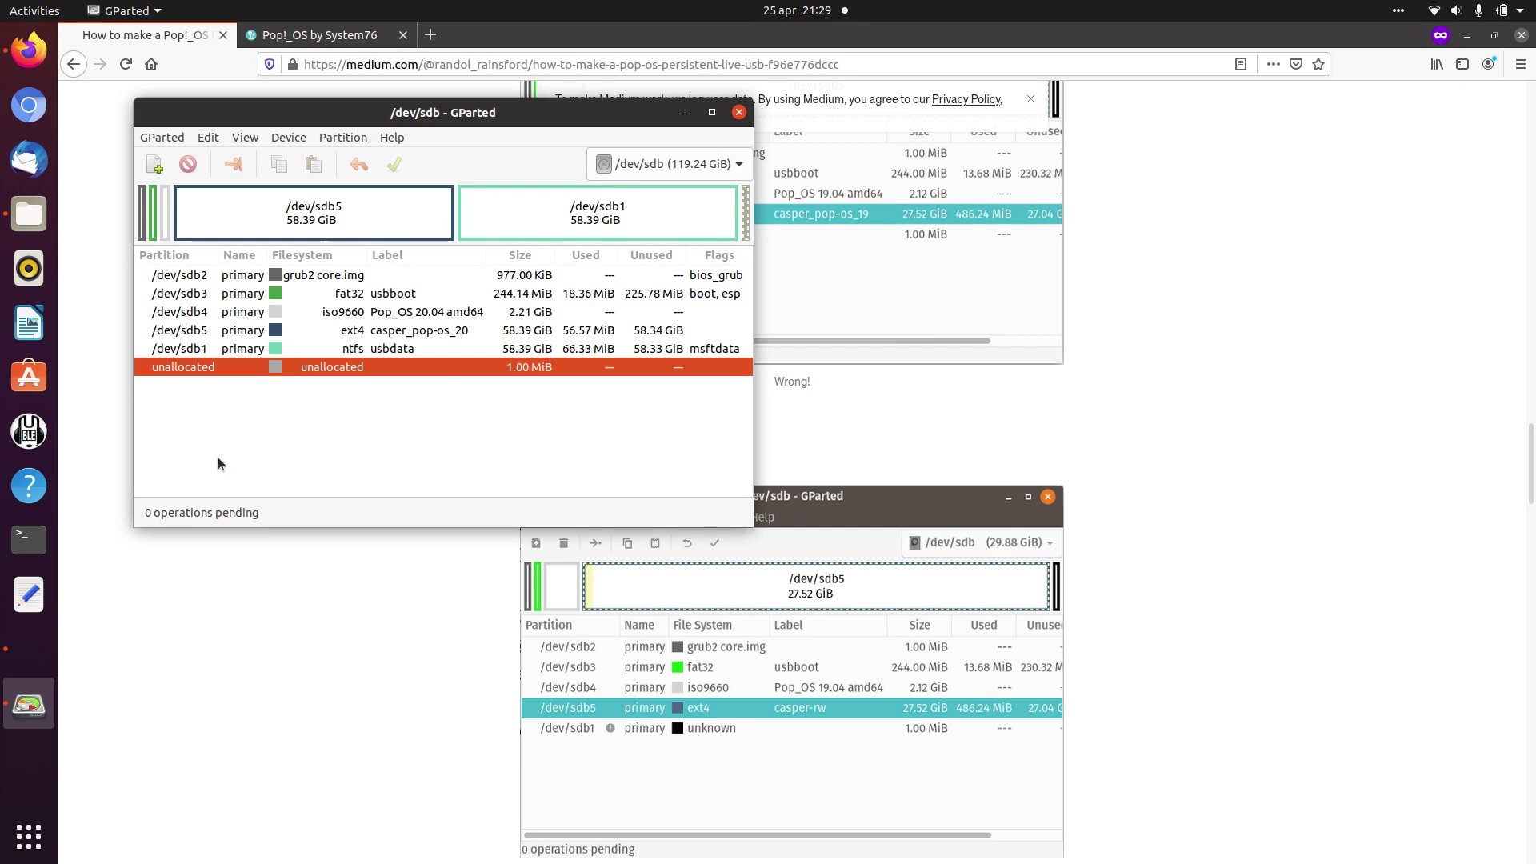
{"action": "left_click", "coordinate": [428, 333]}
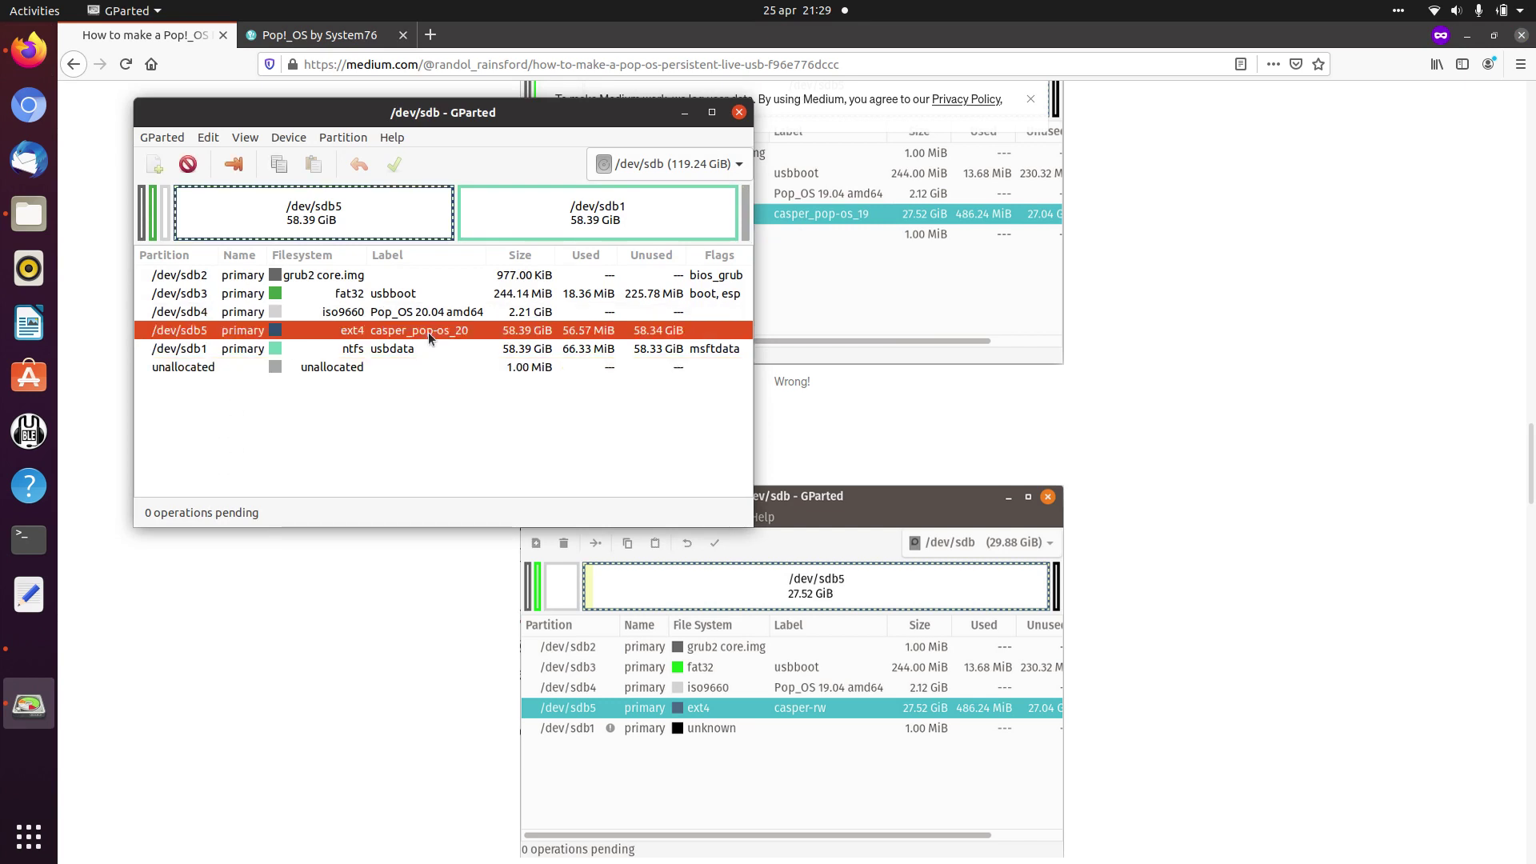
{"action": "right_click", "coordinate": [429, 333]}
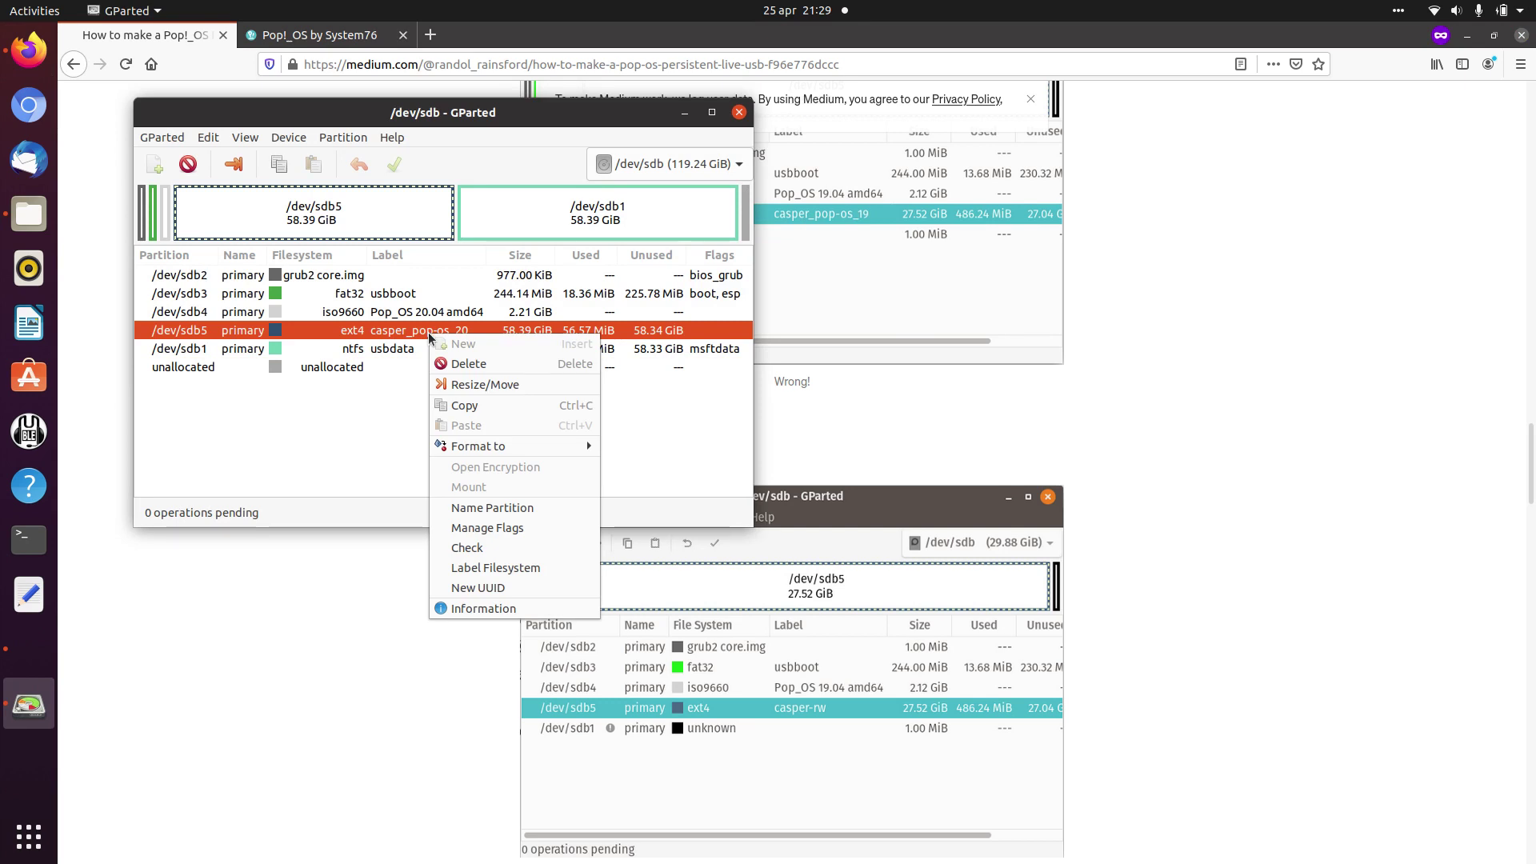
{"action": "left_click", "coordinate": [515, 567]}
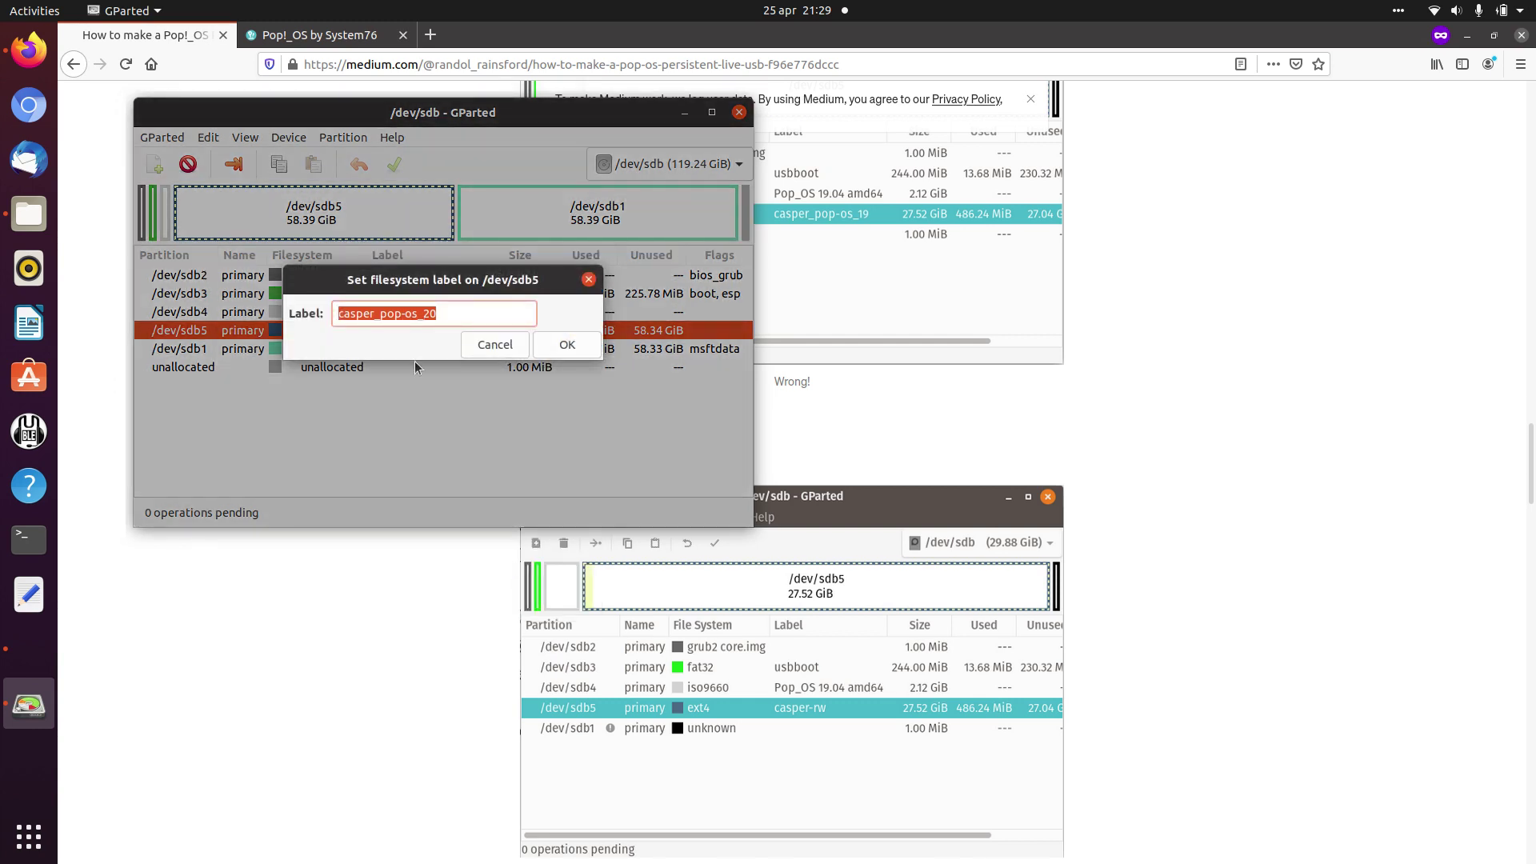
{"action": "left_click", "coordinate": [453, 316]}
{"action": "key", "text": "BackSpace"}
{"action": "key", "text": "BackSpace"}
{"action": "key", "text": "BackSpace"}
{"action": "key", "text": "BackSpace"}
{"action": "key", "text": "BackSpace"}
{"action": "key", "text": "BackSpace"}
{"action": "key", "text": "BackSpace"}
{"action": "key", "text": "BackSpace"}
{"action": "key", "text": "BackSpace"}
{"action": "key", "text": "BackSpace"}
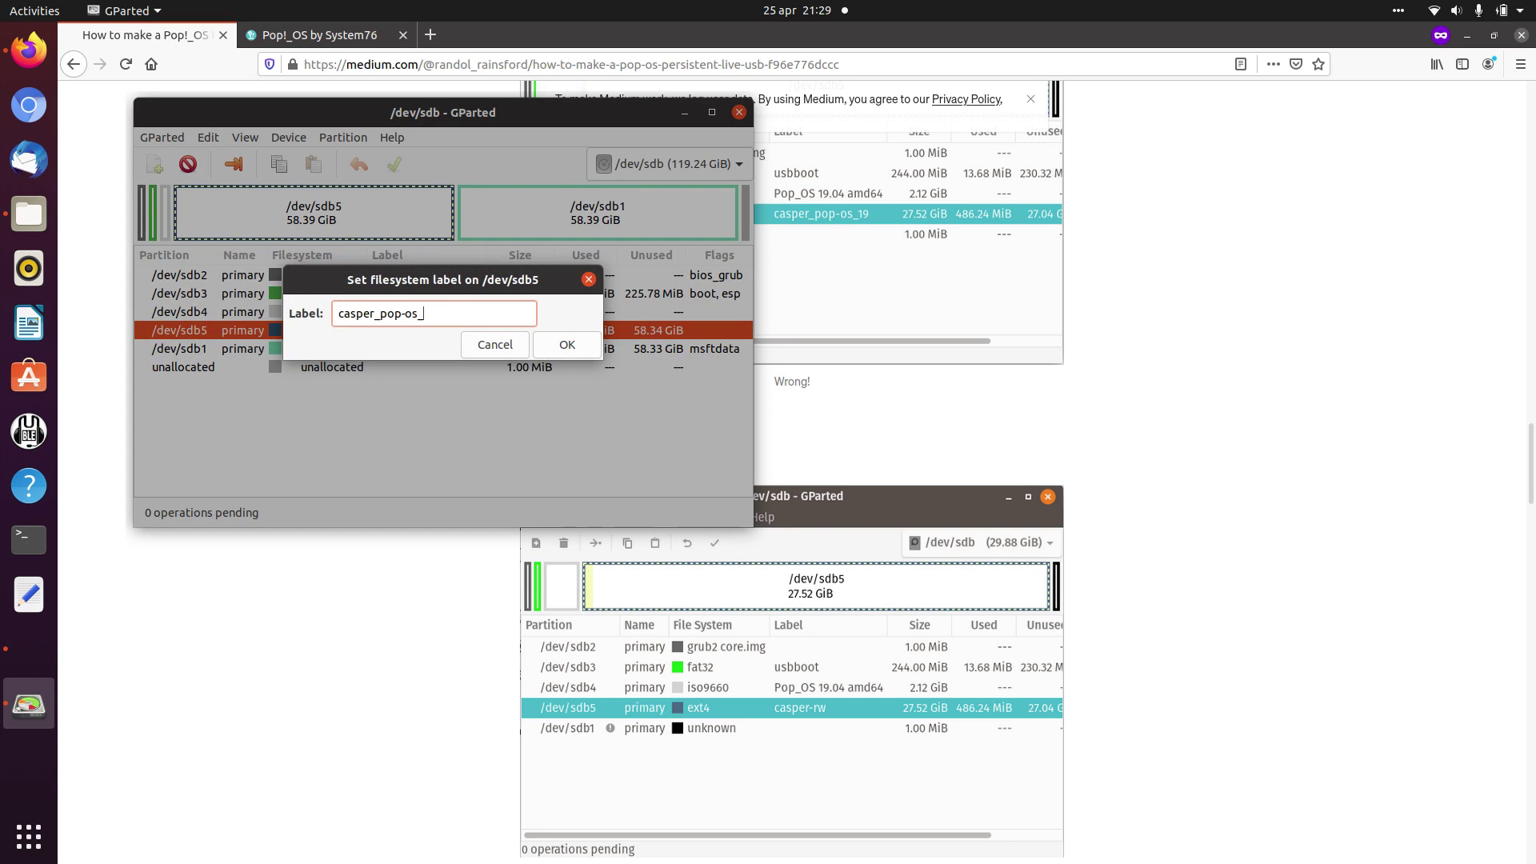
{"action": "type", "text": "-rw"}
{"action": "left_click", "coordinate": [569, 346]}
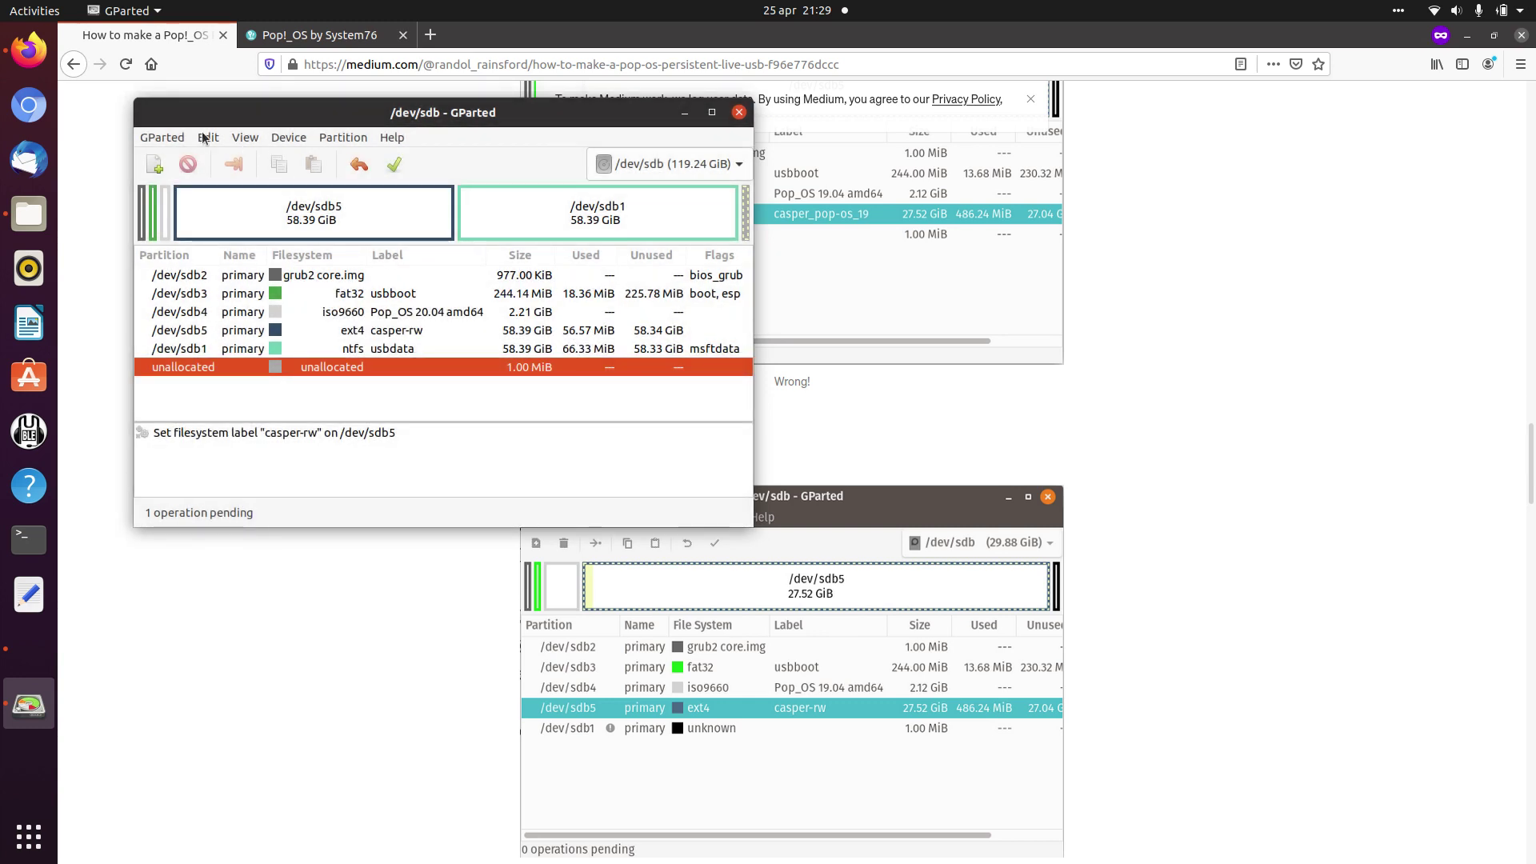
Apply the pending label operation on /dev/sdb and close GParted
{"action": "left_click", "coordinate": [394, 165]}
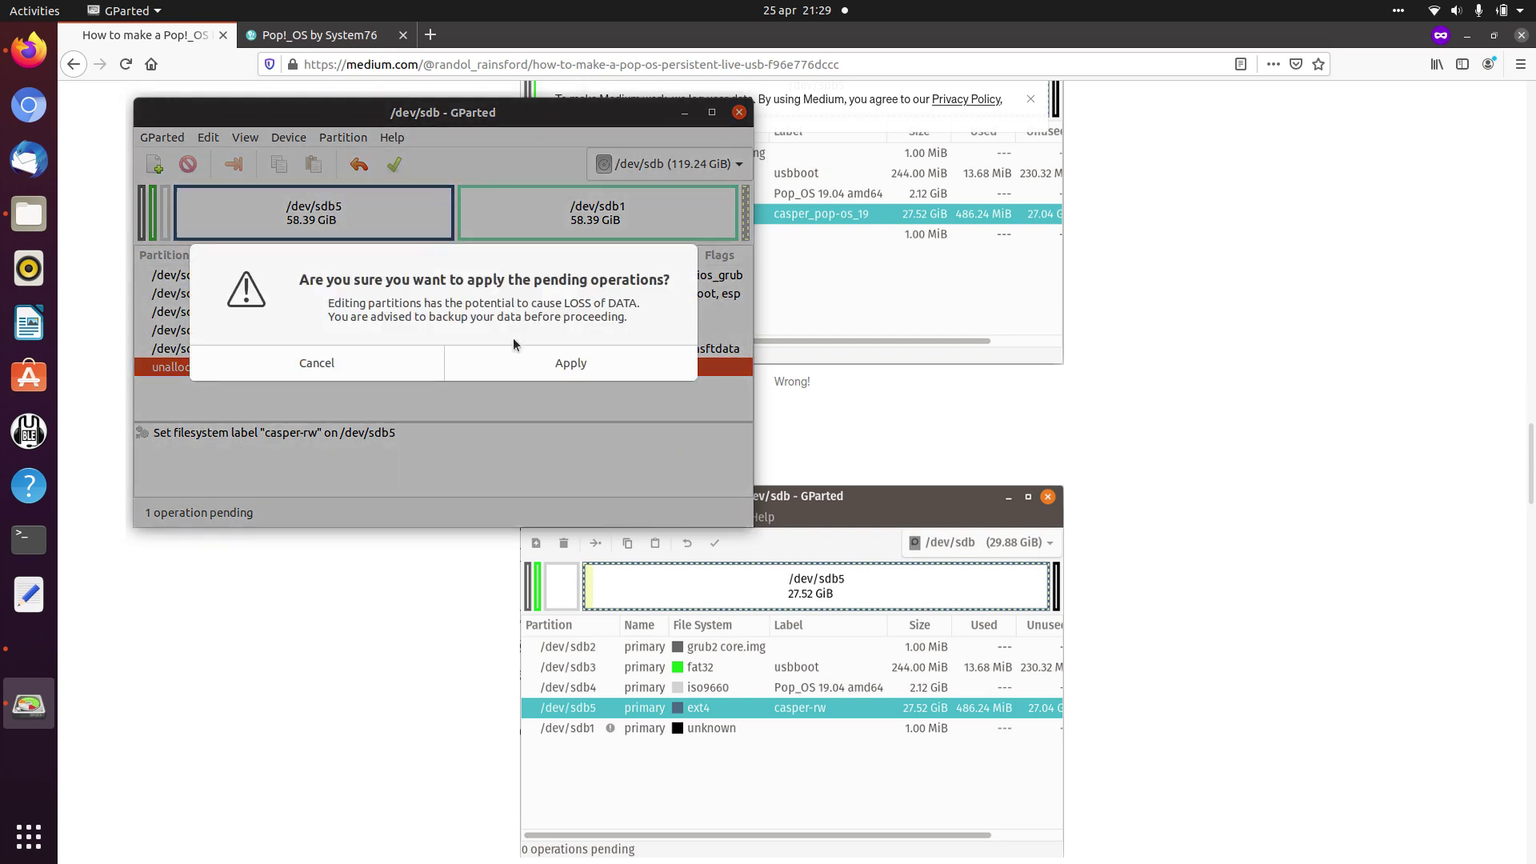
{"action": "left_click", "coordinate": [556, 362]}
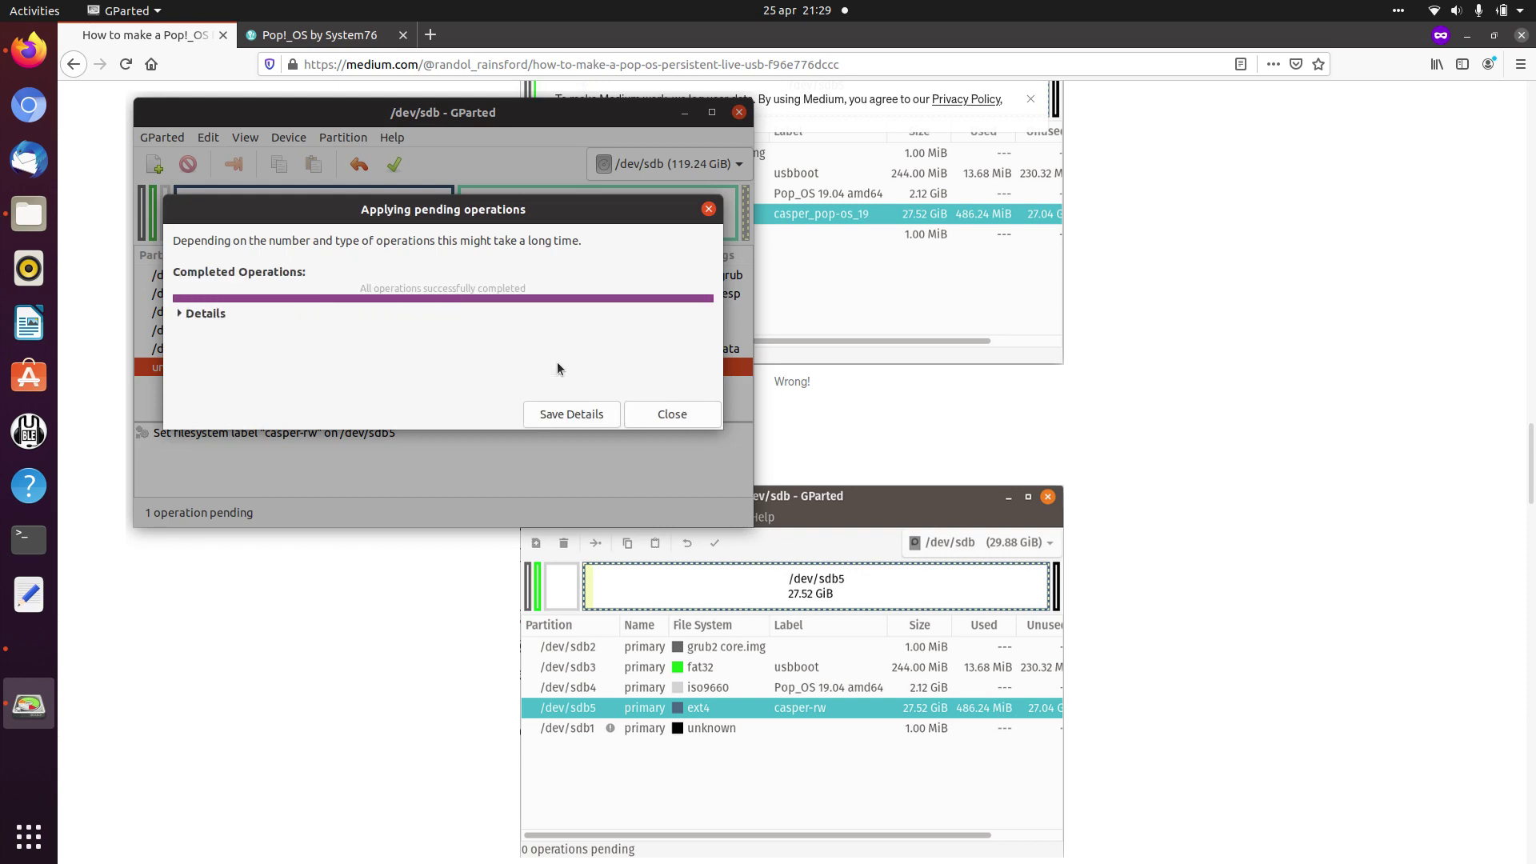
{"action": "left_click", "coordinate": [691, 416]}
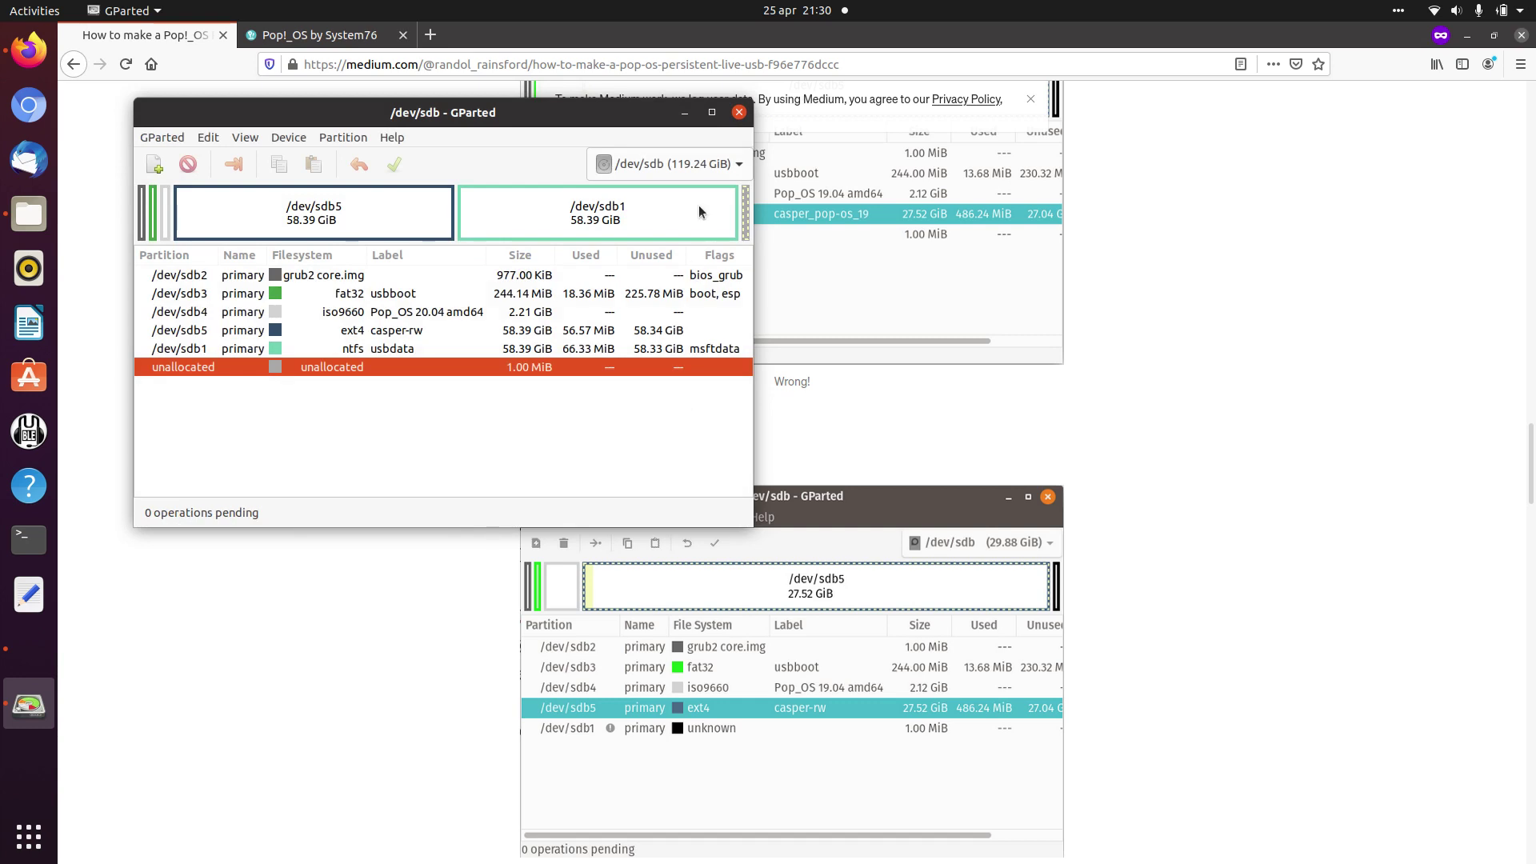
{"action": "left_click", "coordinate": [738, 113]}
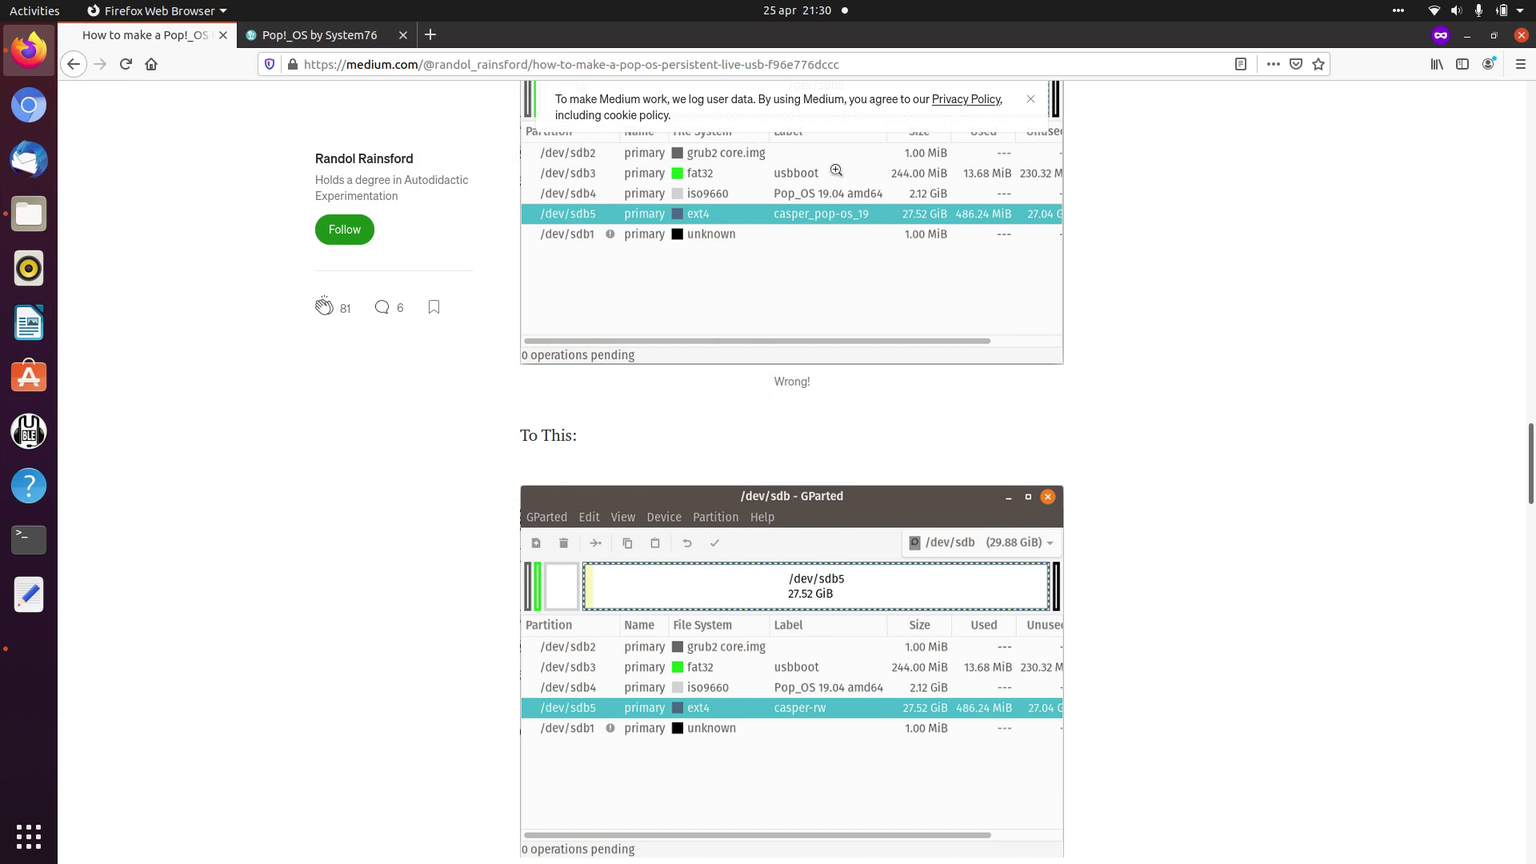
Following the guide, reopen GParted with the account password, check where the usbboot partition is on /dev/sdb, and close GParted
{"action": "scroll", "coordinate": [1147, 480], "scroll_direction": "down", "scroll_amount": 5}
{"action": "scroll", "coordinate": [1147, 486], "scroll_direction": "down", "scroll_amount": 3}
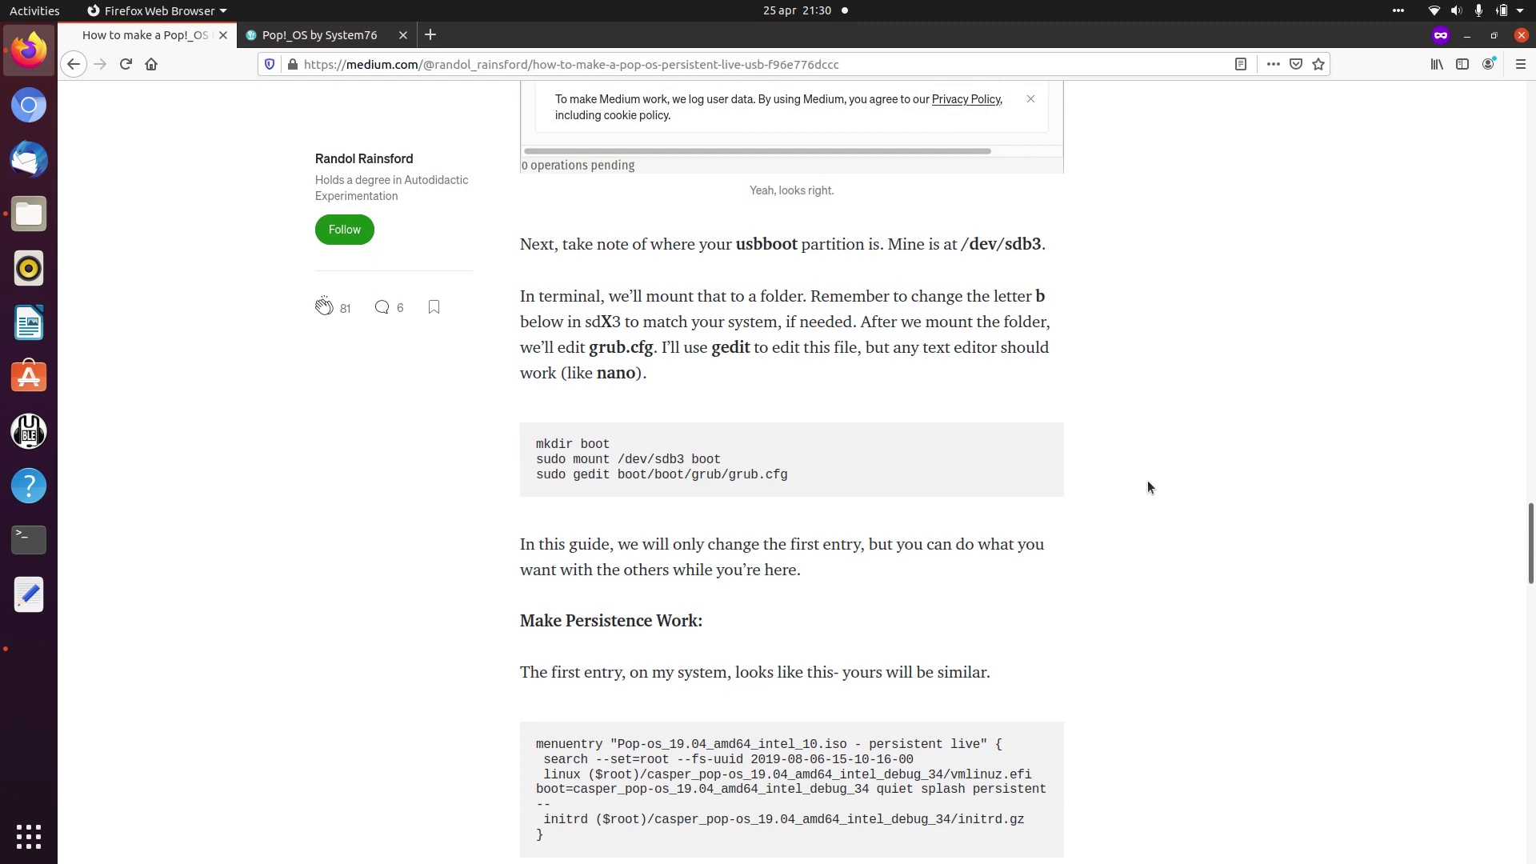
{"action": "scroll", "coordinate": [1148, 488], "scroll_direction": "up", "scroll_amount": 4}
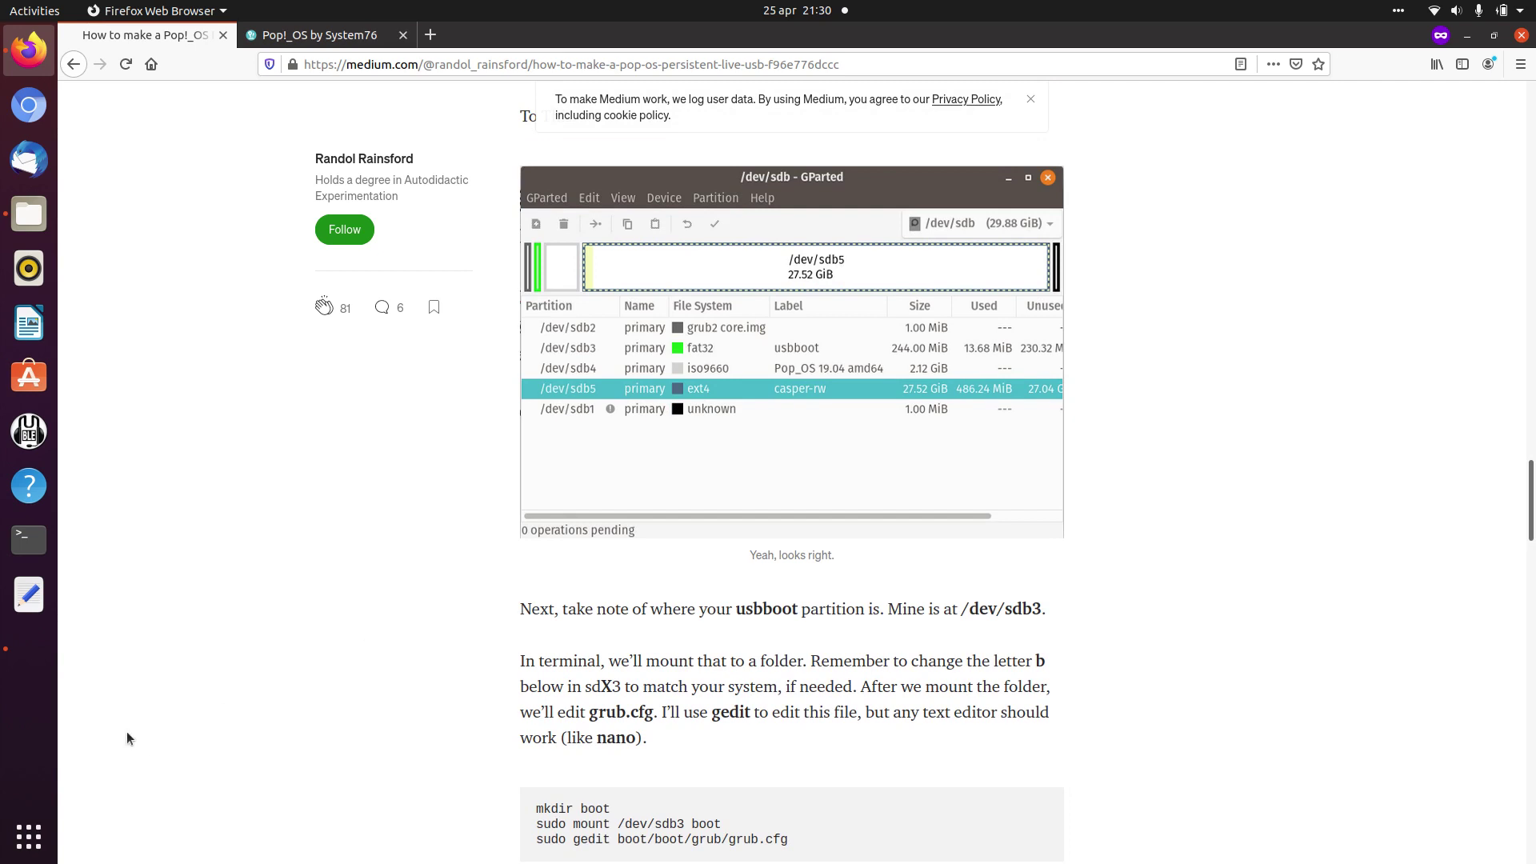
{"action": "left_click", "coordinate": [27, 840]}
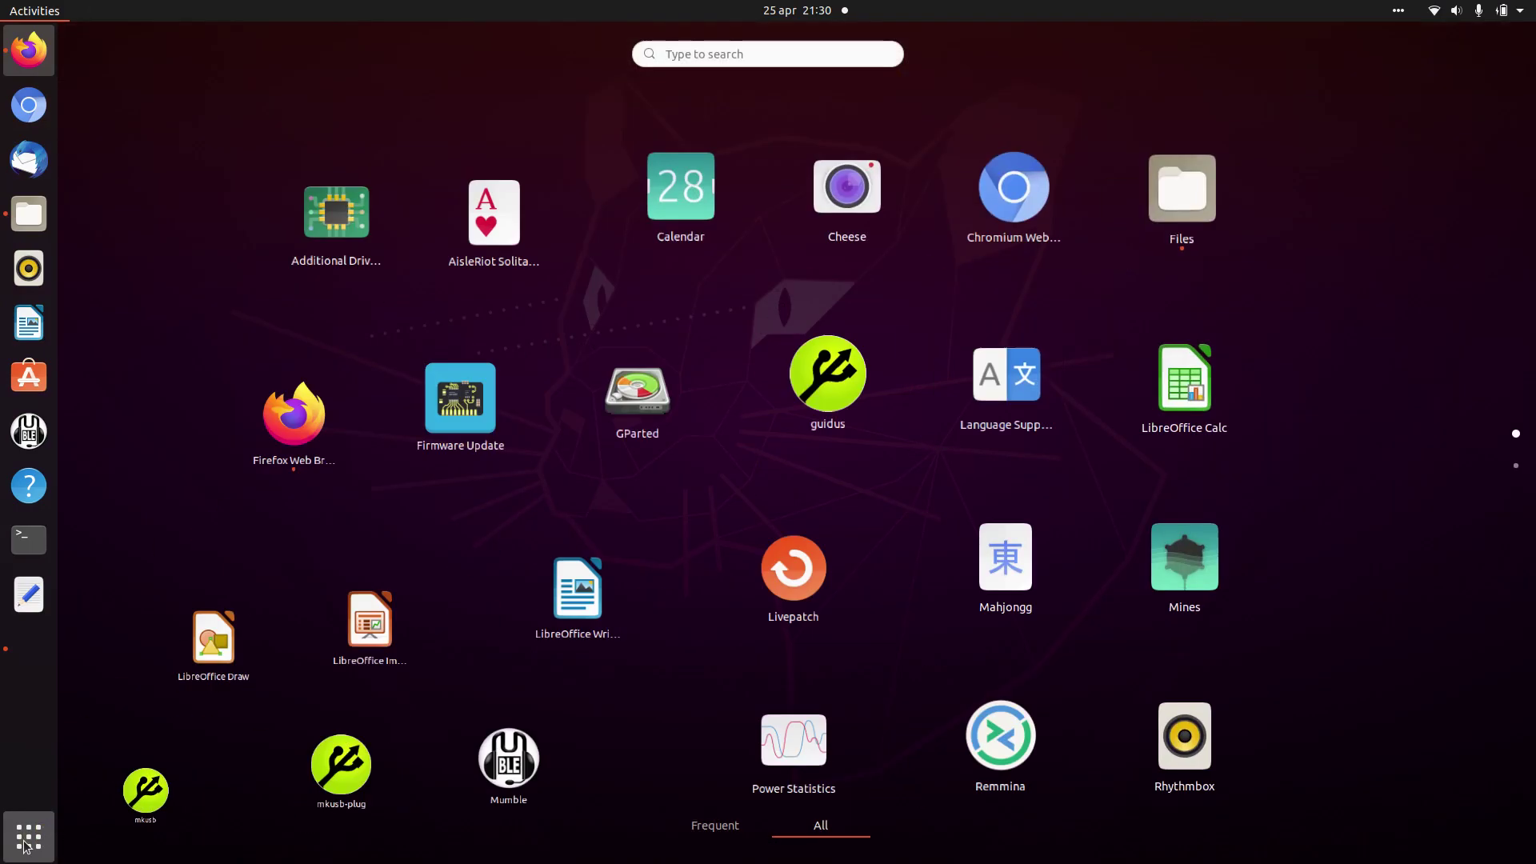
{"action": "left_click", "coordinate": [664, 372]}
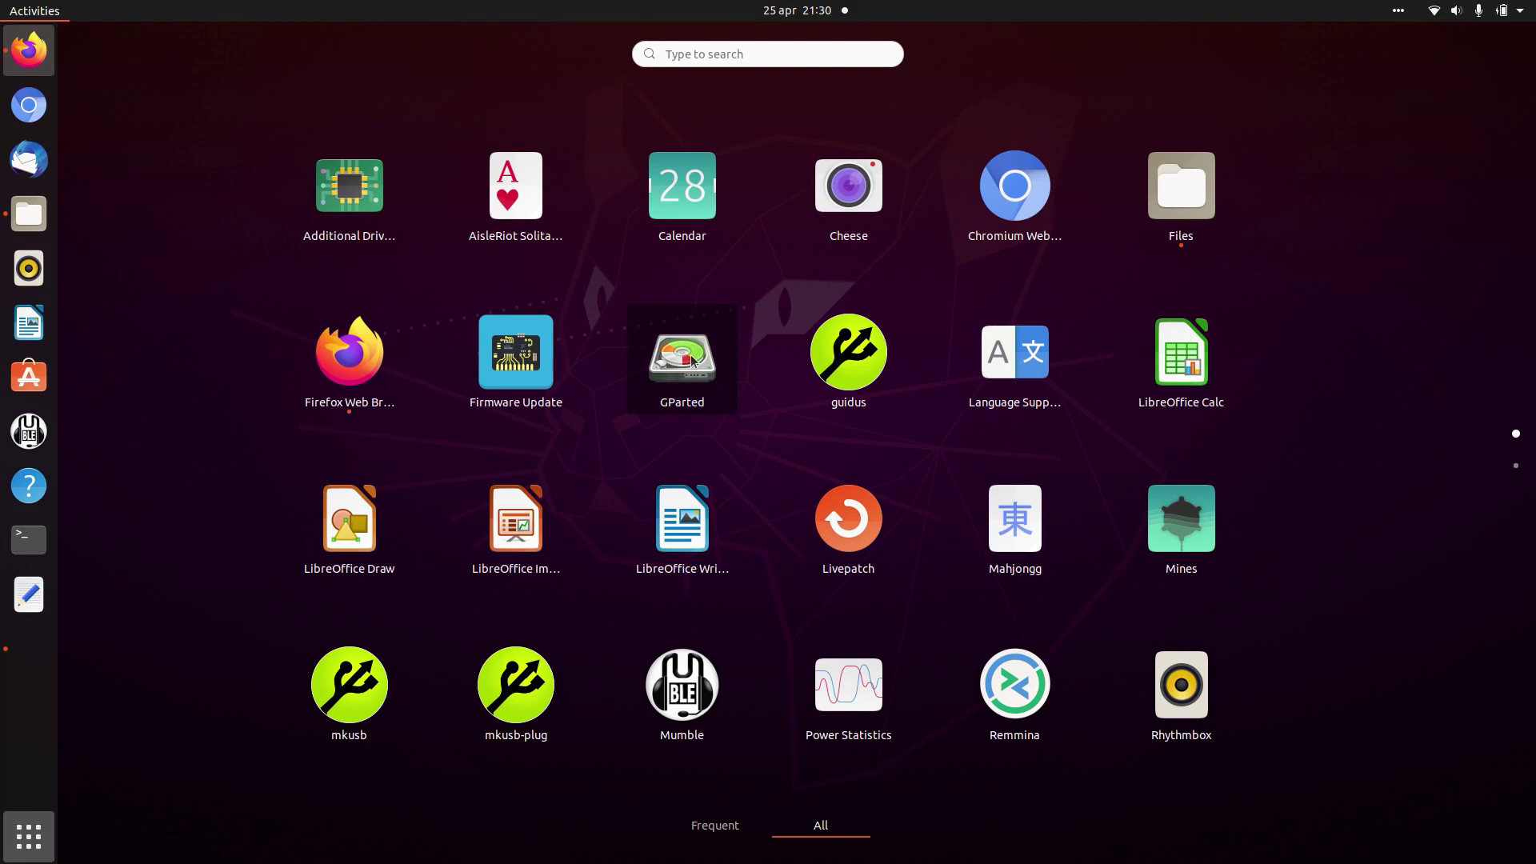
{"action": "type", "text": "••••••••••"}
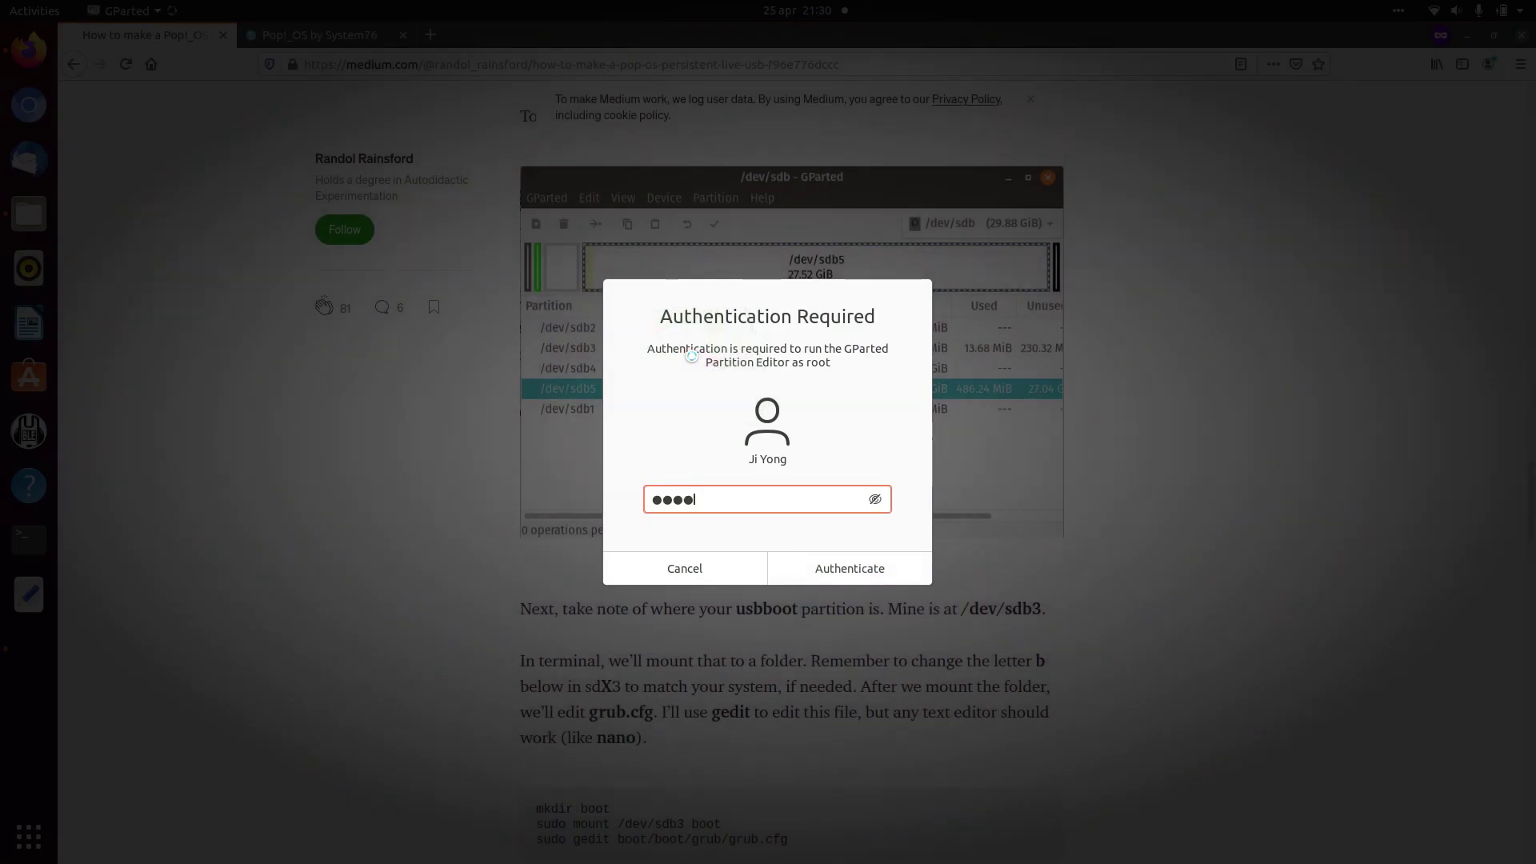
{"action": "key", "text": "Return"}
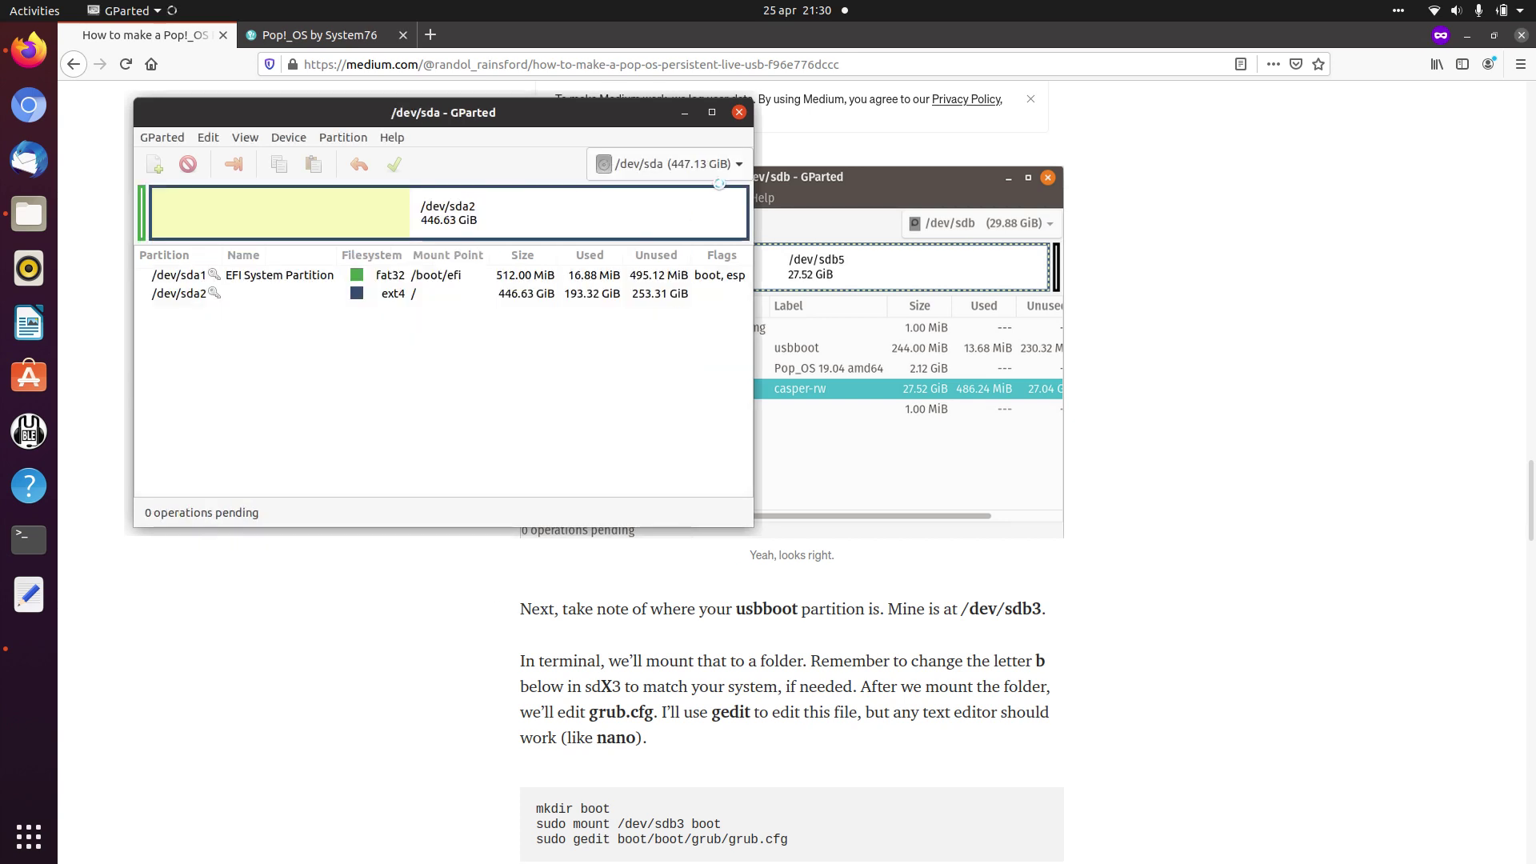
{"action": "left_click", "coordinate": [738, 166]}
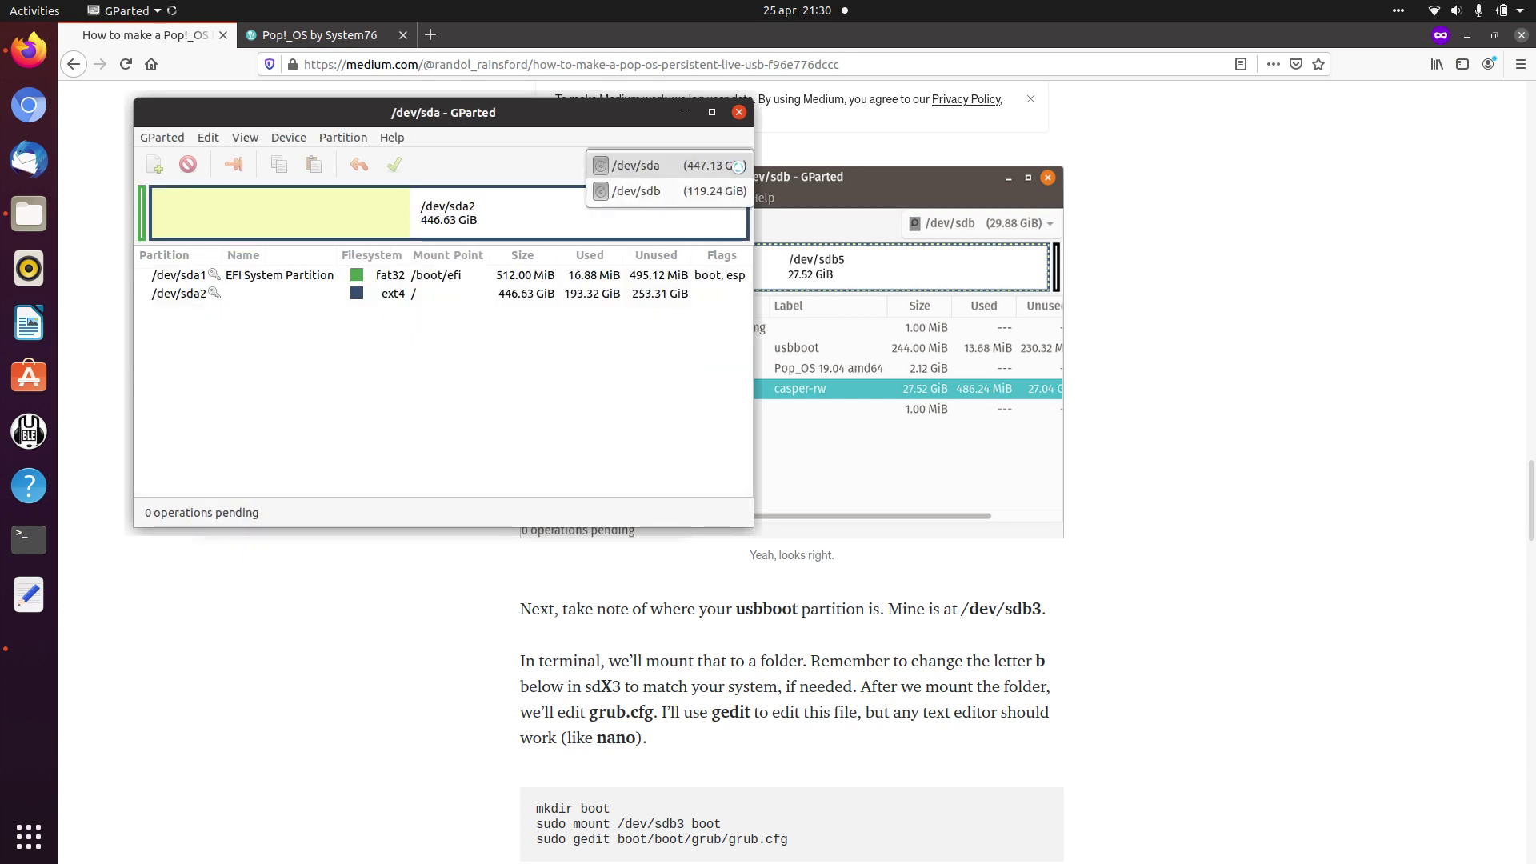
{"action": "left_click", "coordinate": [696, 191]}
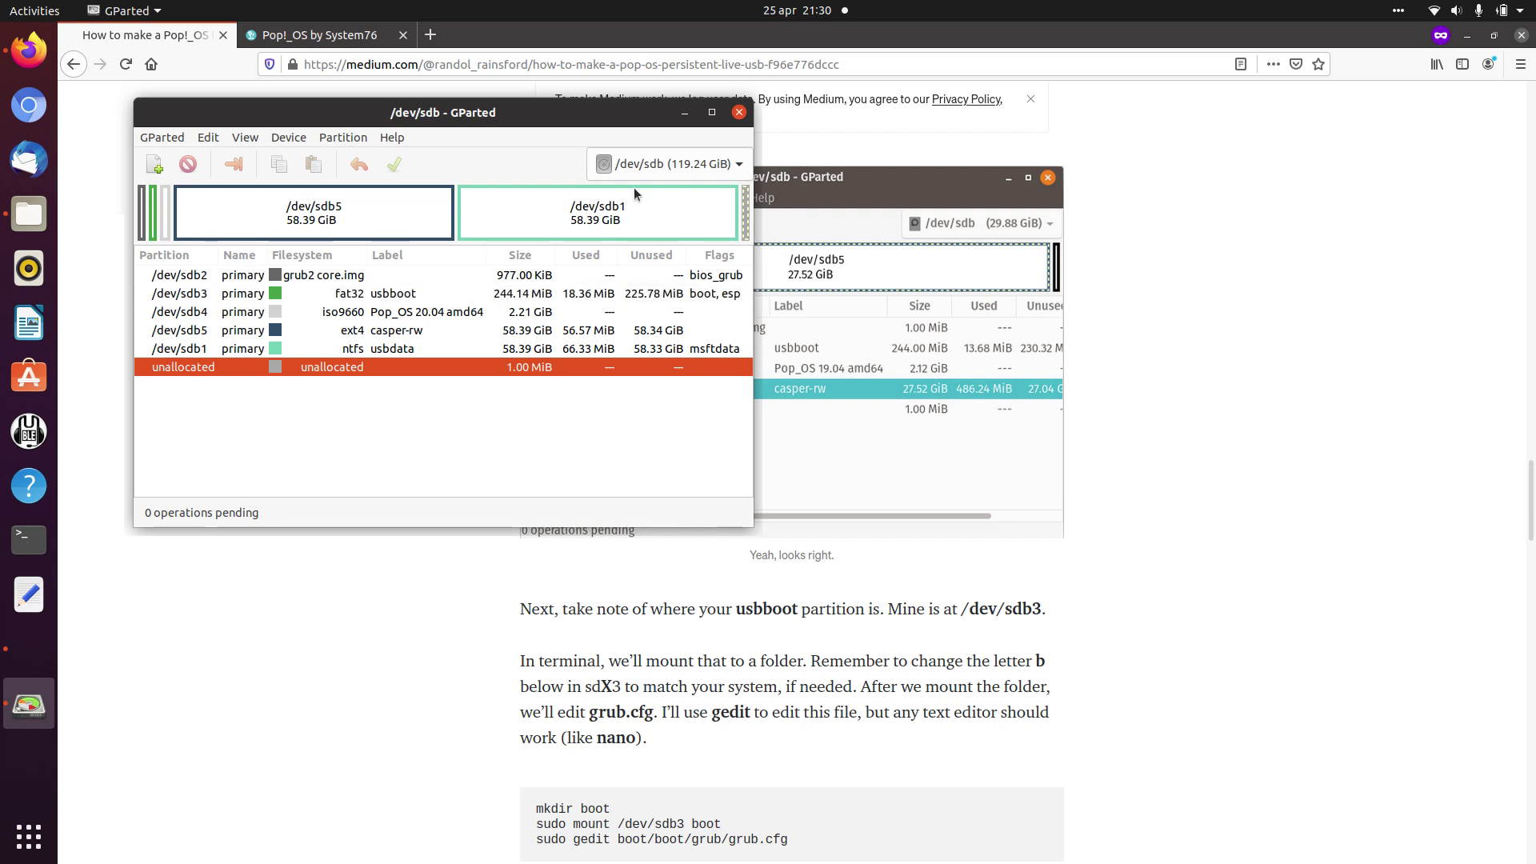
{"action": "left_click", "coordinate": [737, 113]}
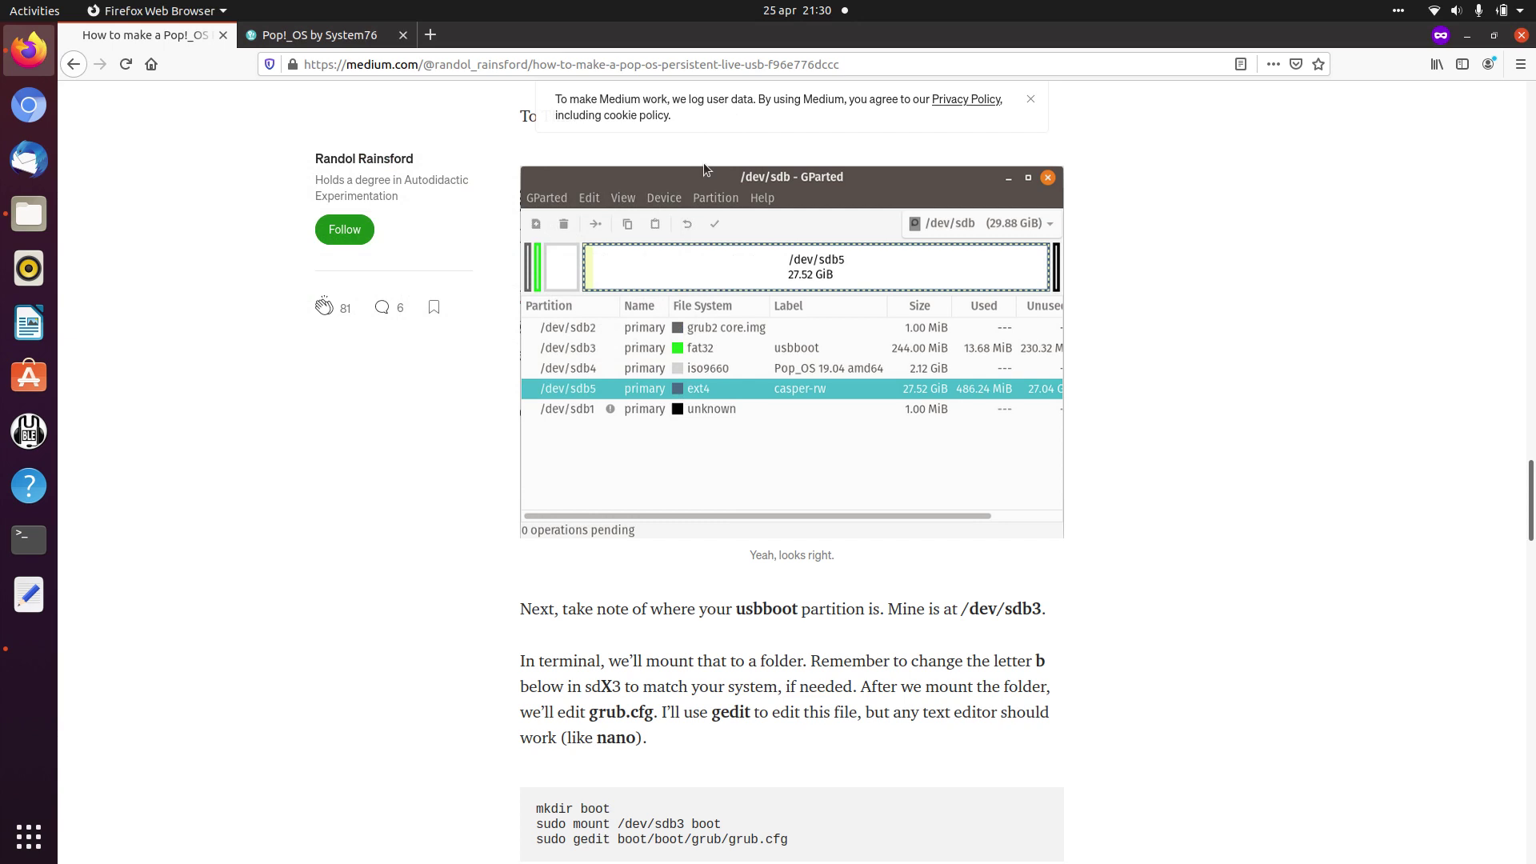
Switch to a terminal, list the home folder with "ls -l", and check the guide's "mkdir boot" command
{"action": "left_click", "coordinate": [29, 540]}
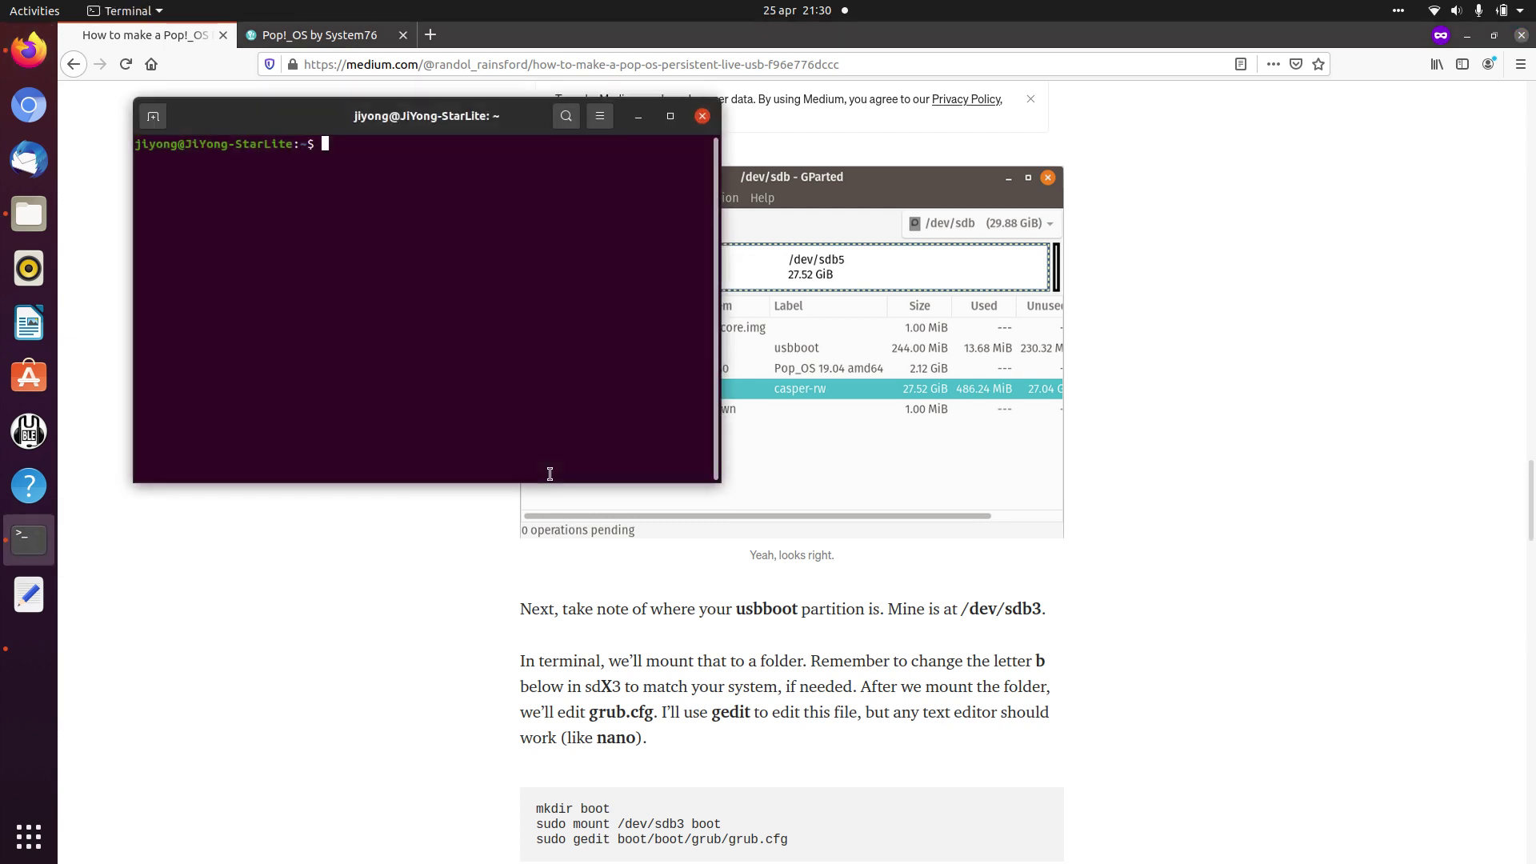
{"action": "type", "text": "ls -l"}
{"action": "key", "text": "Return"}
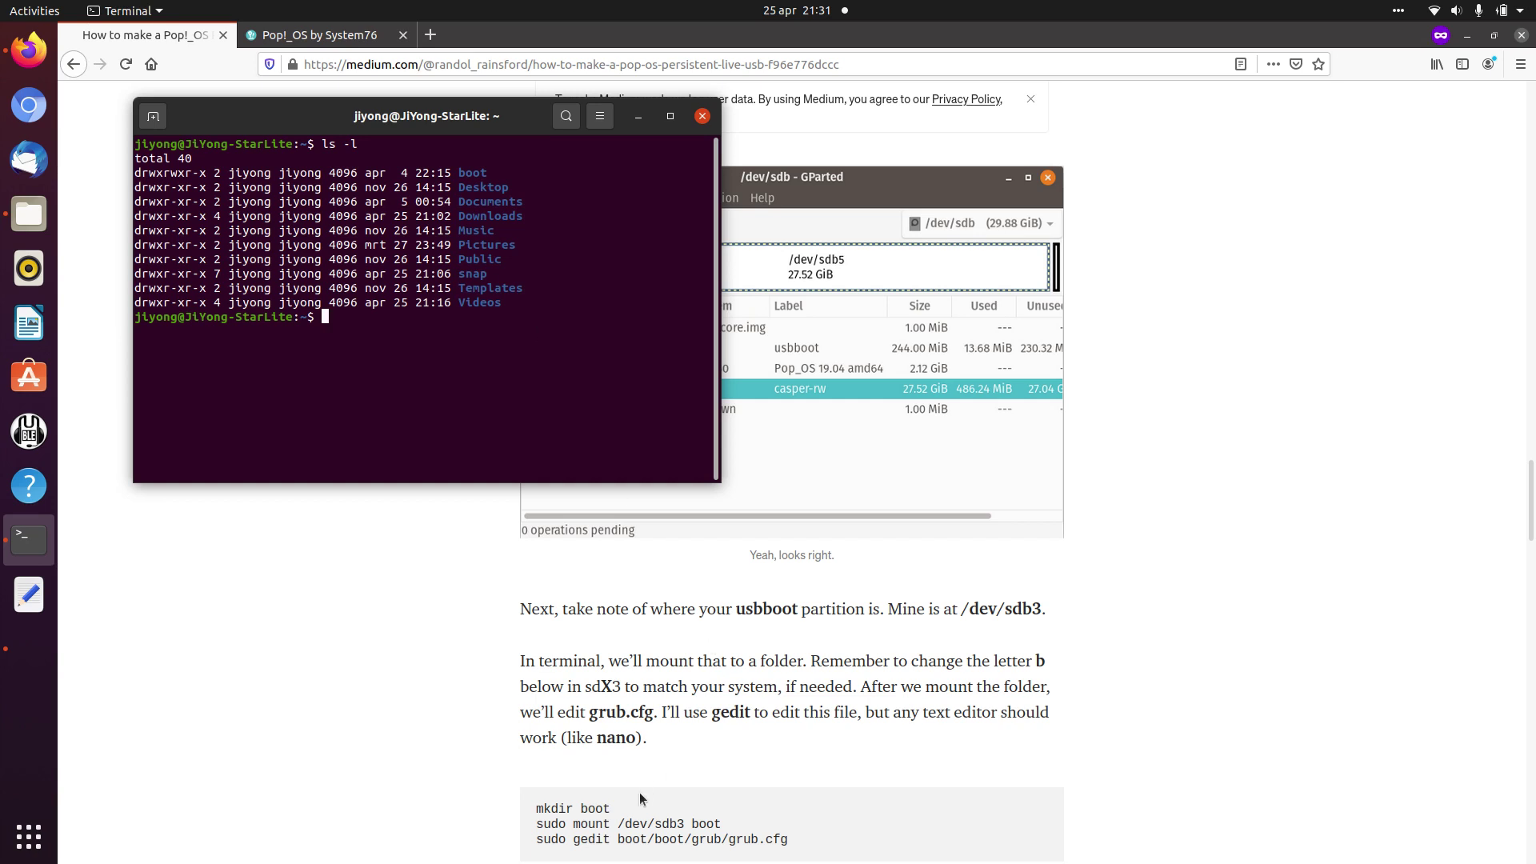
{"action": "left_click", "coordinate": [610, 813]}
{"action": "left_click_drag", "start_coordinate": [610, 813], "coordinate": [534, 814]}
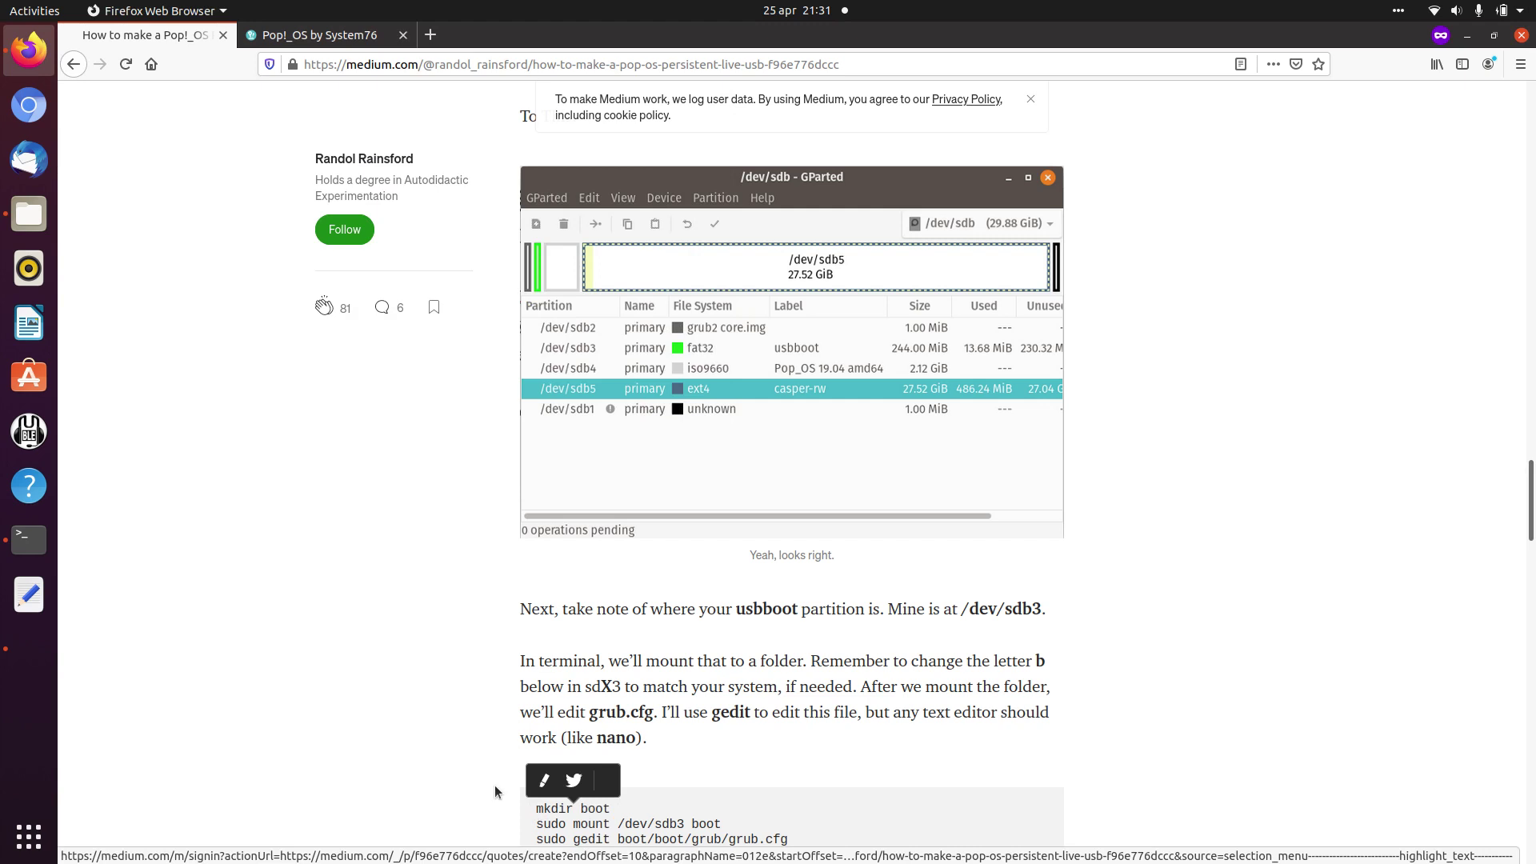
{"action": "left_click", "coordinate": [405, 689]}
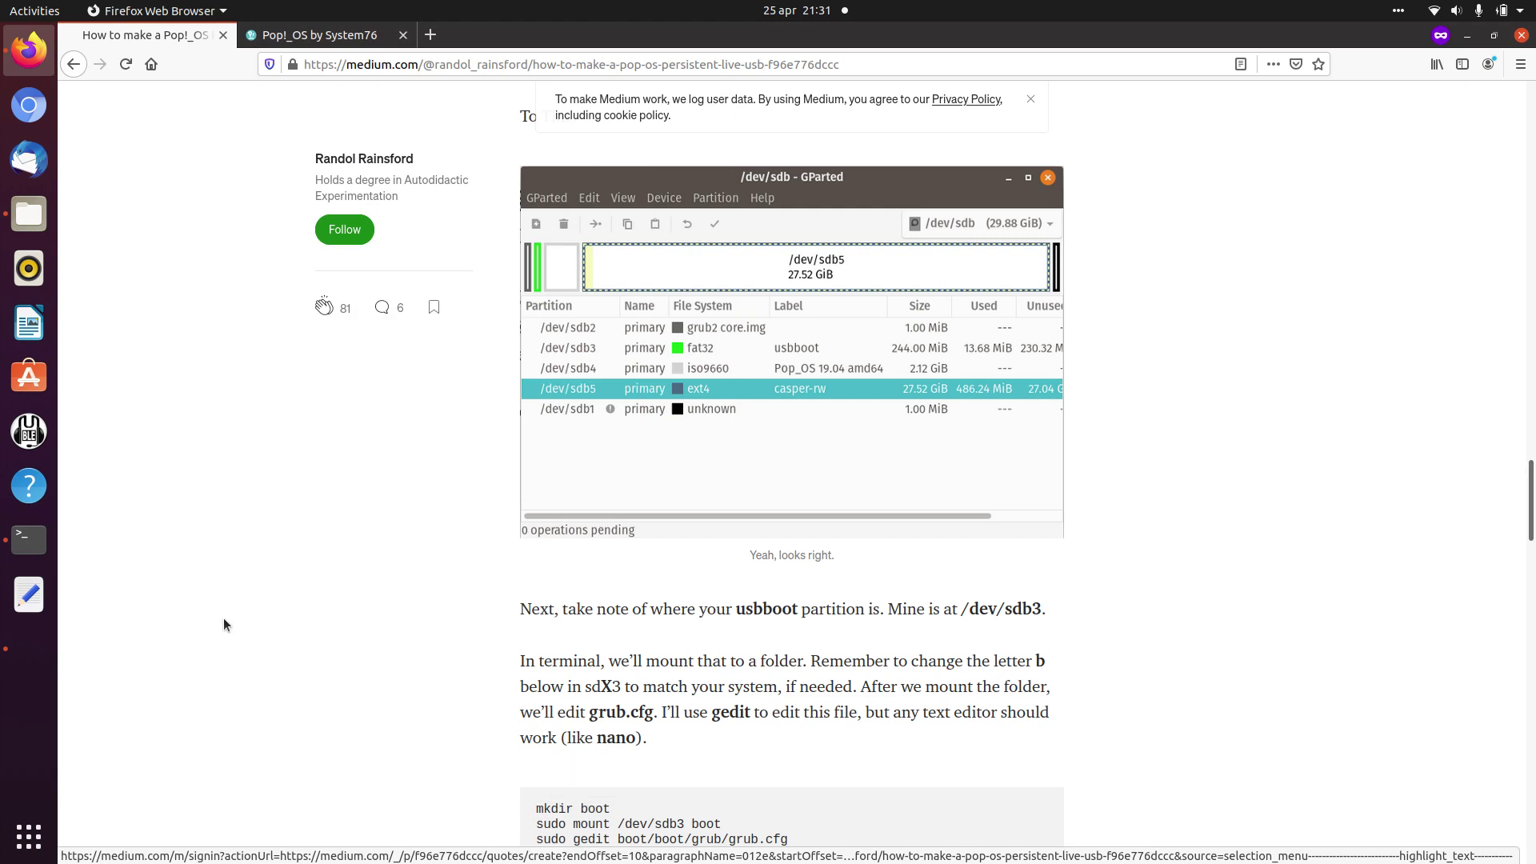
Mount the usbboot partition with "sudo mount /dev/sdb3 boot" in the terminal, entering the sudo password
{"action": "left_click", "coordinate": [32, 539]}
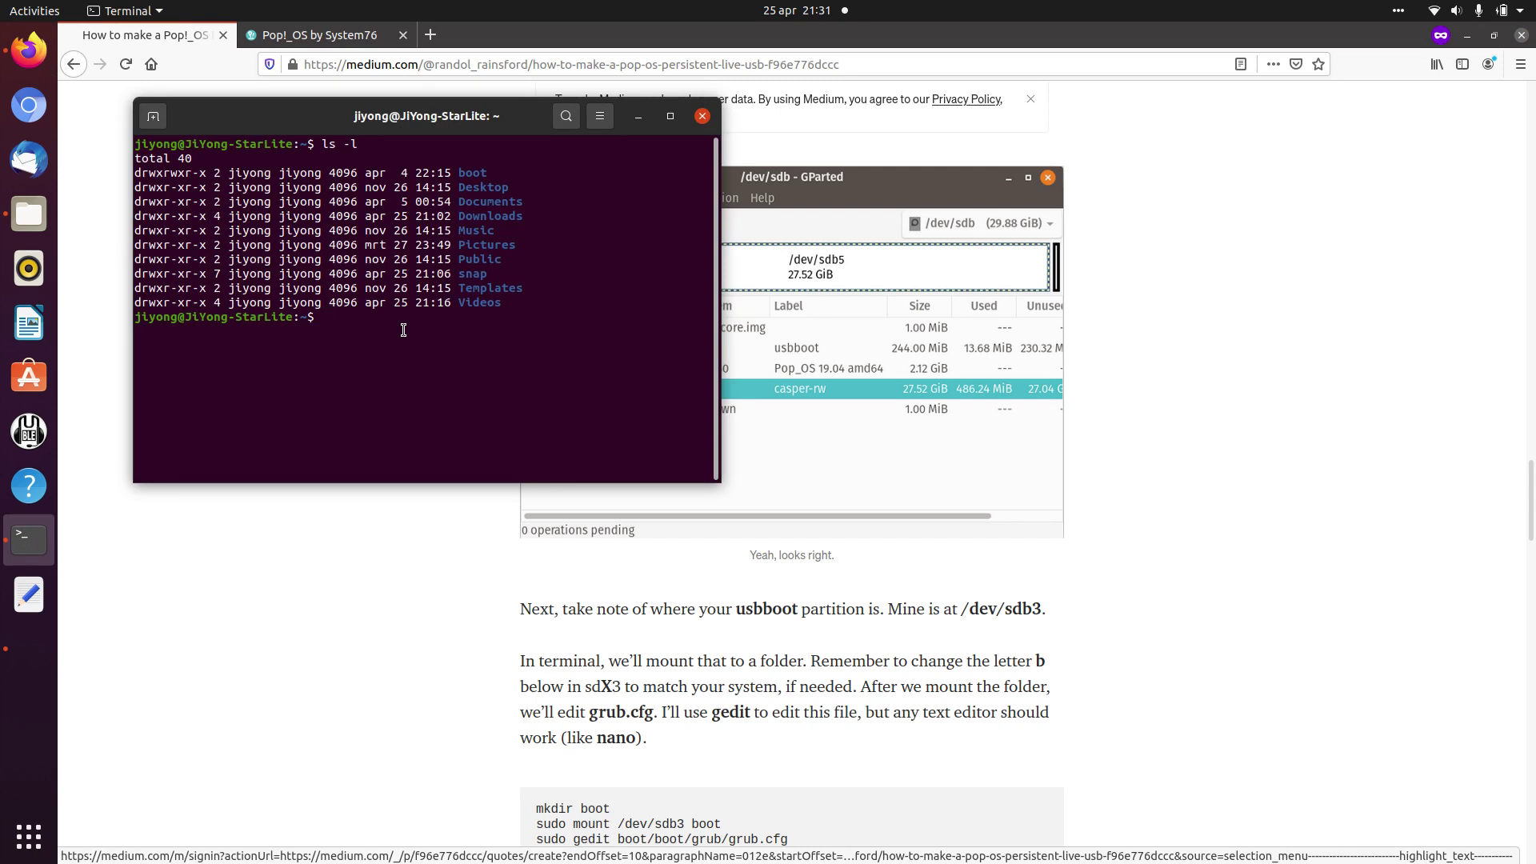
{"action": "type", "text": "sudo mount /dev/sdb3 boot"}
{"action": "key", "text": "Return"}
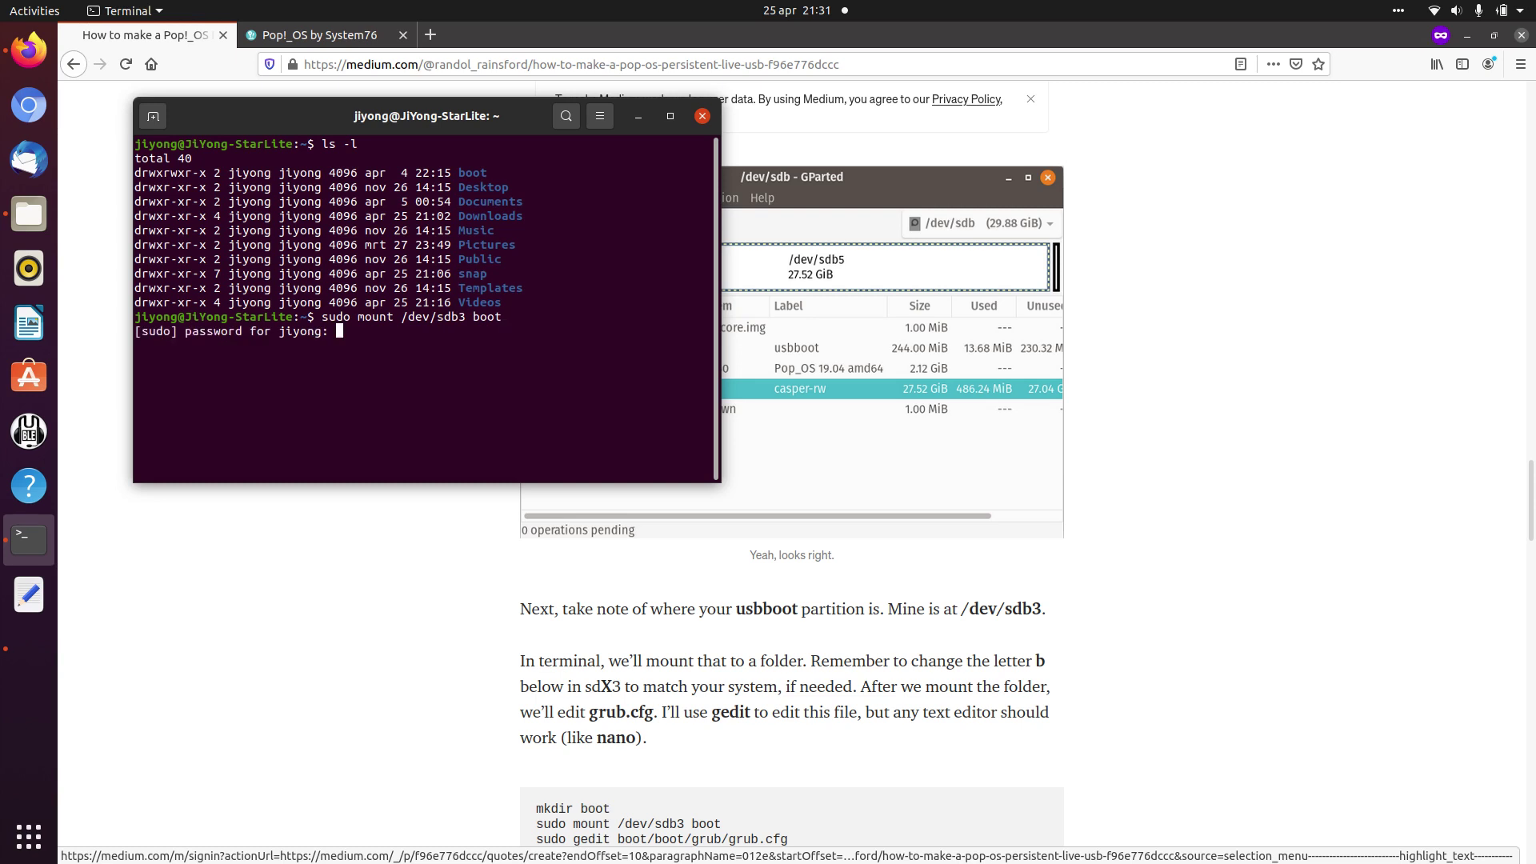
{"action": "key", "text": "Return"}
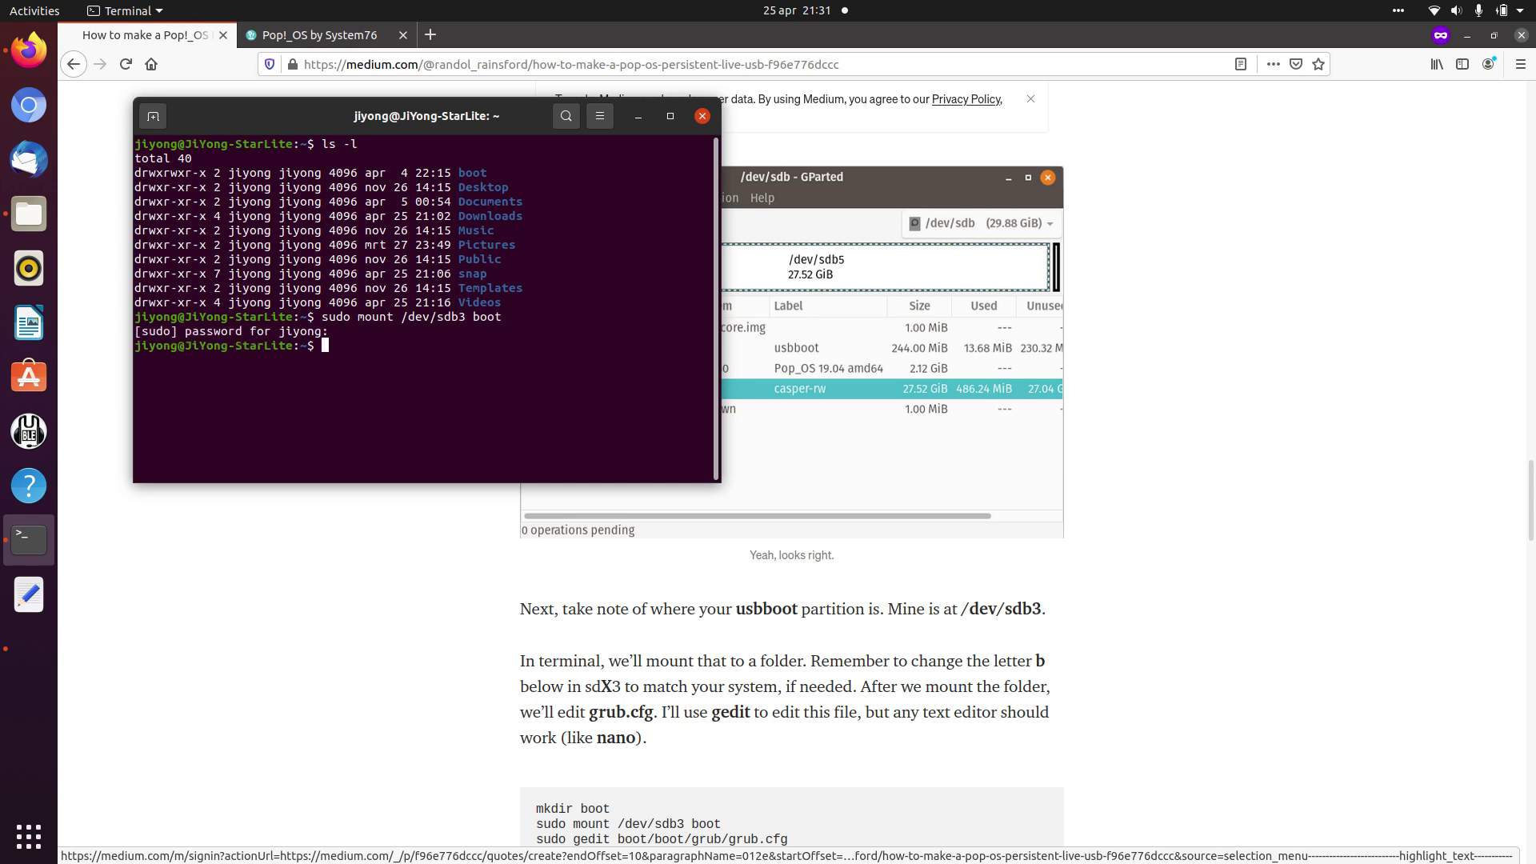
Copy the guide's "sudo gedit boot/boot/grub/grub.cfg" command and run it in the terminal to open grub.cfg for editing
{"action": "left_click", "coordinate": [413, 674]}
{"action": "scroll", "coordinate": [412, 674], "scroll_direction": "down", "scroll_amount": 2}
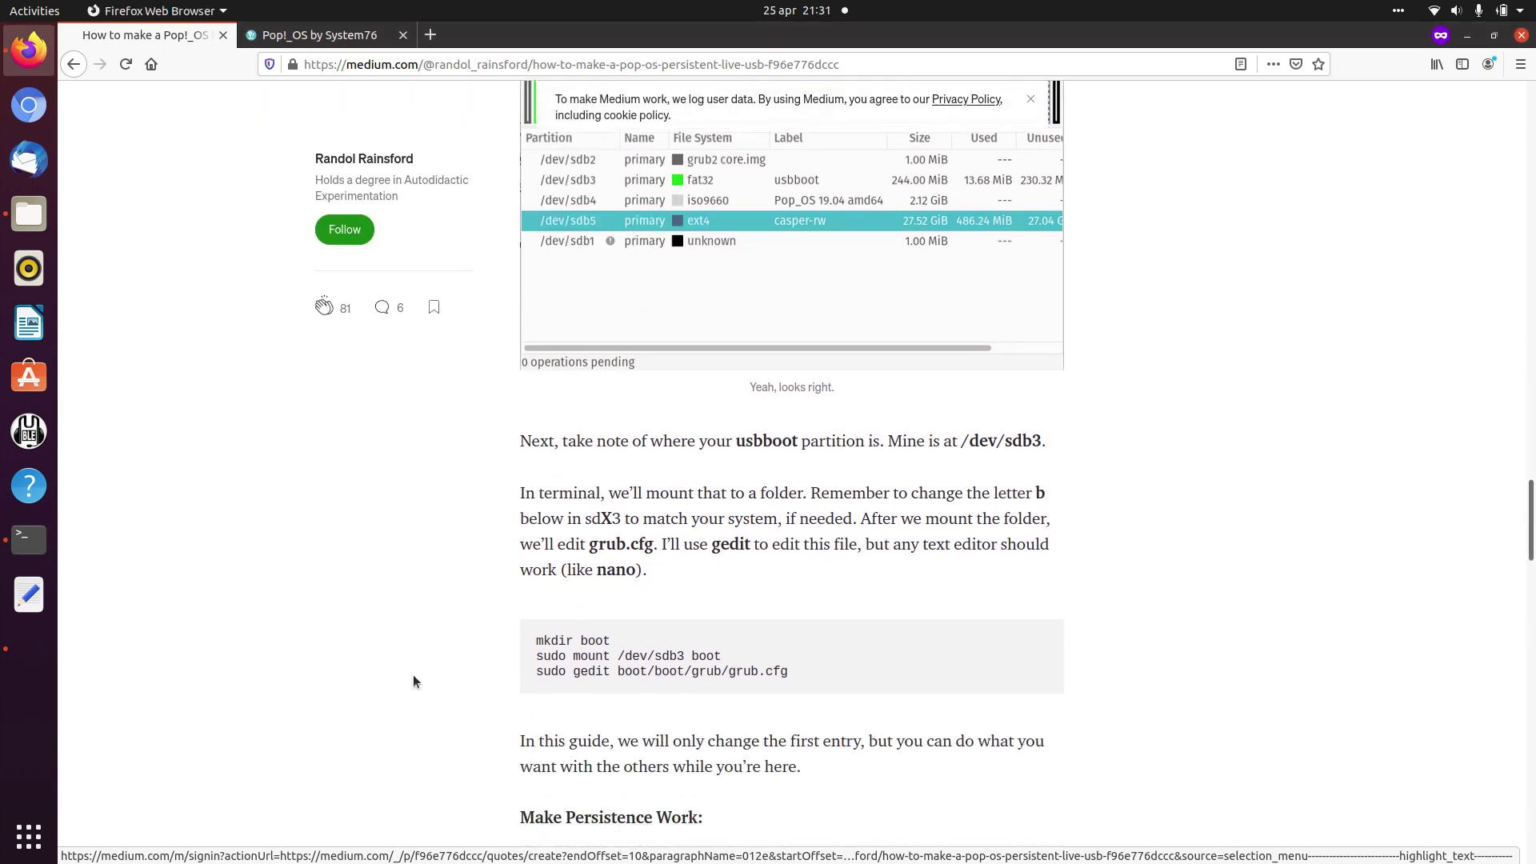
{"action": "scroll", "coordinate": [412, 675], "scroll_direction": "down", "scroll_amount": 1}
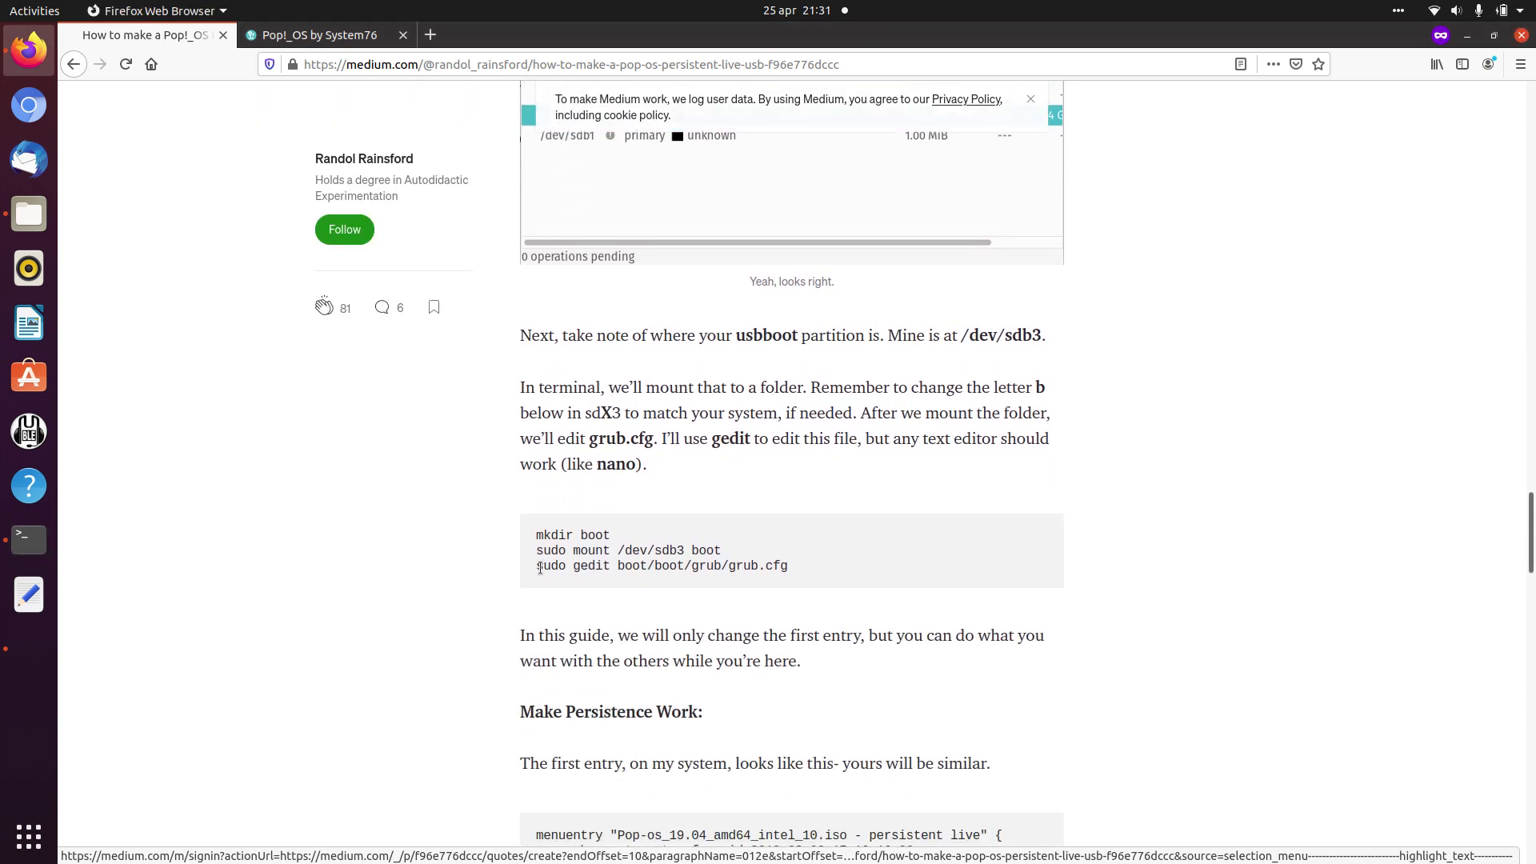
{"action": "left_click_drag", "start_coordinate": [540, 568], "coordinate": [808, 570]}
{"action": "key", "text": "cmd+c"}
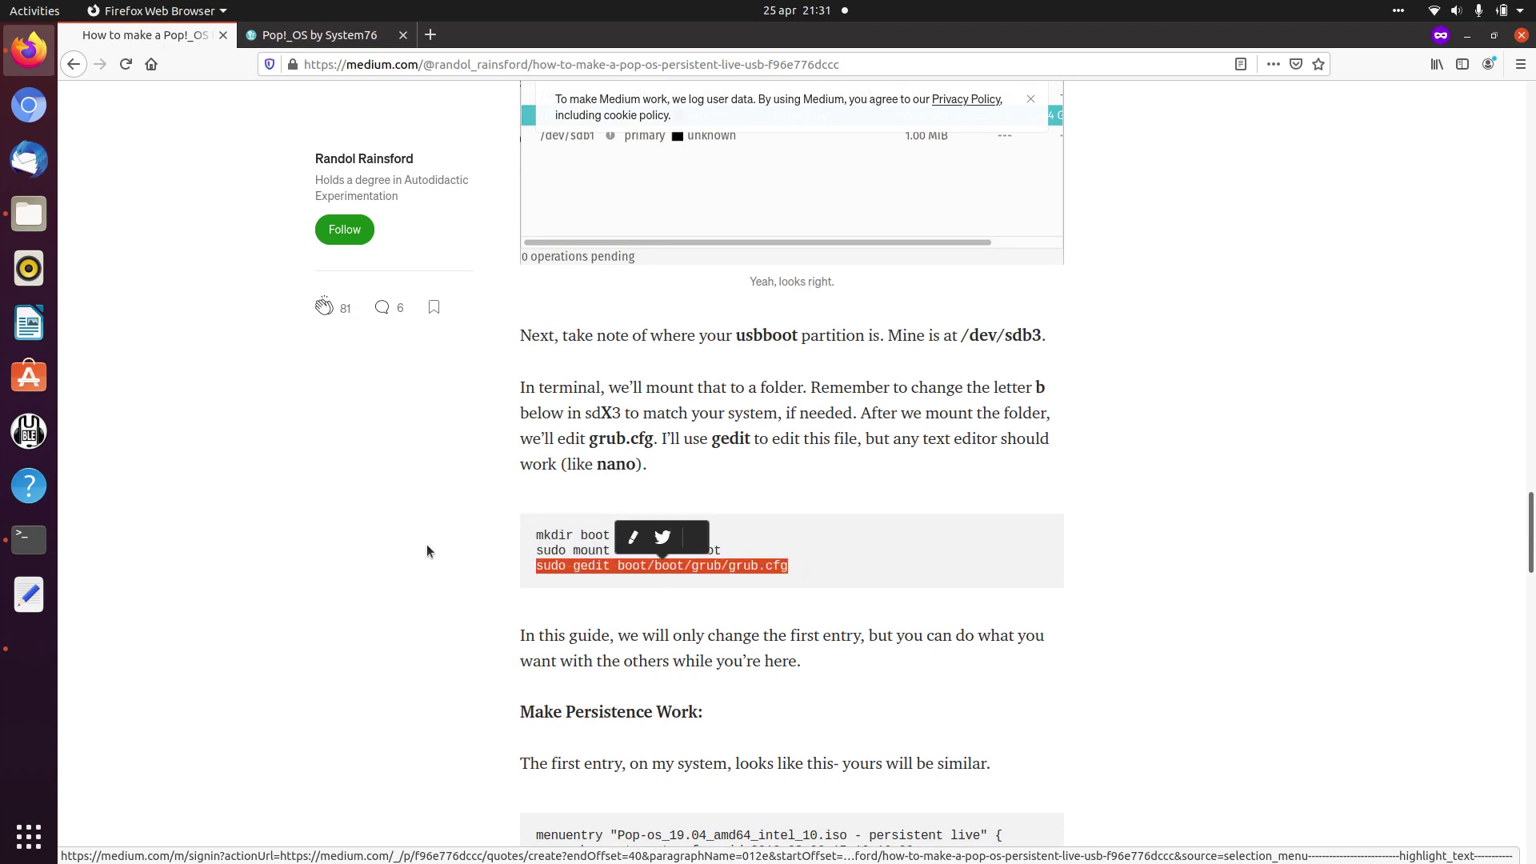
{"action": "left_click", "coordinate": [29, 540]}
{"action": "right_click", "coordinate": [408, 389]}
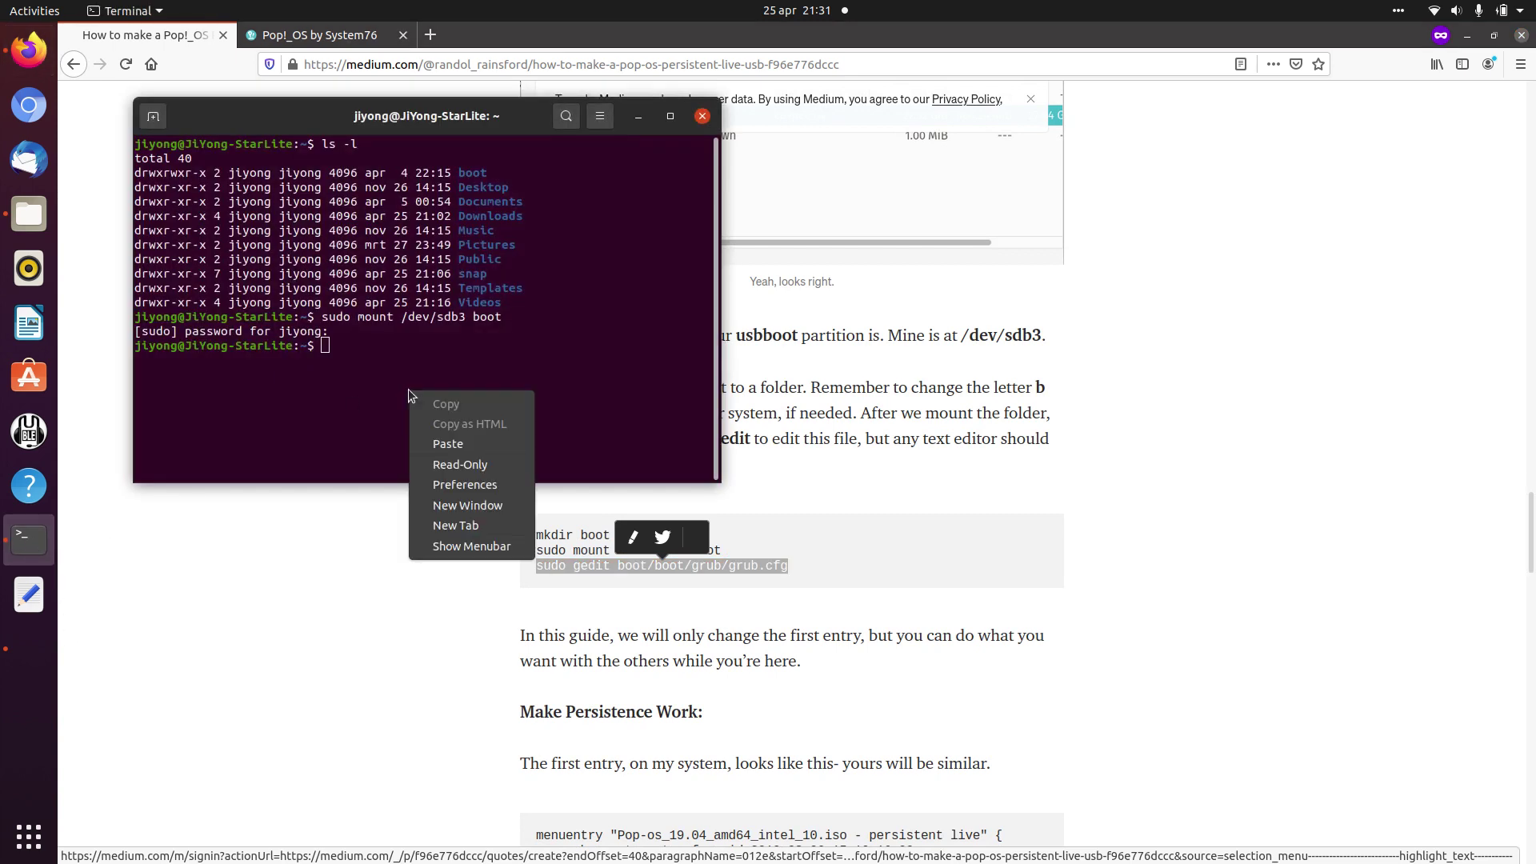
{"action": "left_click", "coordinate": [450, 443]}
{"action": "key", "text": "Return"}
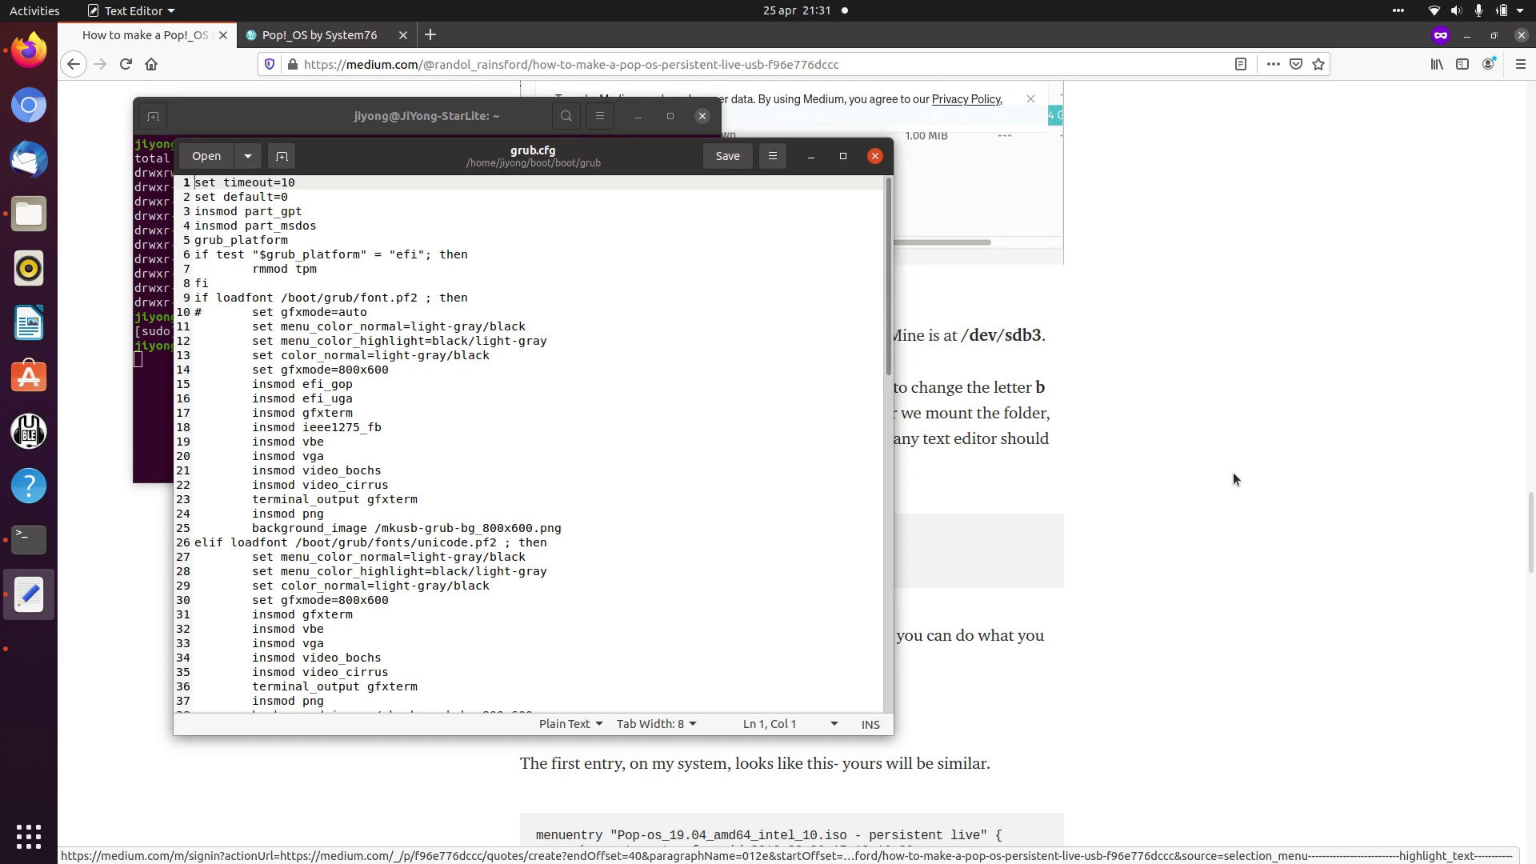
Read the guide's changes to the first menu entry and compare them with the first persistent live entry in grub.cfg
{"action": "left_click", "coordinate": [1229, 592]}
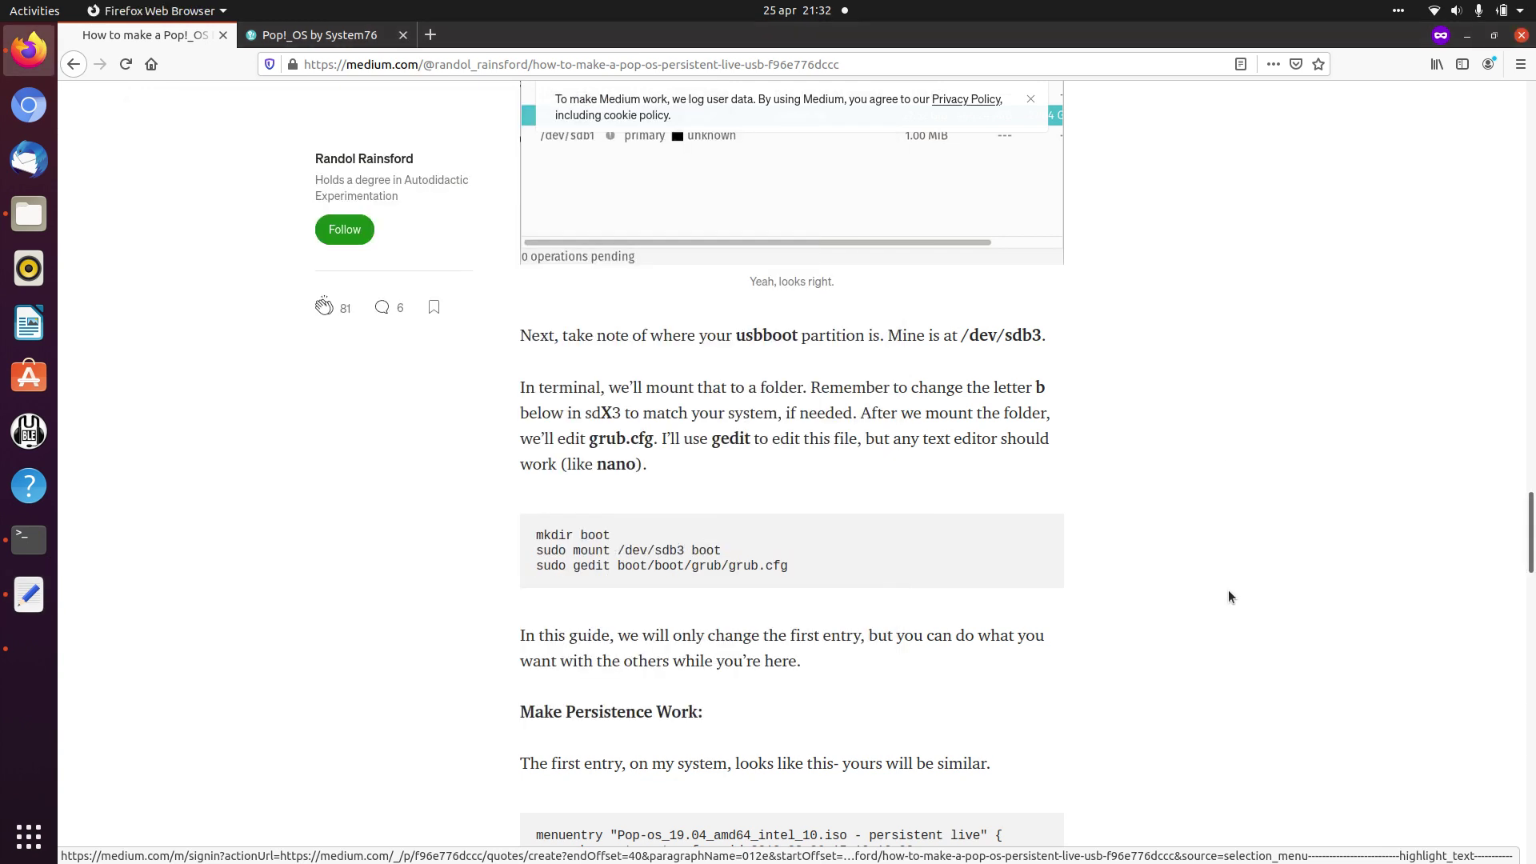
{"action": "scroll", "coordinate": [1229, 592], "scroll_direction": "down", "scroll_amount": 5}
{"action": "scroll", "coordinate": [1229, 597], "scroll_direction": "down", "scroll_amount": 1}
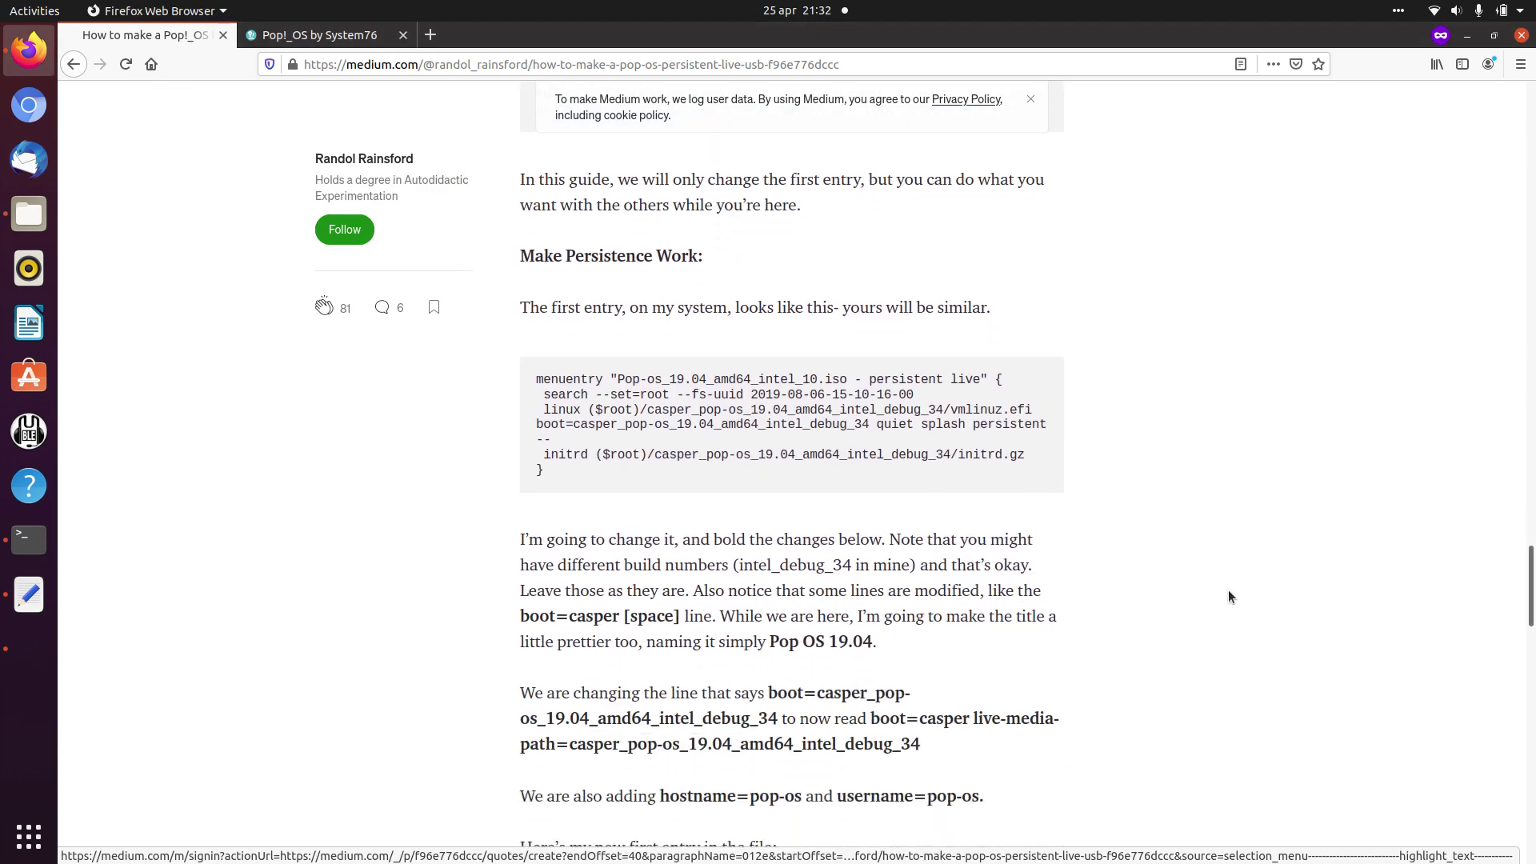
{"action": "scroll", "coordinate": [1229, 597], "scroll_direction": "down", "scroll_amount": 1}
{"action": "scroll", "coordinate": [1230, 596], "scroll_direction": "down", "scroll_amount": 2}
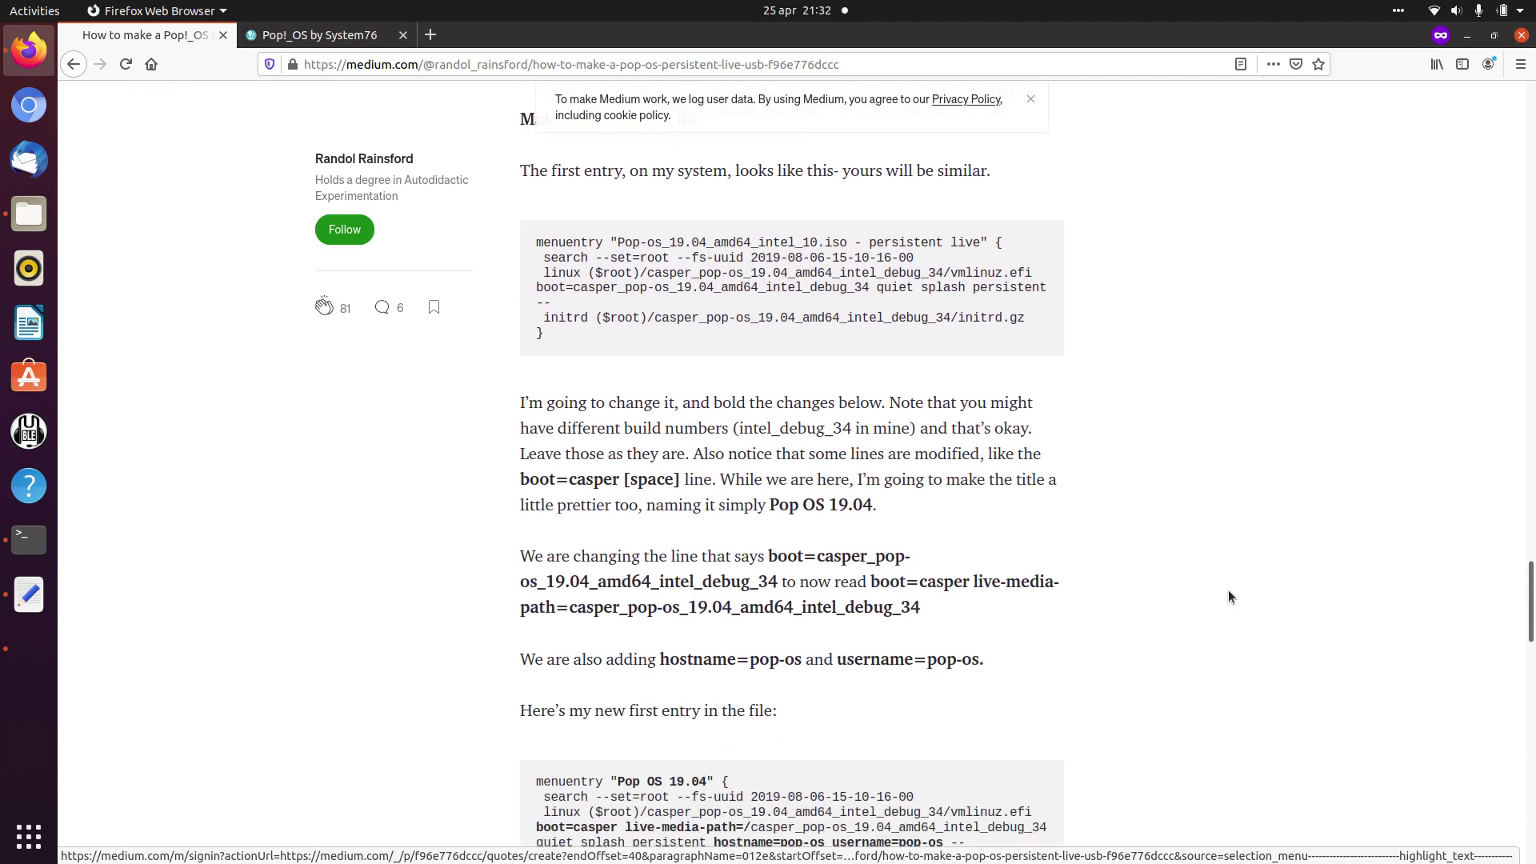
{"action": "scroll", "coordinate": [1230, 596], "scroll_direction": "down", "scroll_amount": 2}
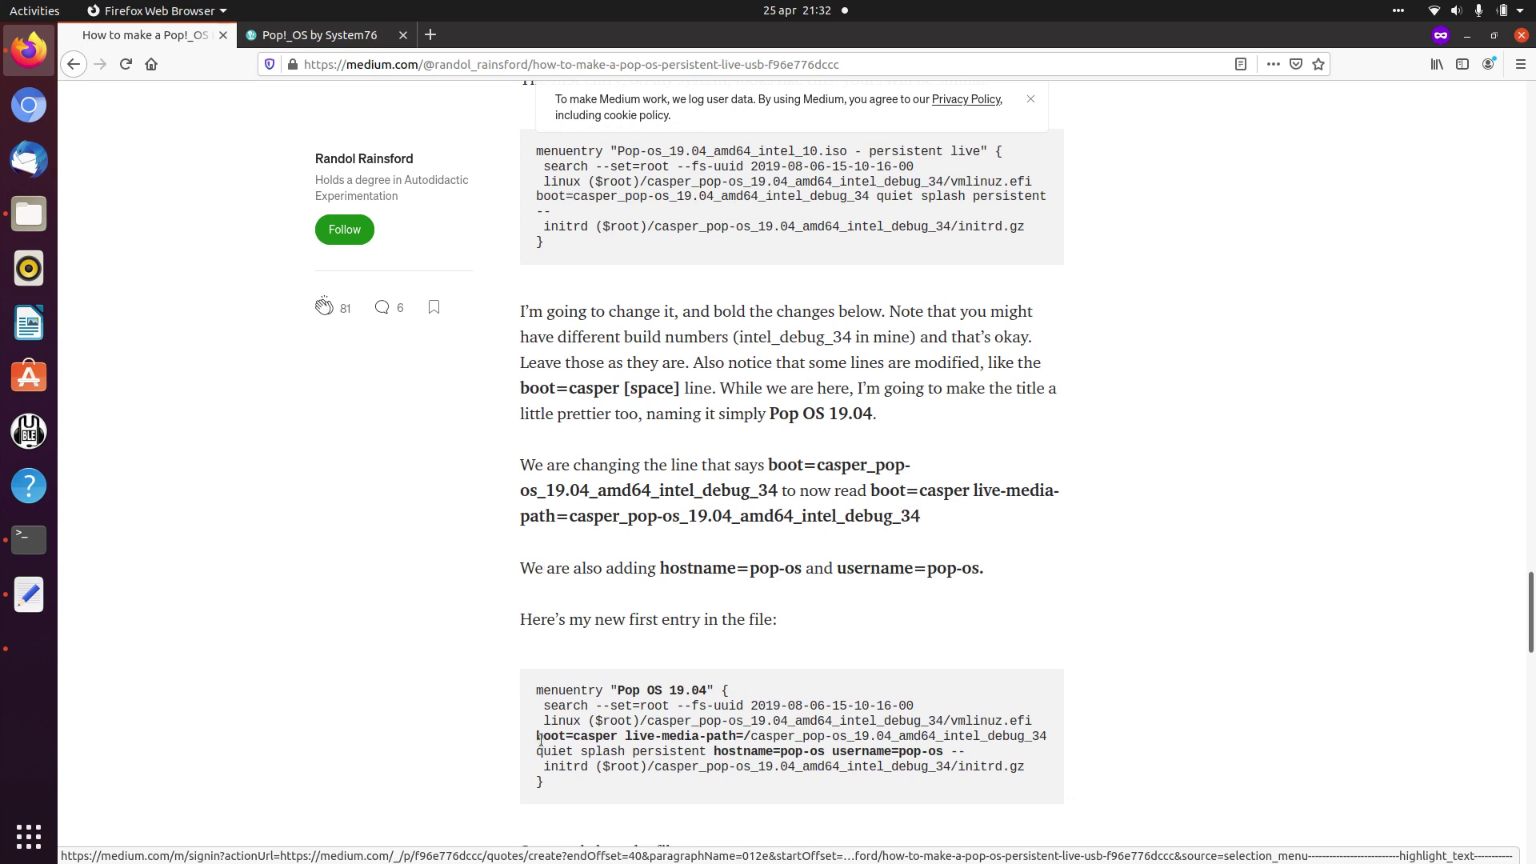
{"action": "left_click_drag", "start_coordinate": [537, 736], "coordinate": [733, 737]}
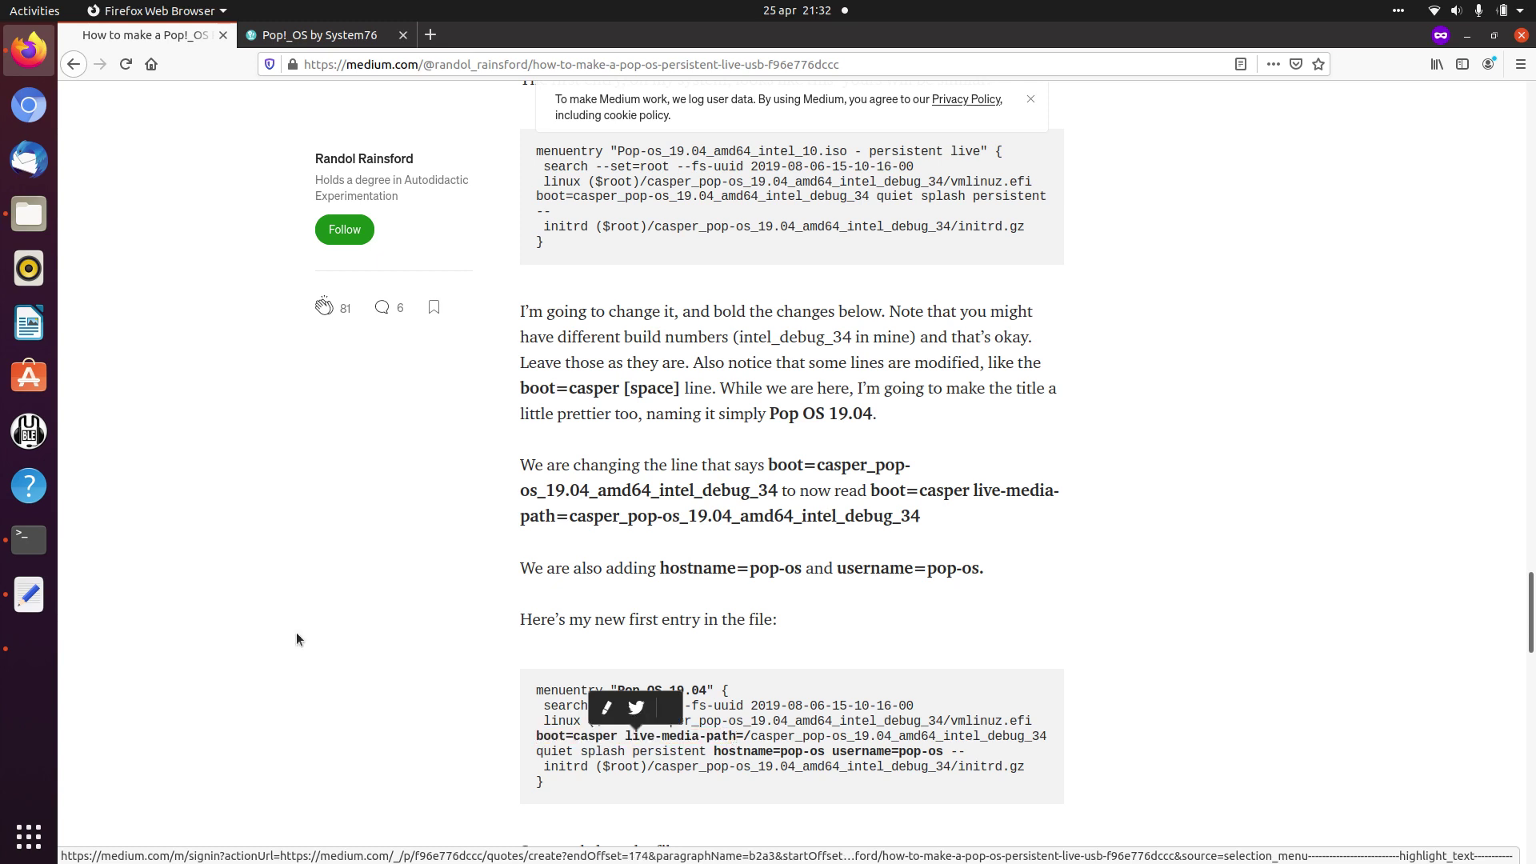
{"action": "left_click", "coordinate": [17, 596]}
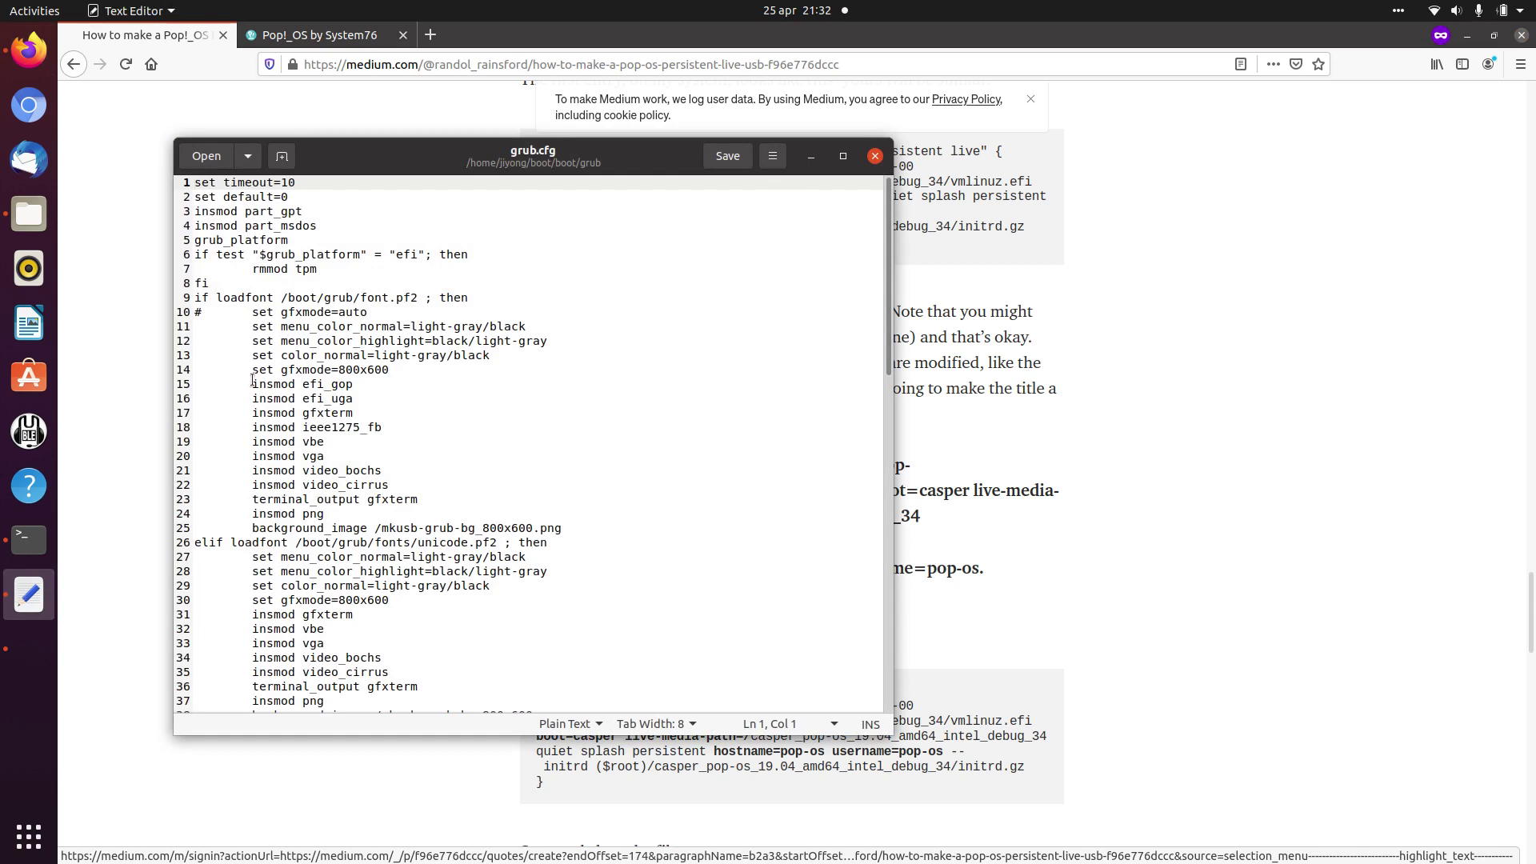
{"action": "left_click_drag", "start_coordinate": [376, 161], "coordinate": [305, 93]}
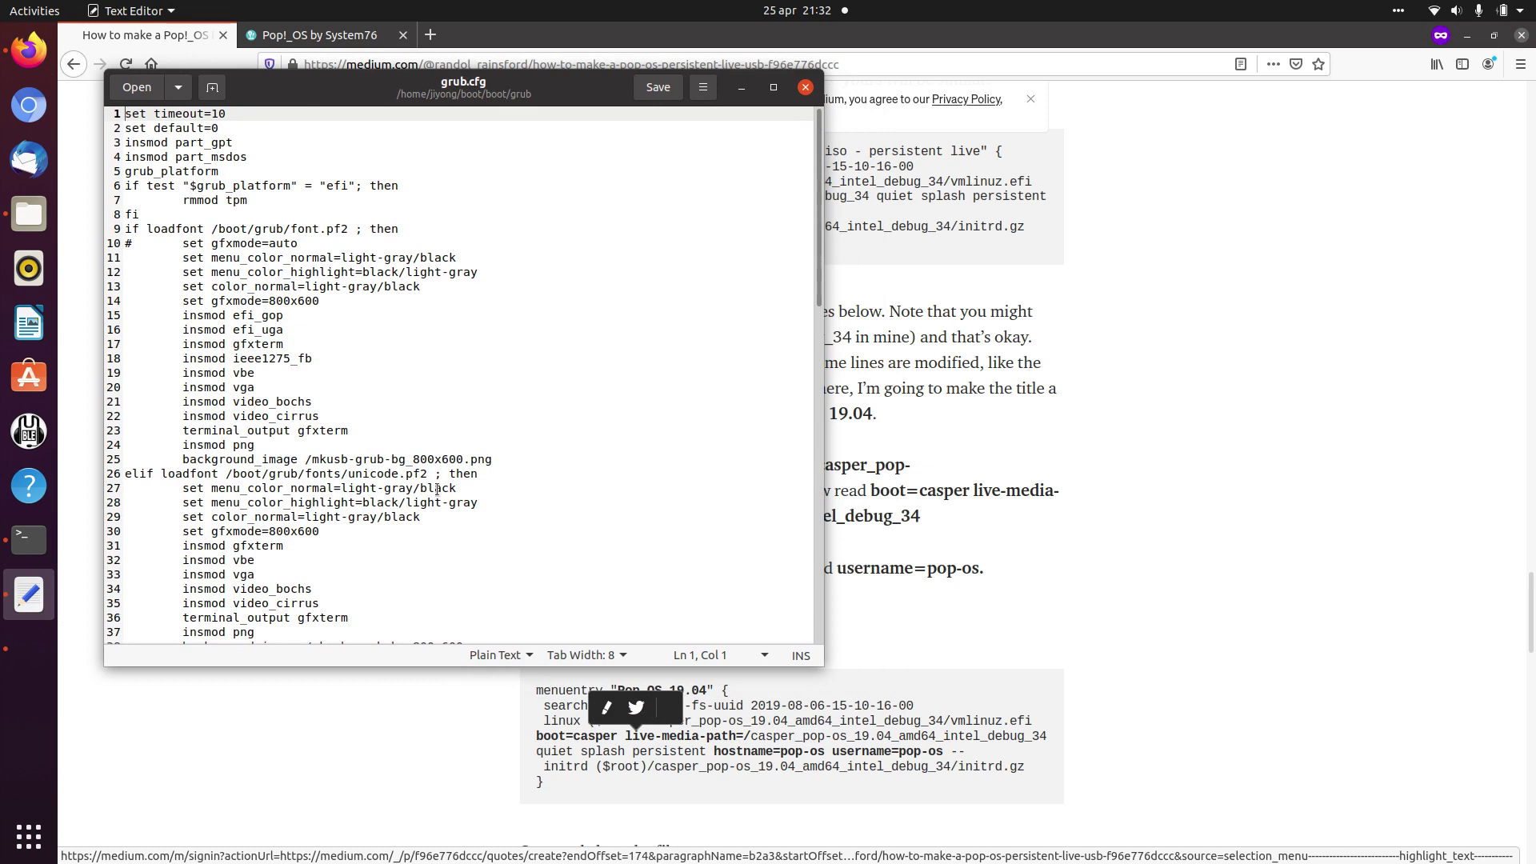
{"action": "scroll", "coordinate": [438, 491], "scroll_direction": "down", "scroll_amount": 5}
{"action": "scroll", "coordinate": [438, 491], "scroll_direction": "down", "scroll_amount": 2}
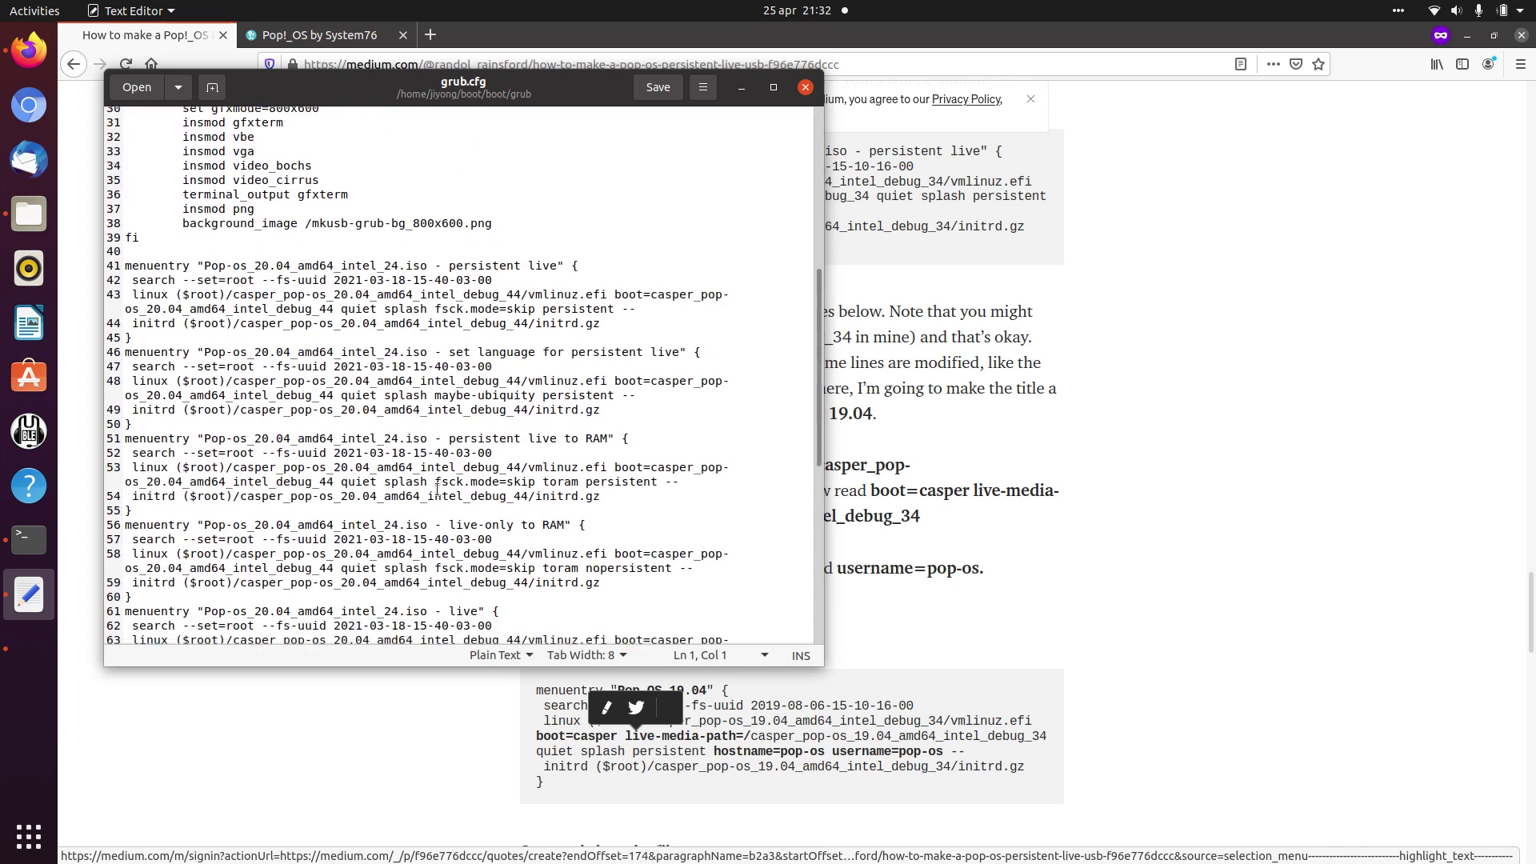
{"action": "left_click", "coordinate": [445, 748]}
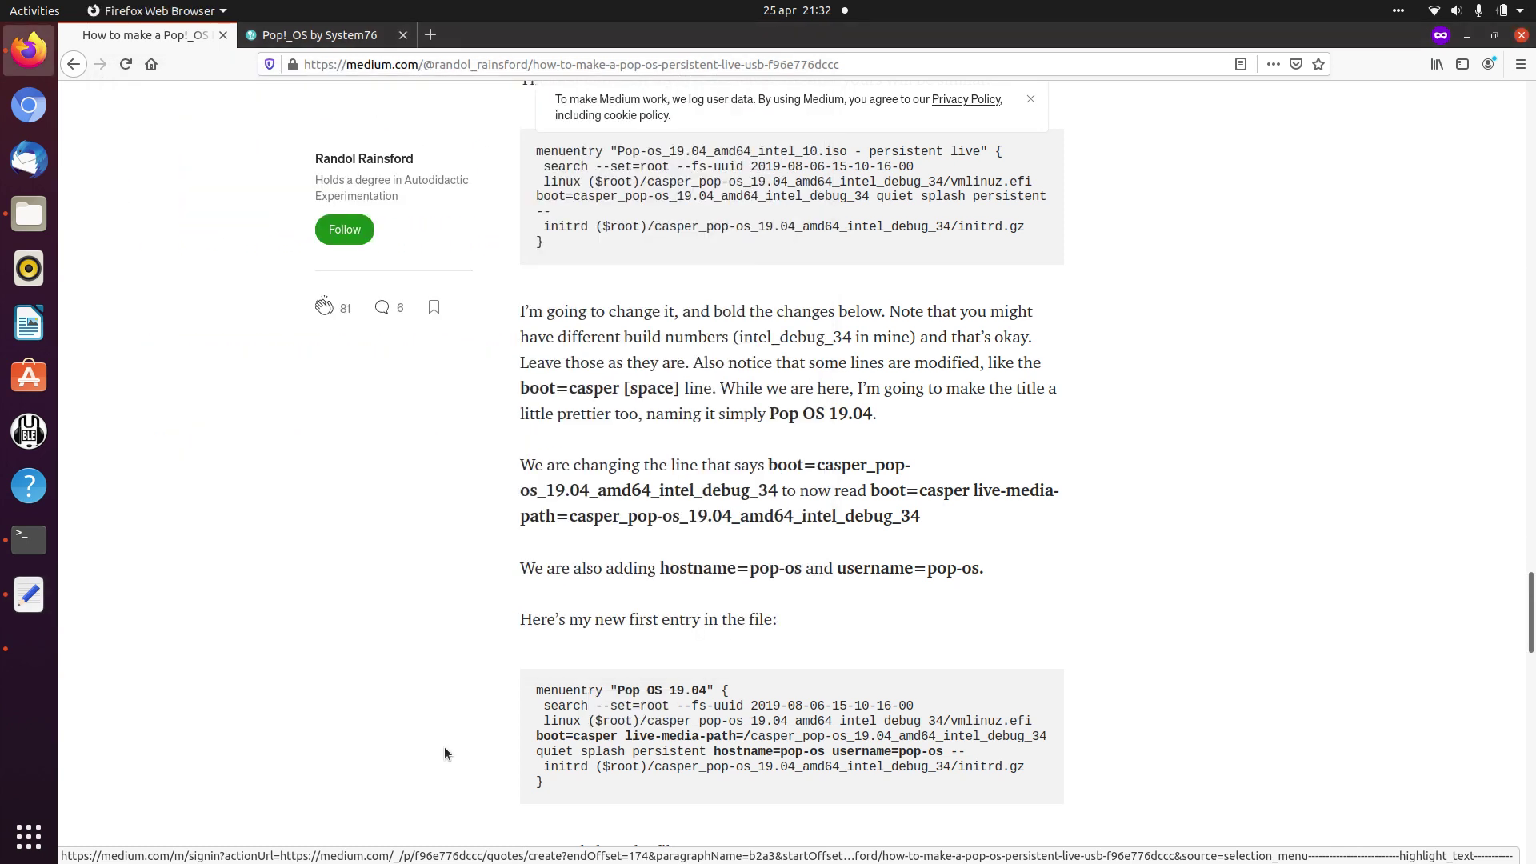
{"action": "left_click", "coordinate": [28, 593]}
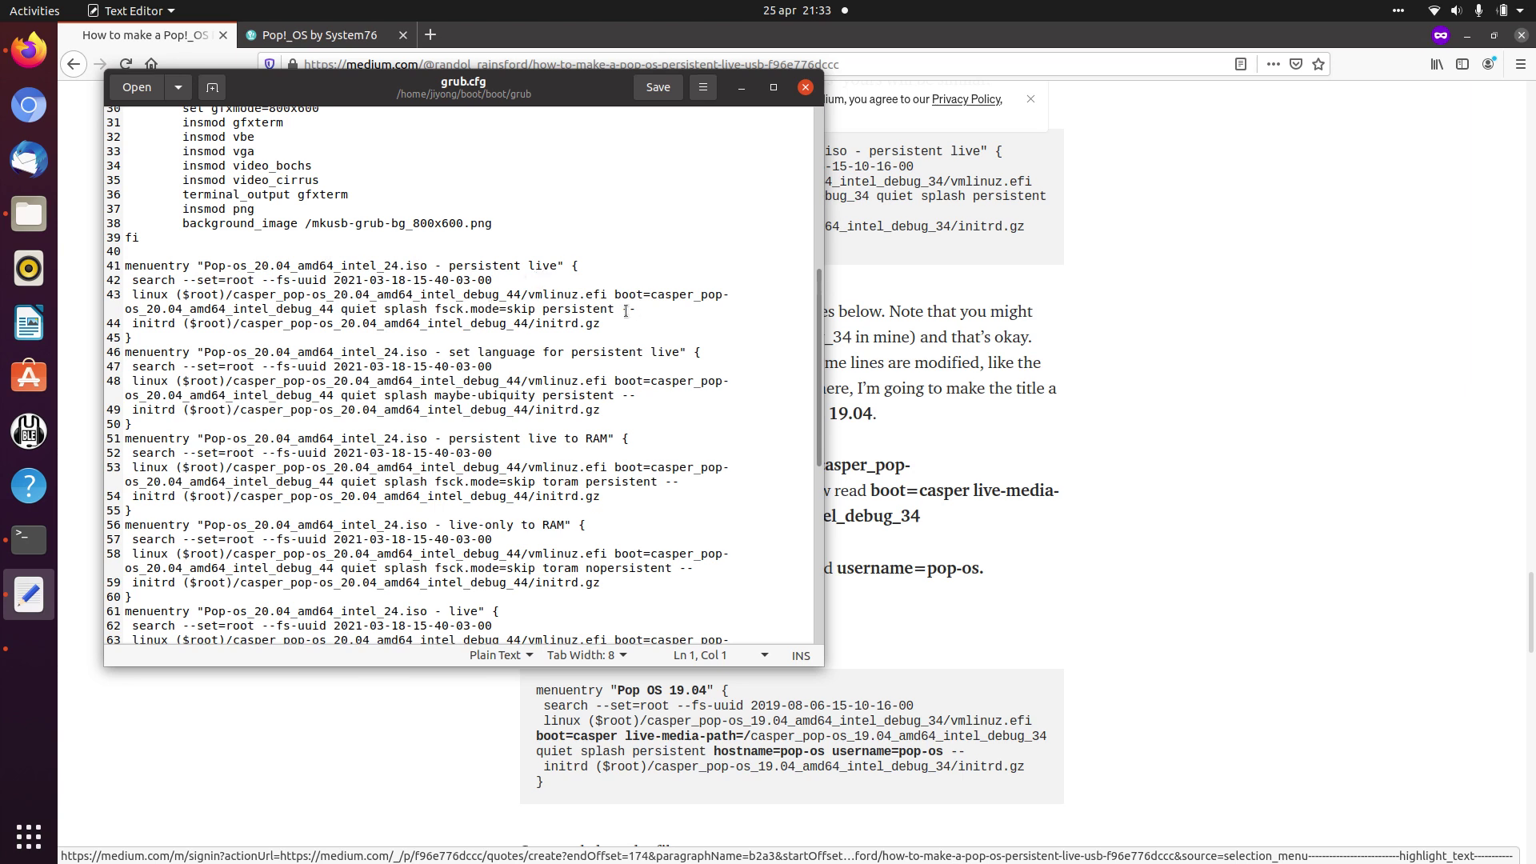
In the first menuentry's linux line, change the boot parameter to "boot=casper live-media-path=/casper_pop-os_20.04_amd64_intel_debug_44"
{"action": "left_click_drag", "start_coordinate": [614, 295], "coordinate": [699, 300]}
{"action": "left_click", "coordinate": [698, 298]}
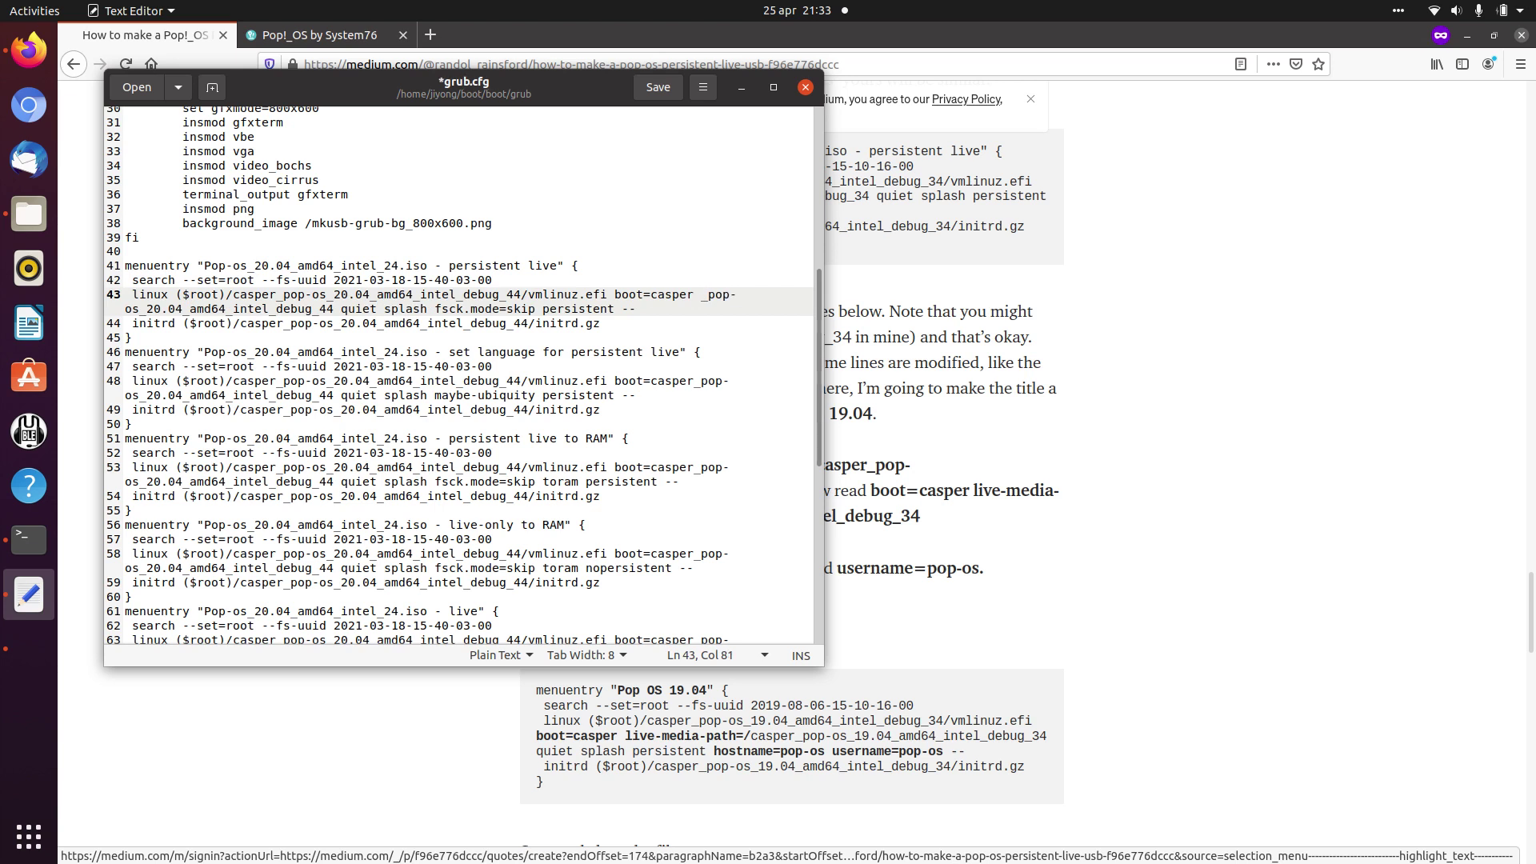
{"action": "type", "text": "live-media-path"}
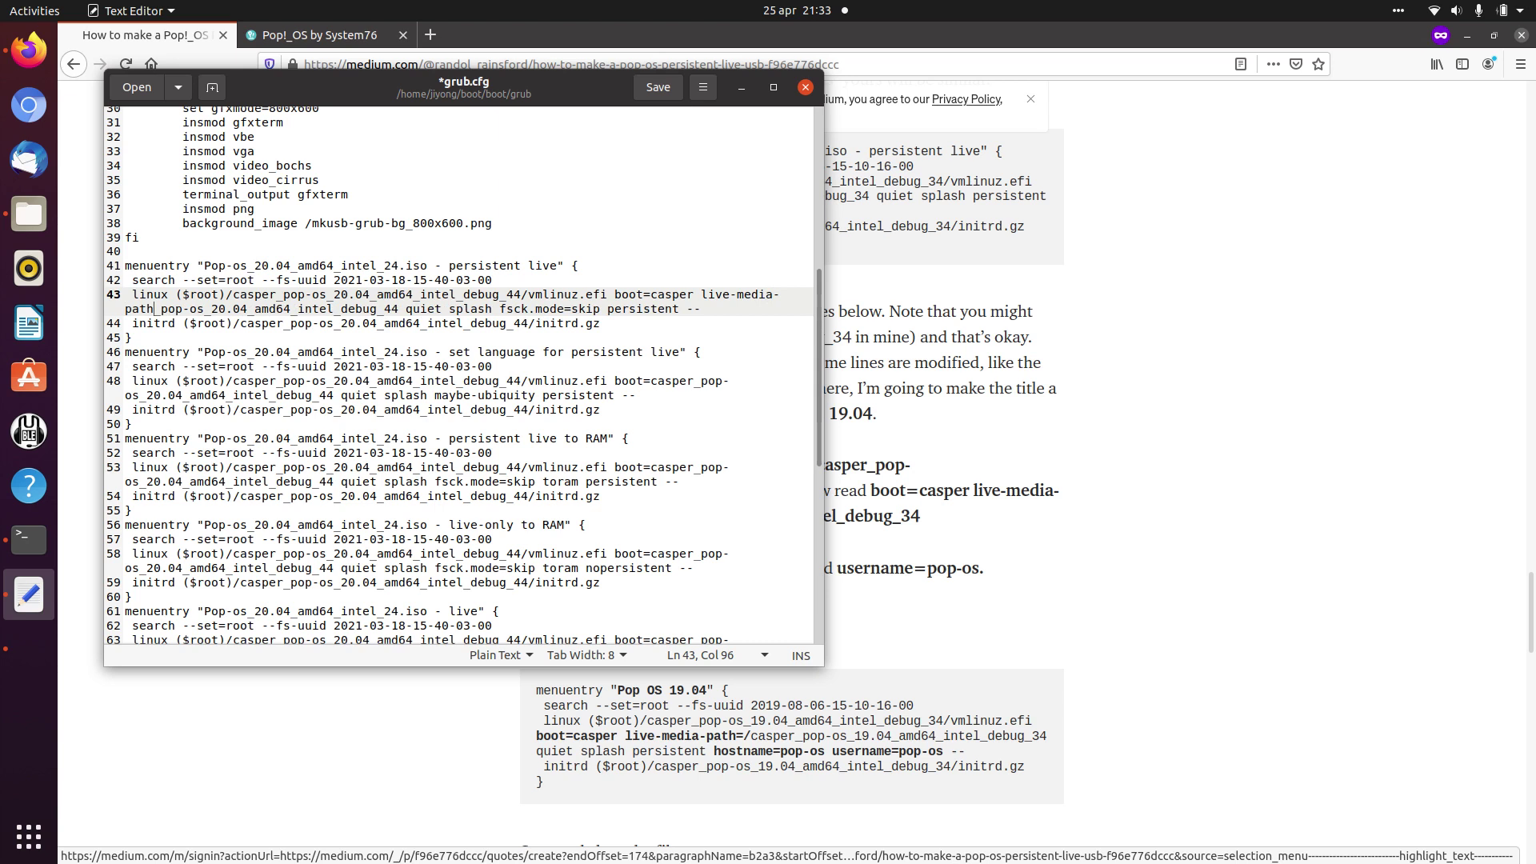
{"action": "type", "text": "=/"}
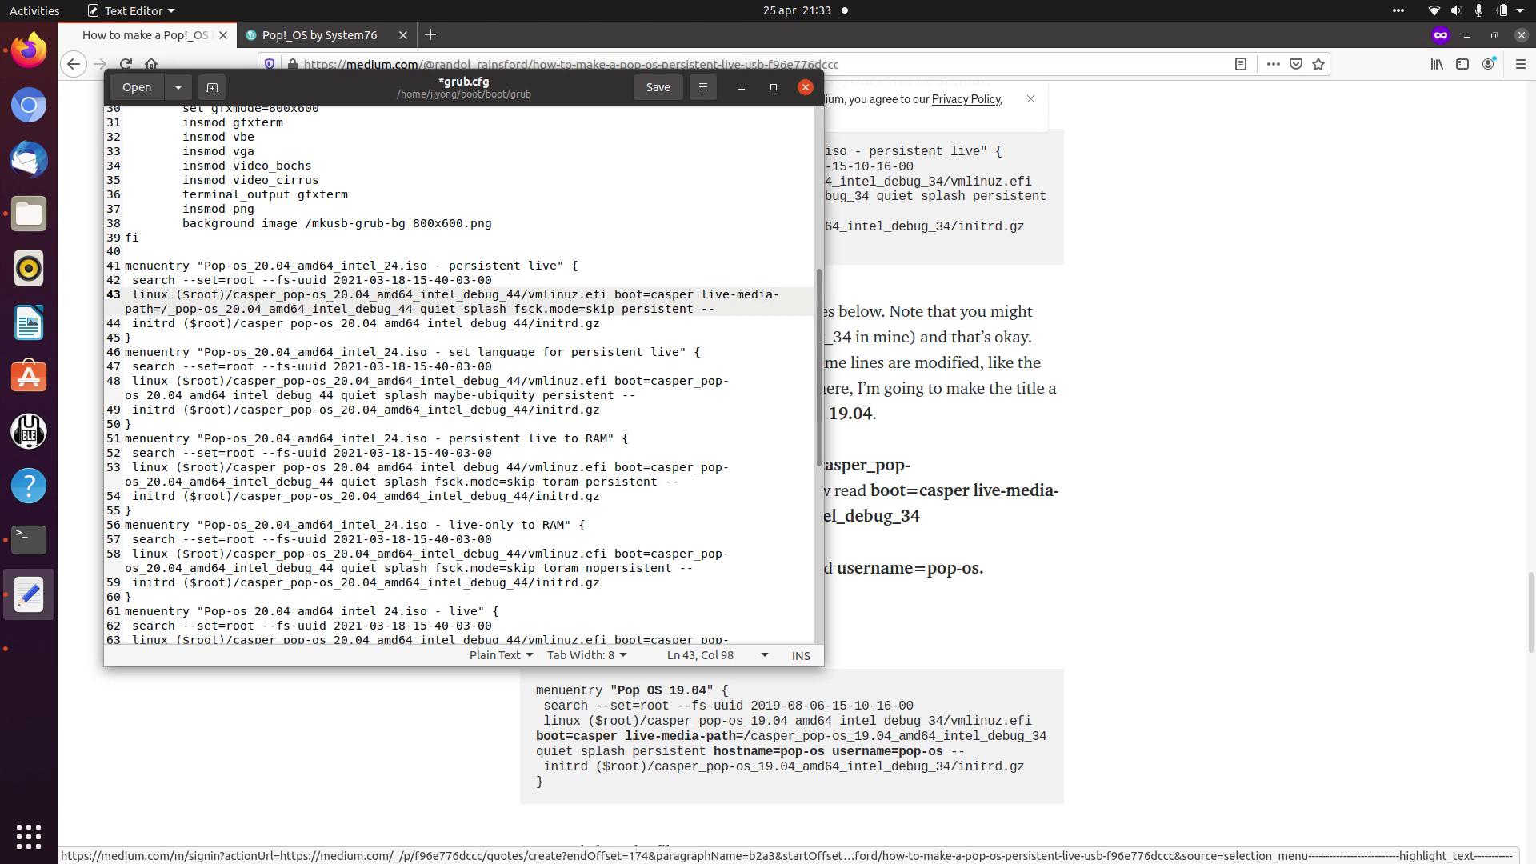
{"action": "type", "text": "casper"}
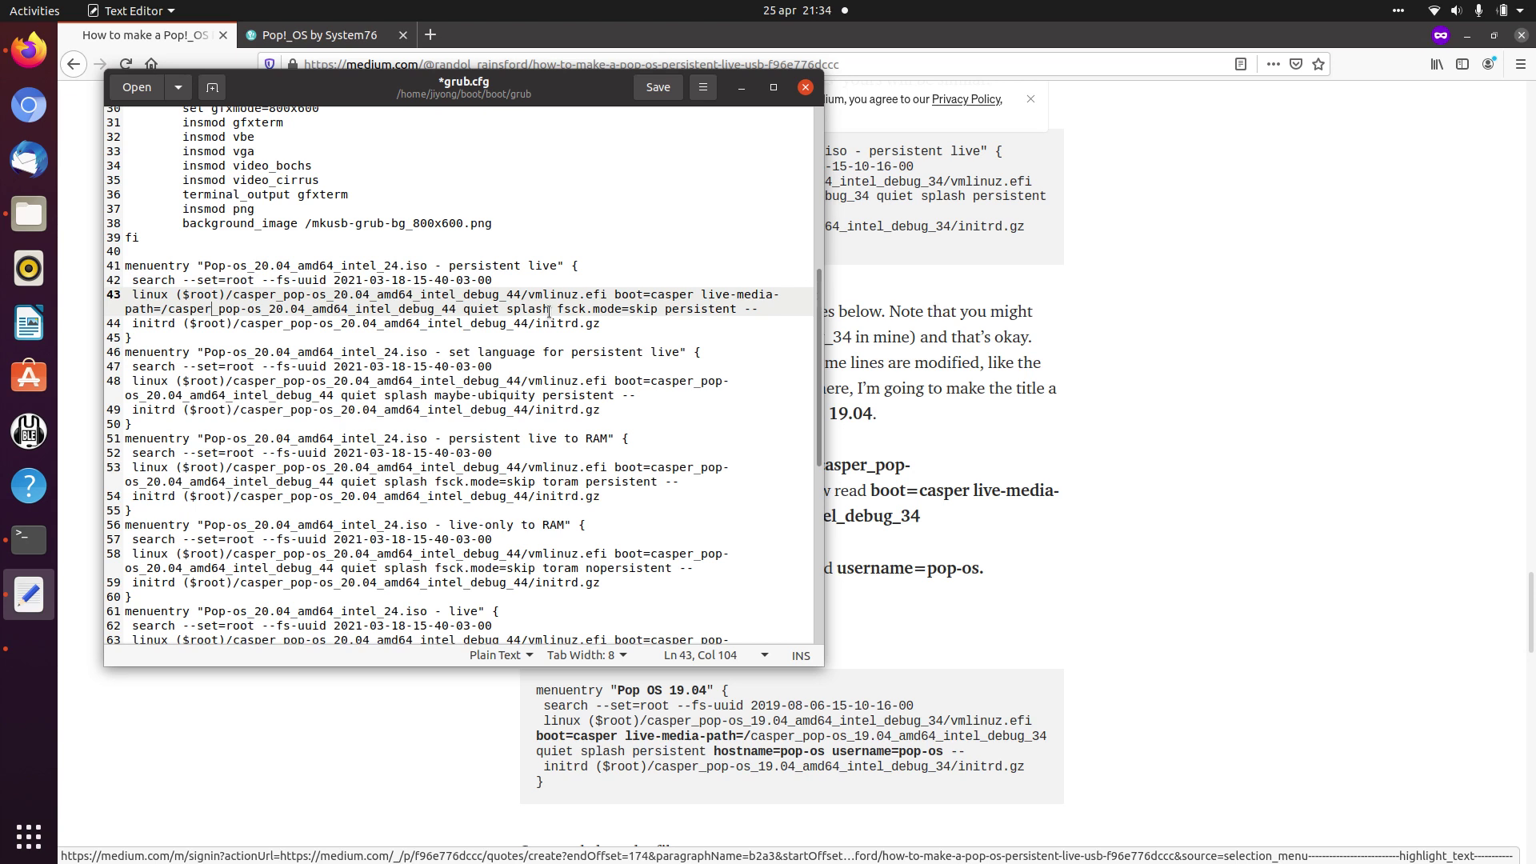
Insert "hostname=pop-os username=pop-os" between "persistent" and "--" in the first entry's linux line, and save and close grub.cfg
{"action": "left_click", "coordinate": [744, 309]}
{"action": "type", "text": "hostname"}
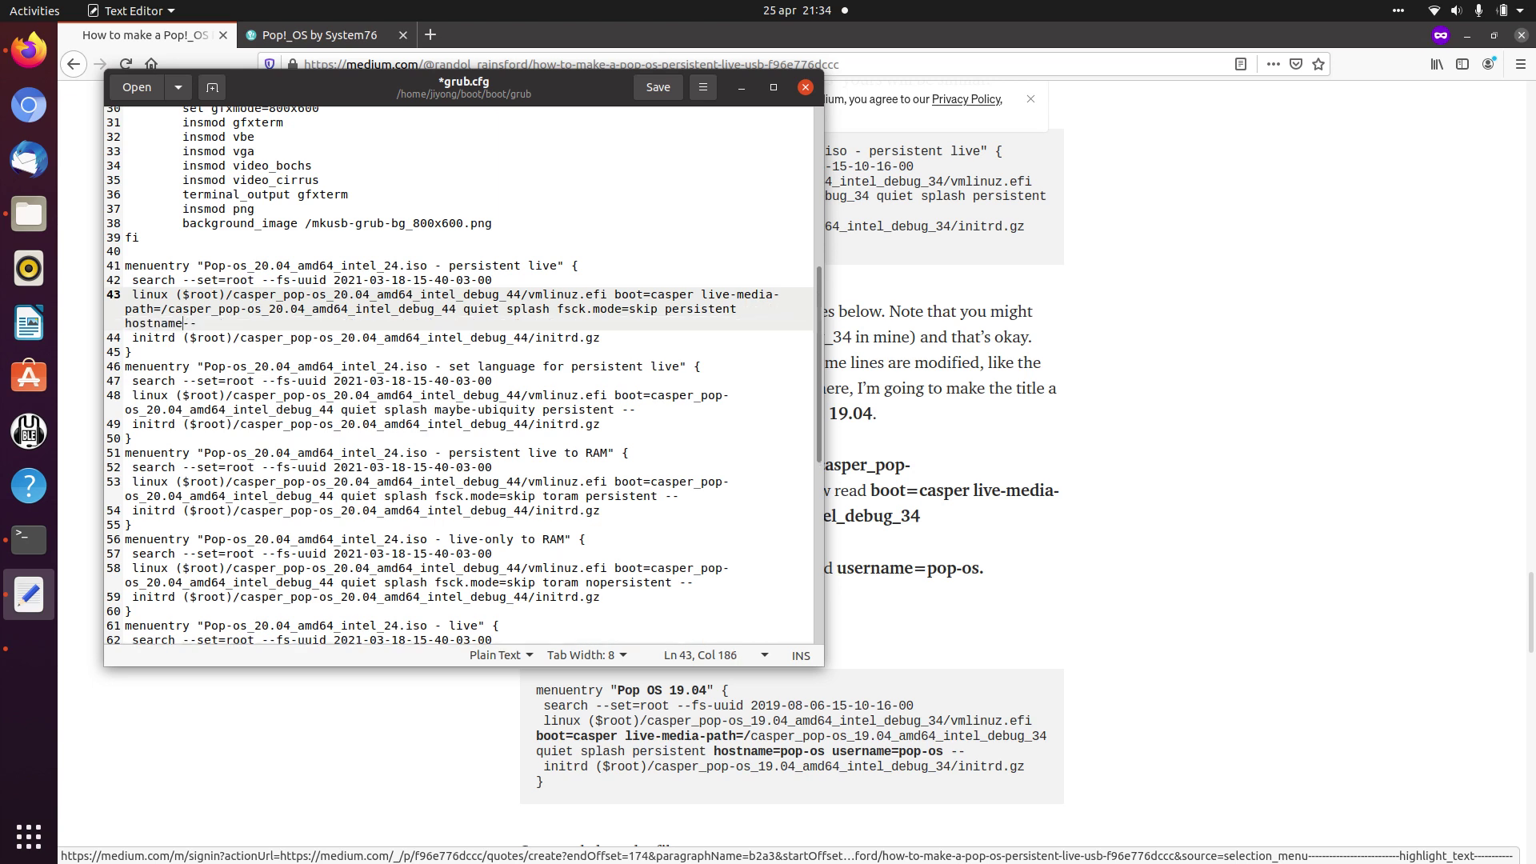
{"action": "type", "text": "=pop-os username=pop-os"}
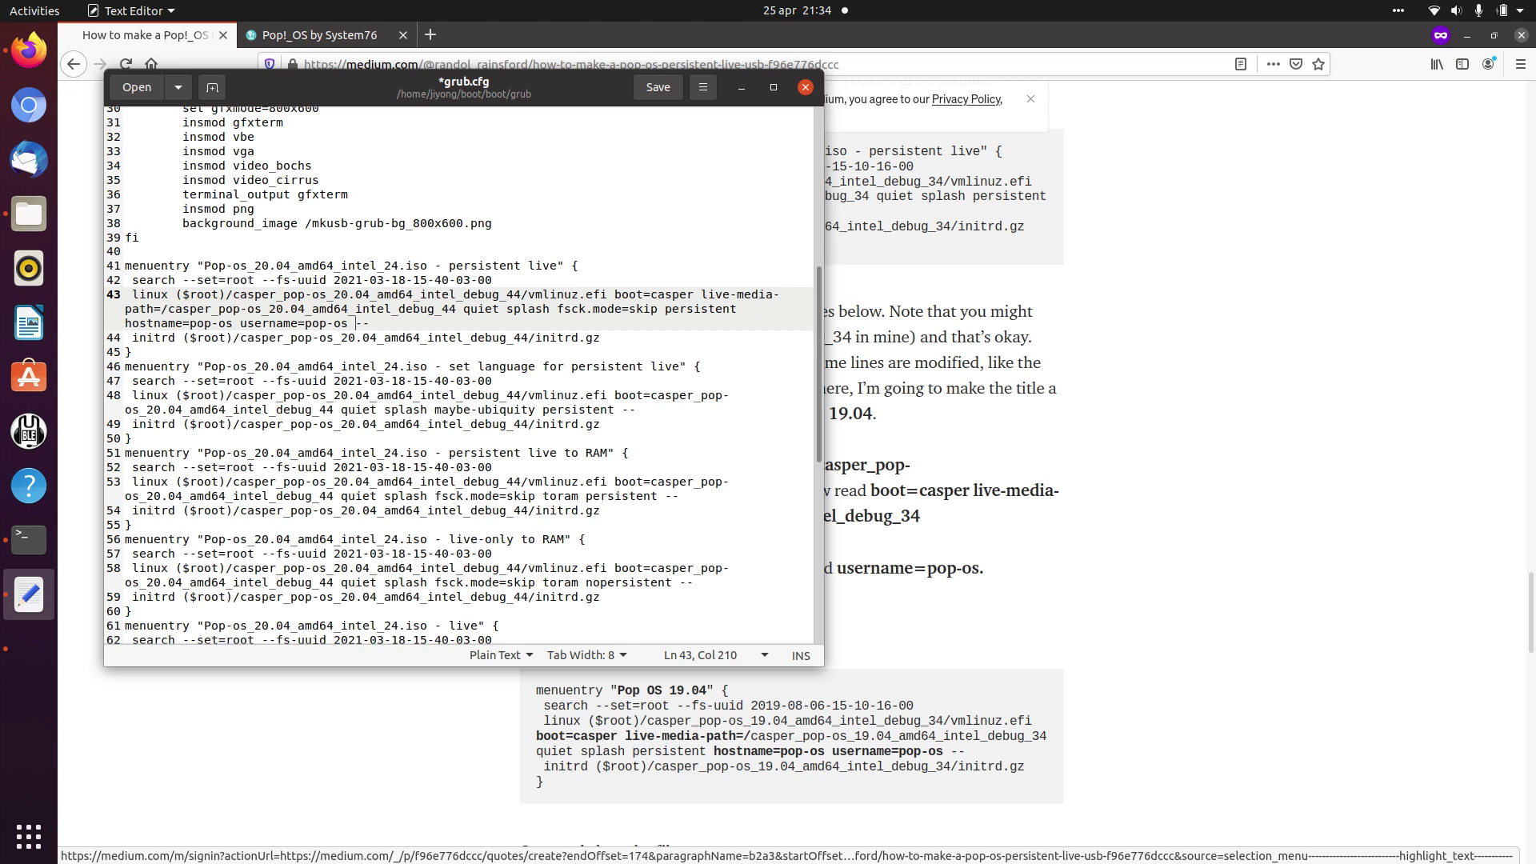
{"action": "left_click", "coordinate": [658, 88]}
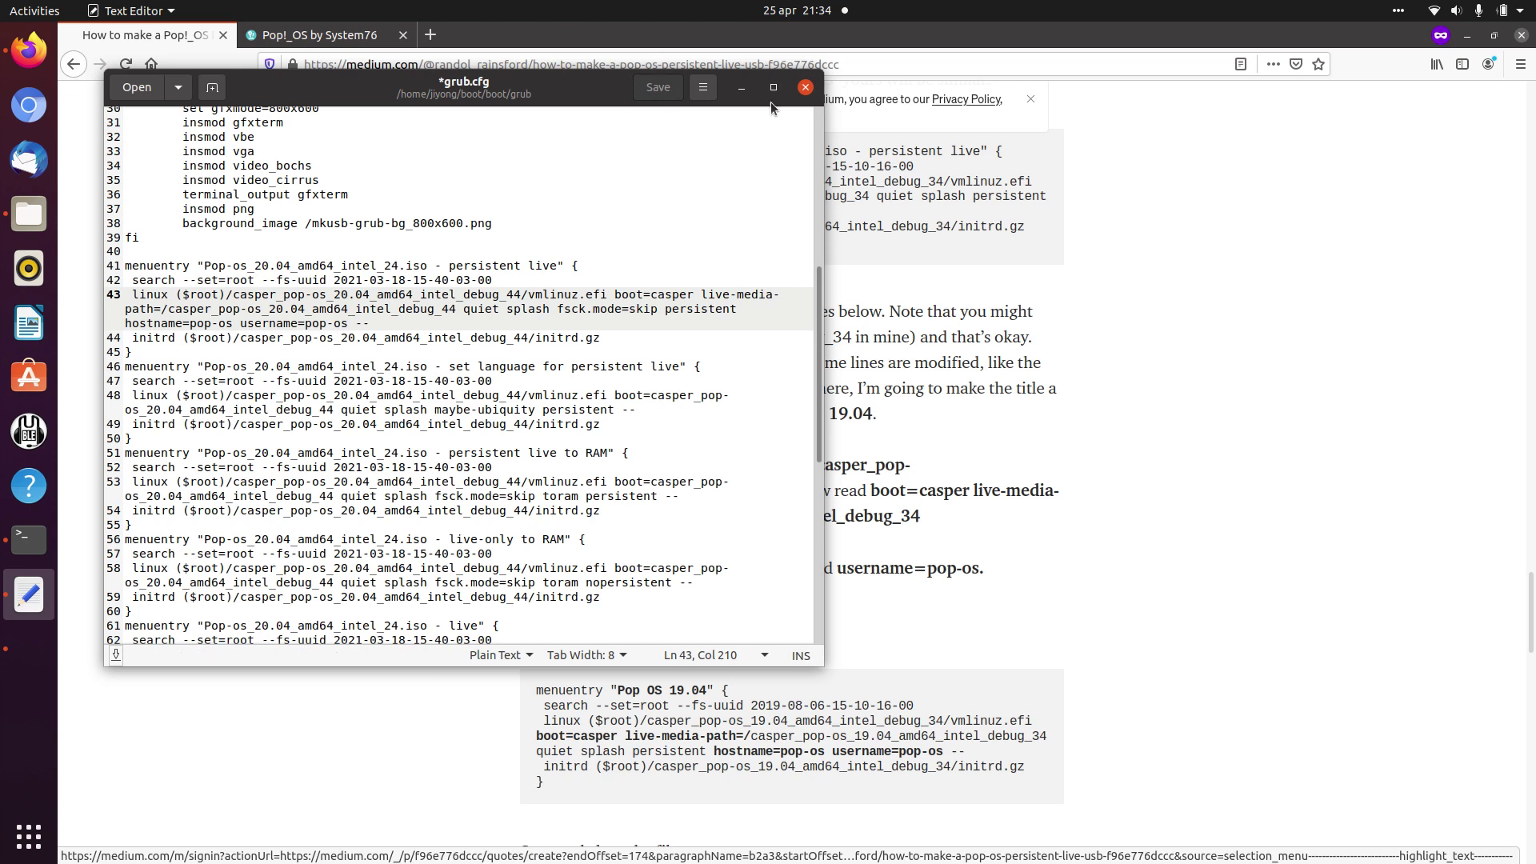
{"action": "left_click", "coordinate": [805, 88]}
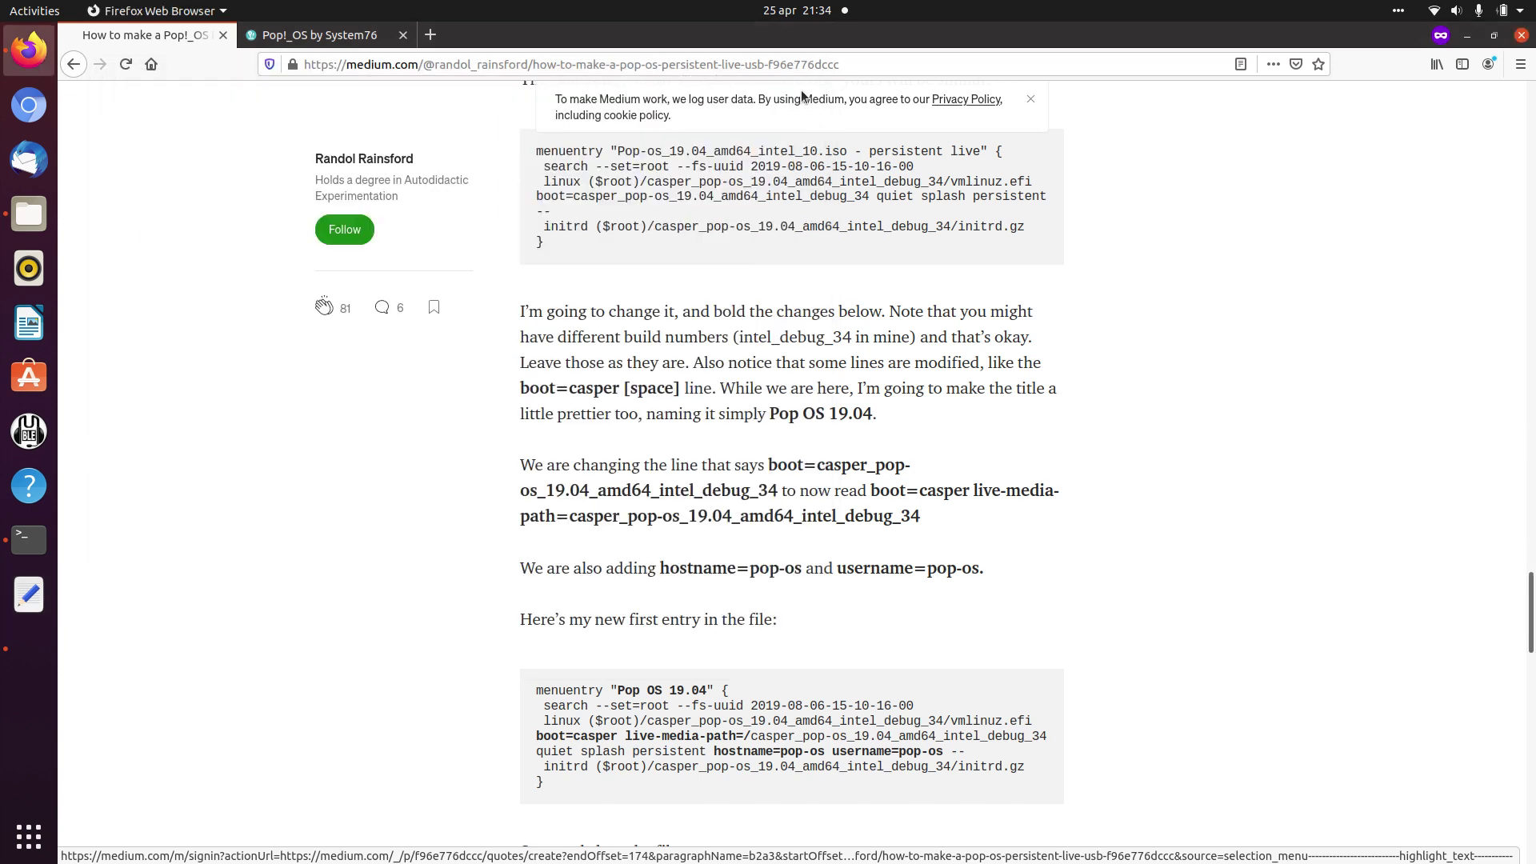